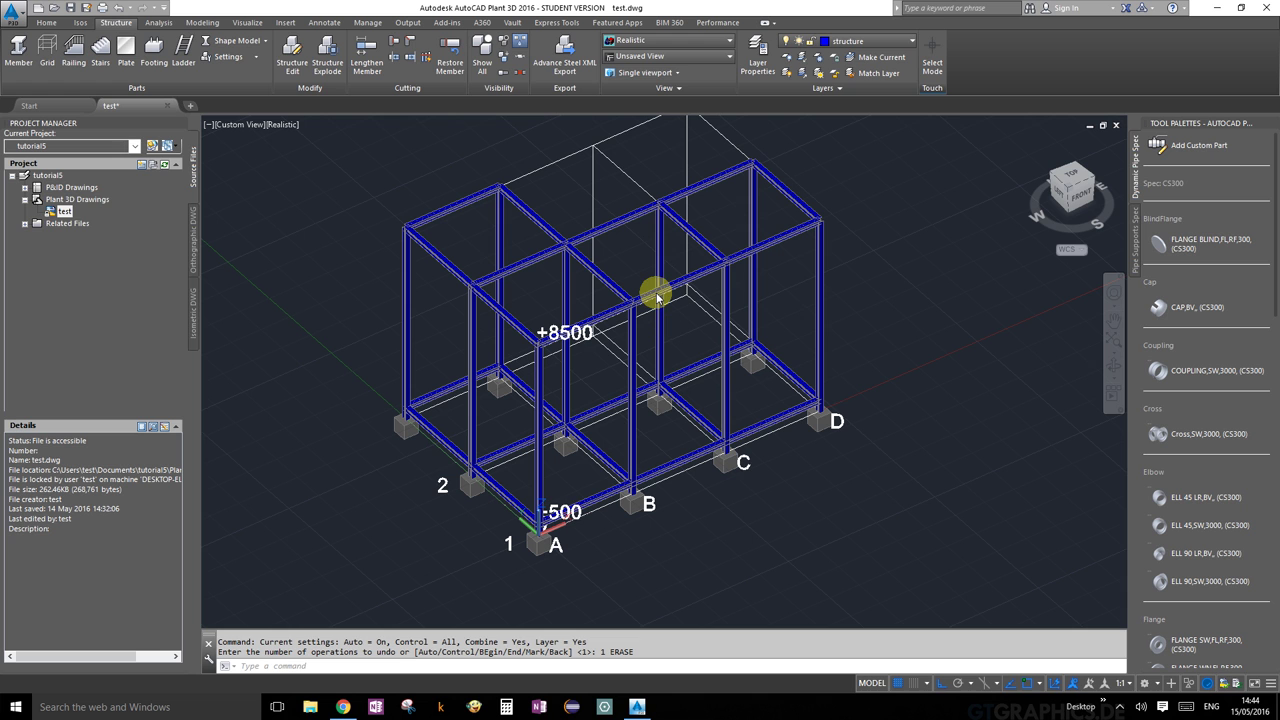
Frame the whole steel frame in view and keep Structure as the current layer
{"action": "scroll", "coordinate": [657, 297], "scroll_direction": "up", "scroll_amount": 3}
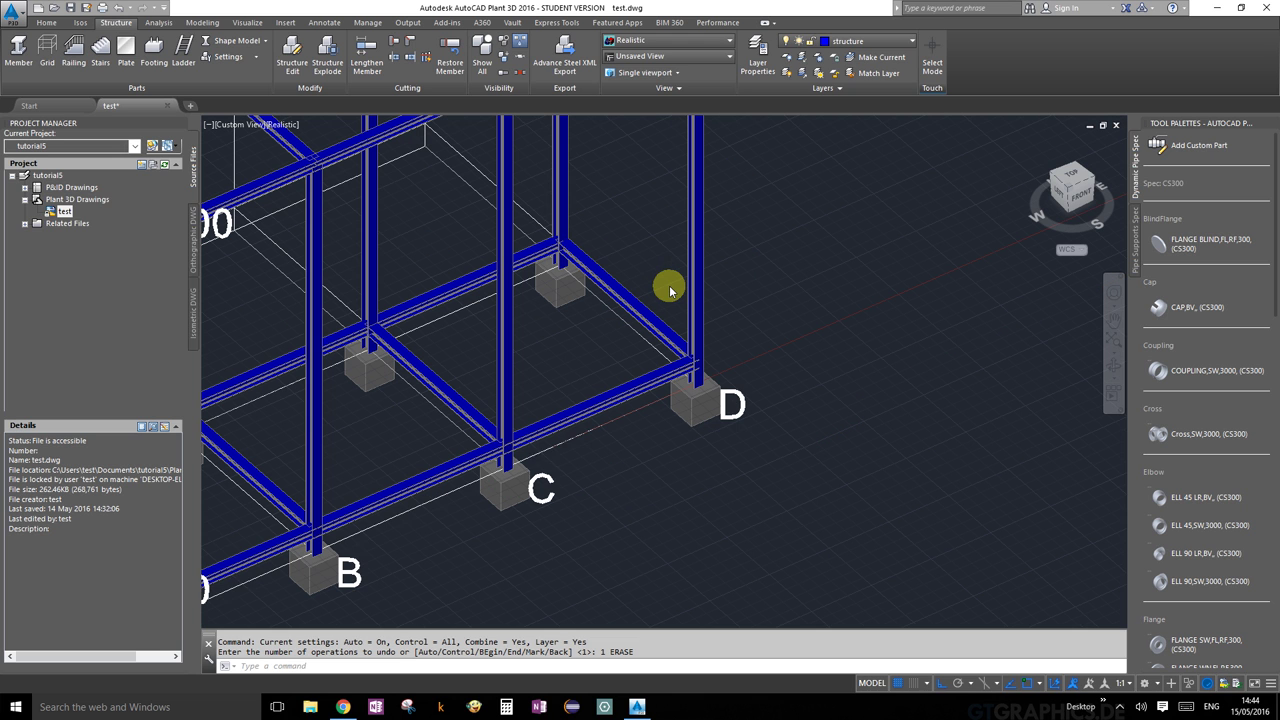
{"action": "scroll", "coordinate": [770, 368], "scroll_direction": "down", "scroll_amount": 5}
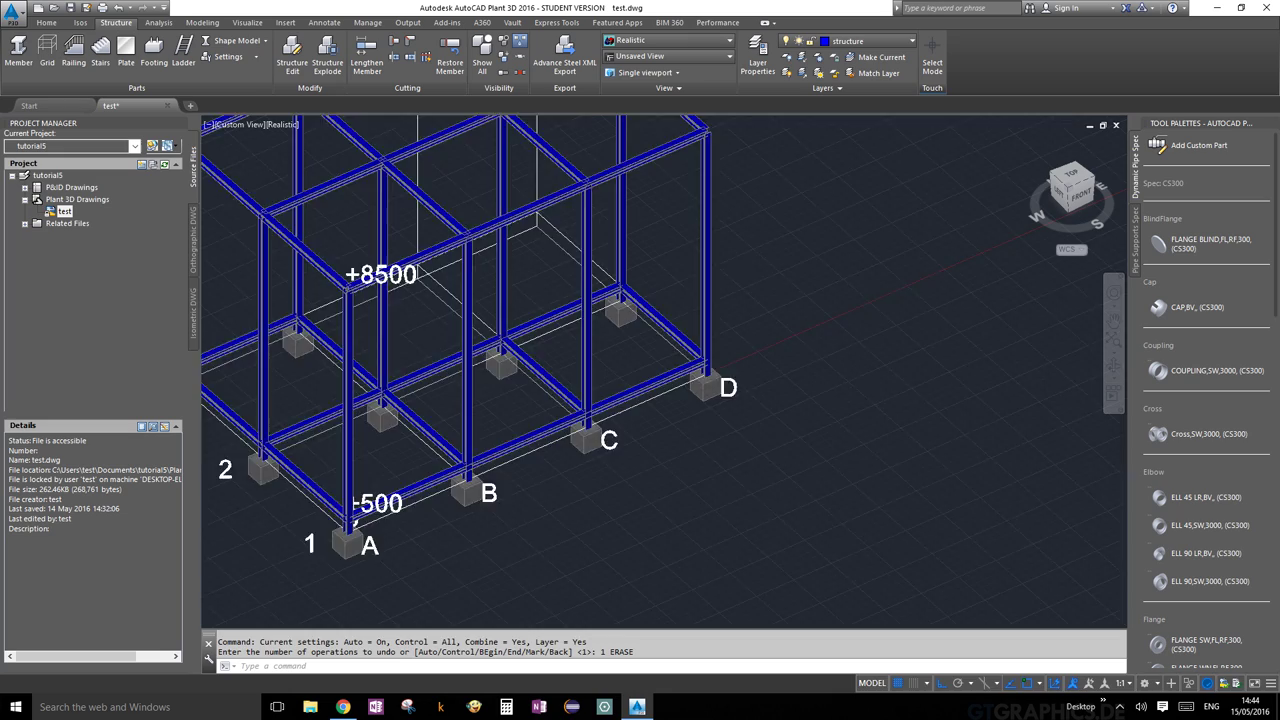
{"action": "middle_click_drag", "start_coordinate": [650, 330], "coordinate": [838, 443]}
{"action": "scroll", "coordinate": [832, 455], "scroll_direction": "up", "scroll_amount": 4}
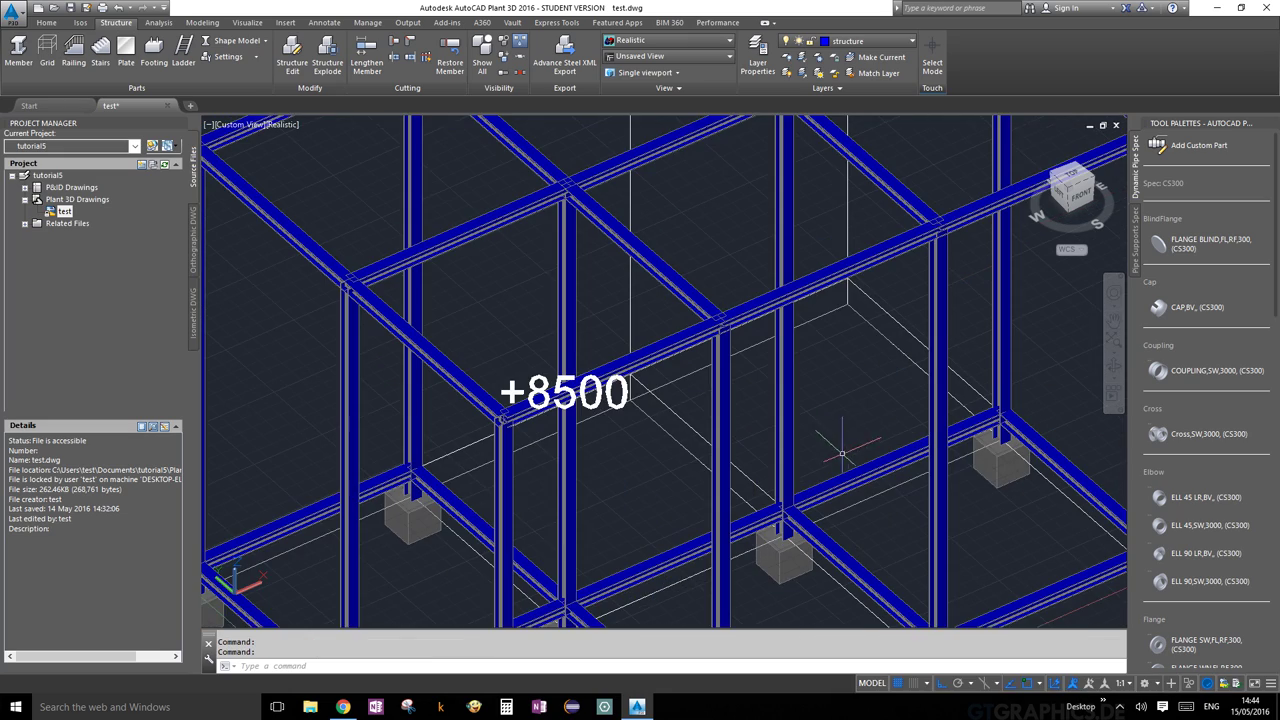
{"action": "scroll", "coordinate": [820, 370], "scroll_direction": "down", "scroll_amount": 3}
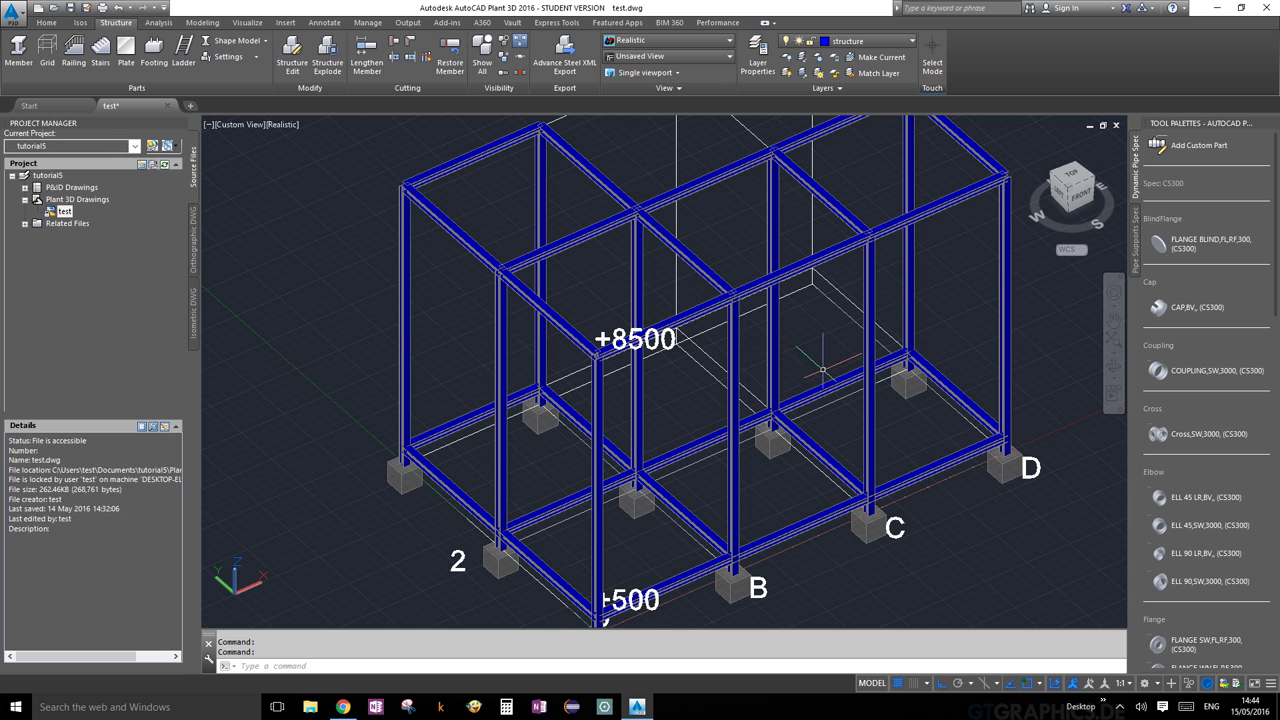
{"action": "left_click", "coordinate": [905, 43]}
{"action": "left_click", "coordinate": [877, 122]}
{"action": "scroll", "coordinate": [1048, 374], "scroll_direction": "up", "scroll_amount": 2}
{"action": "scroll", "coordinate": [1048, 374], "scroll_direction": "down", "scroll_amount": 4}
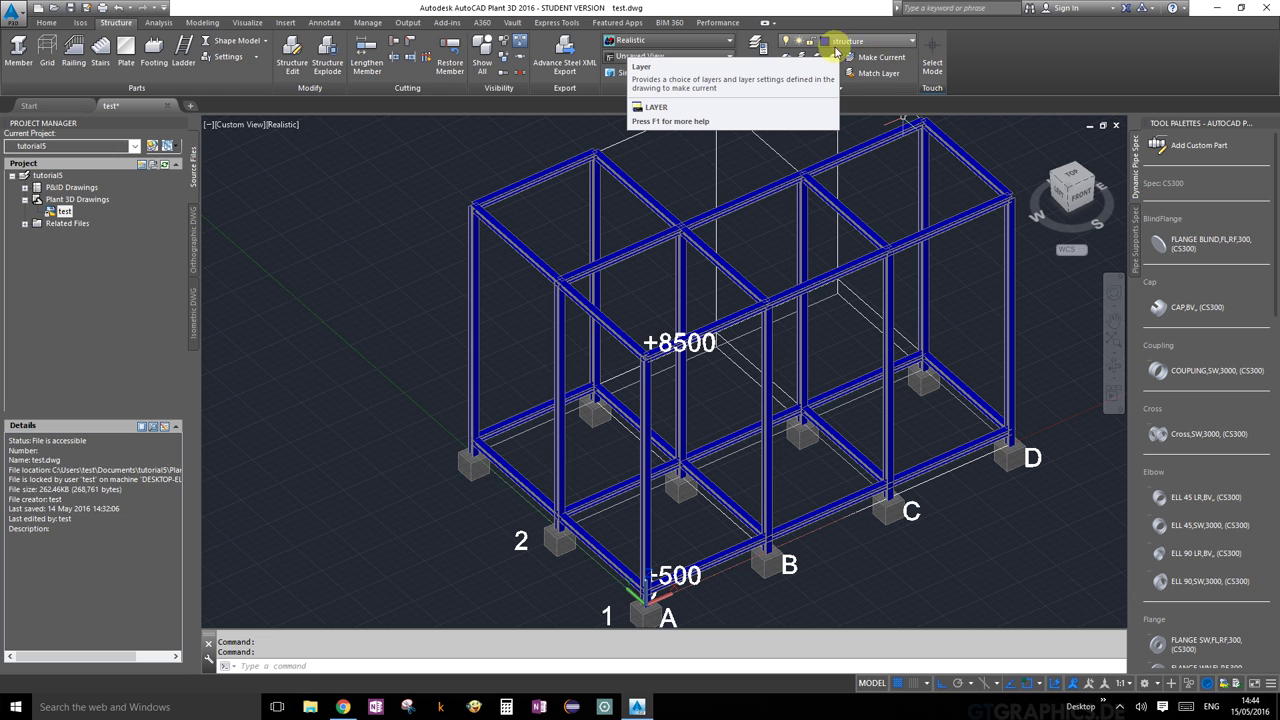
{"action": "scroll", "coordinate": [951, 434], "scroll_direction": "down", "scroll_amount": 3}
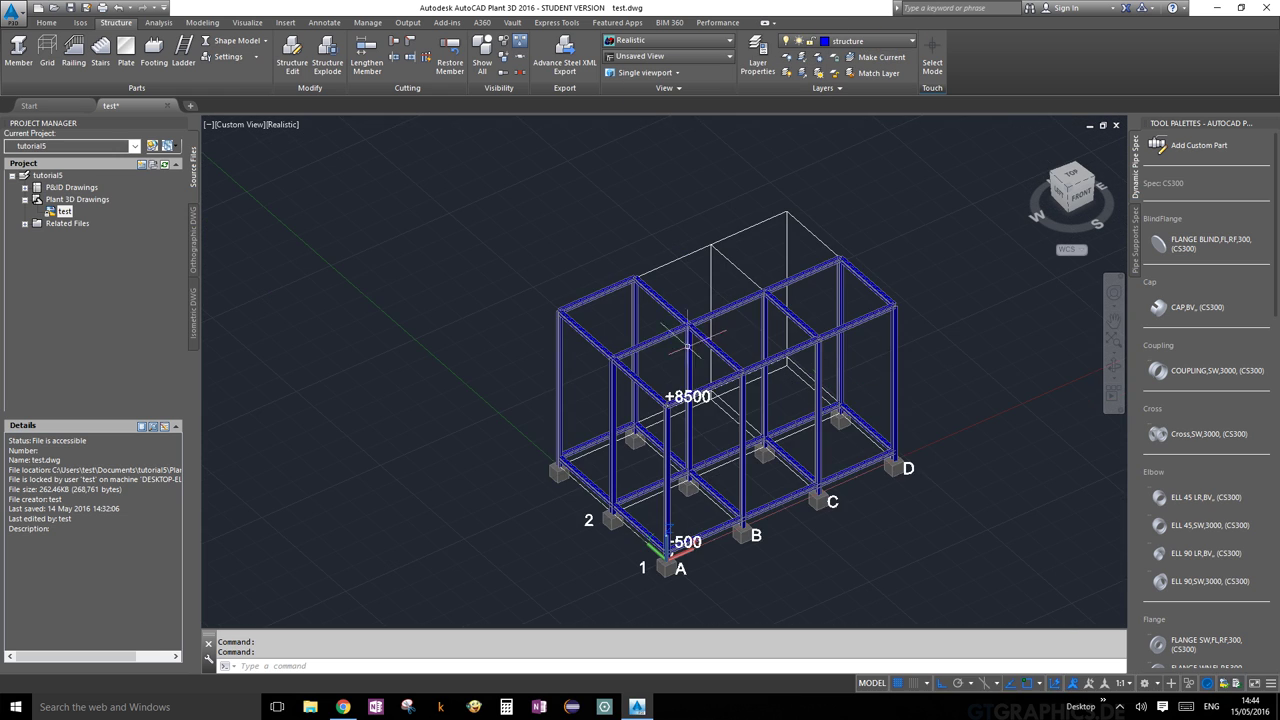
{"action": "scroll", "coordinate": [762, 367], "scroll_direction": "up", "scroll_amount": 5}
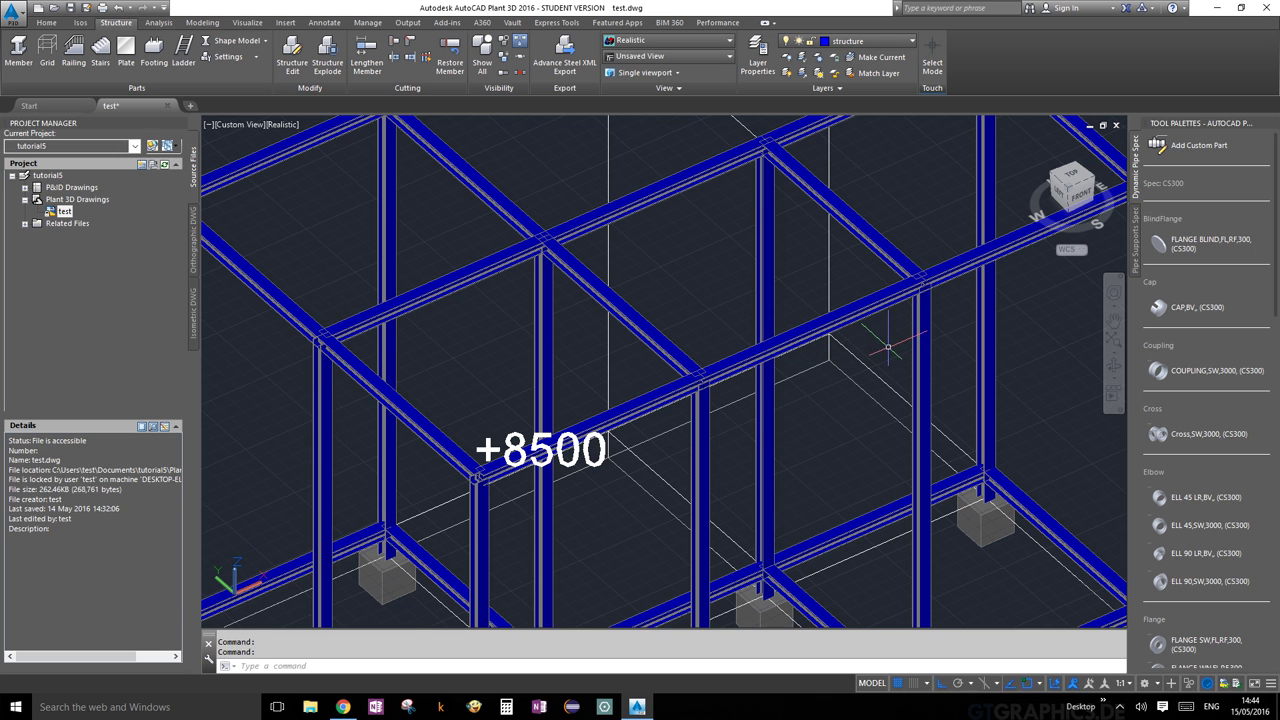
{"action": "scroll", "coordinate": [888, 347], "scroll_direction": "down", "scroll_amount": 3}
{"action": "scroll", "coordinate": [505, 465], "scroll_direction": "up", "scroll_amount": 3}
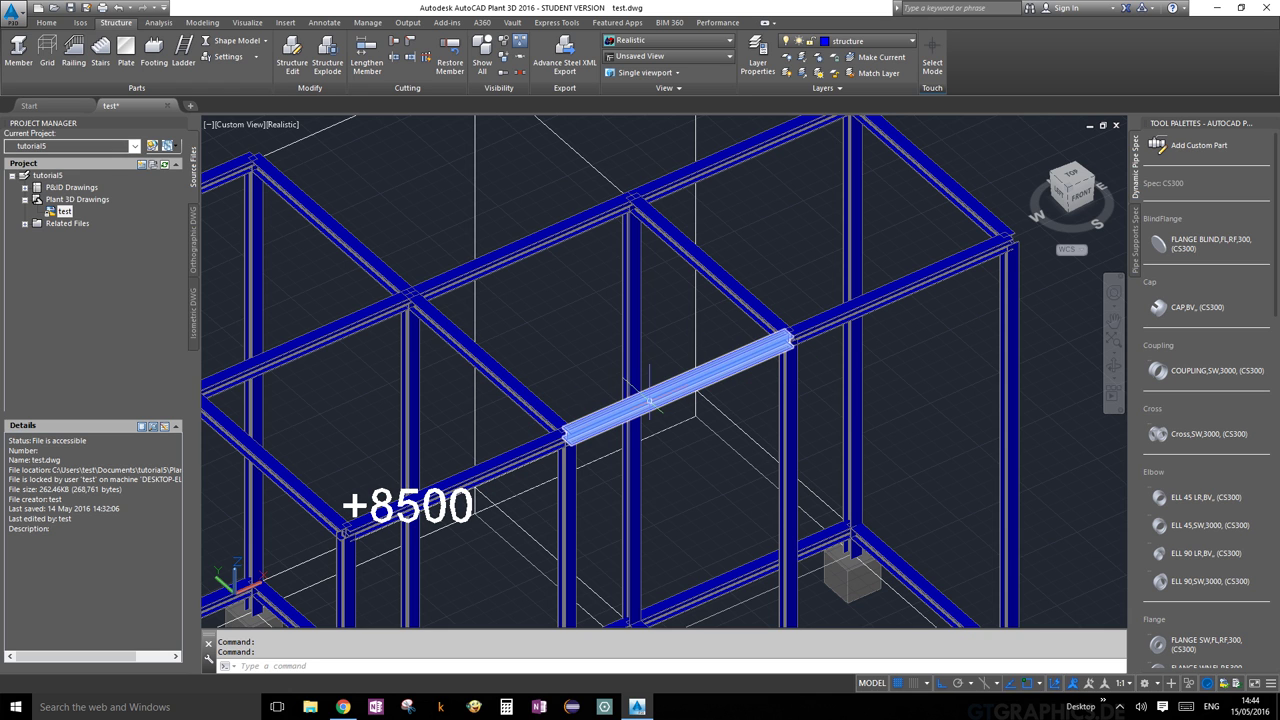
Select the four top beam segments and delete them
{"action": "left_click", "coordinate": [665, 391]}
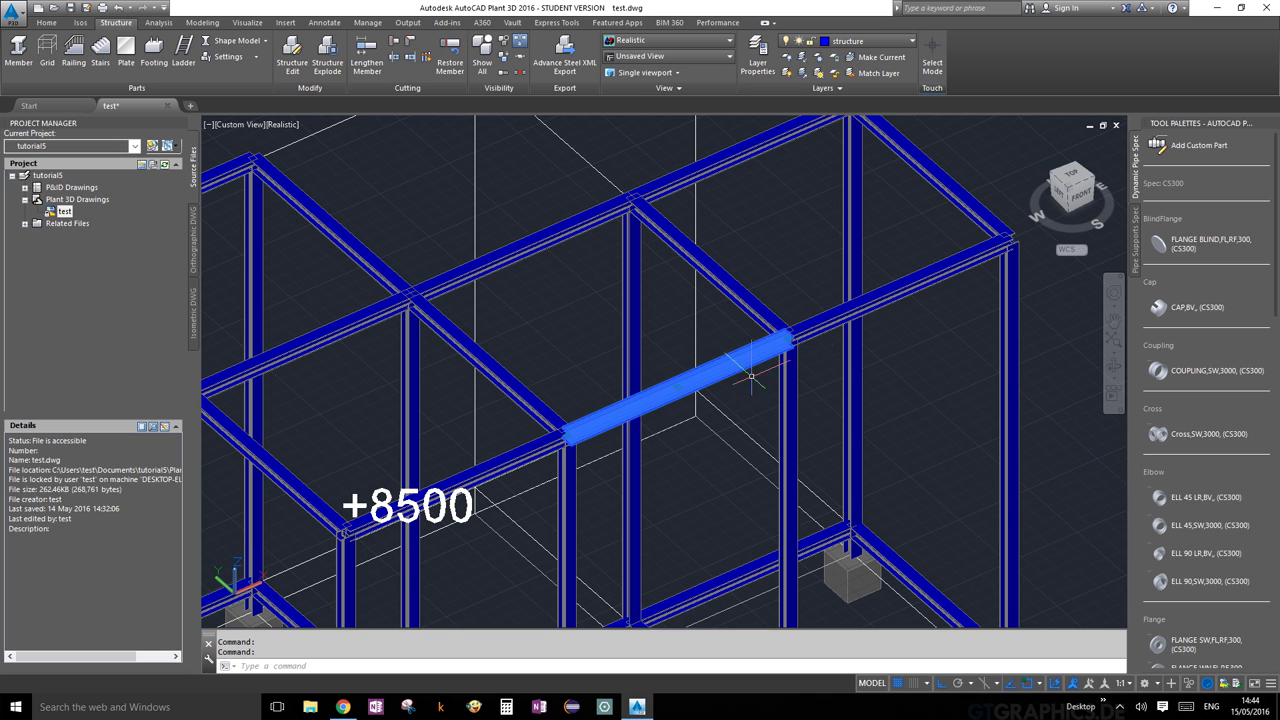
{"action": "left_click", "coordinate": [863, 303]}
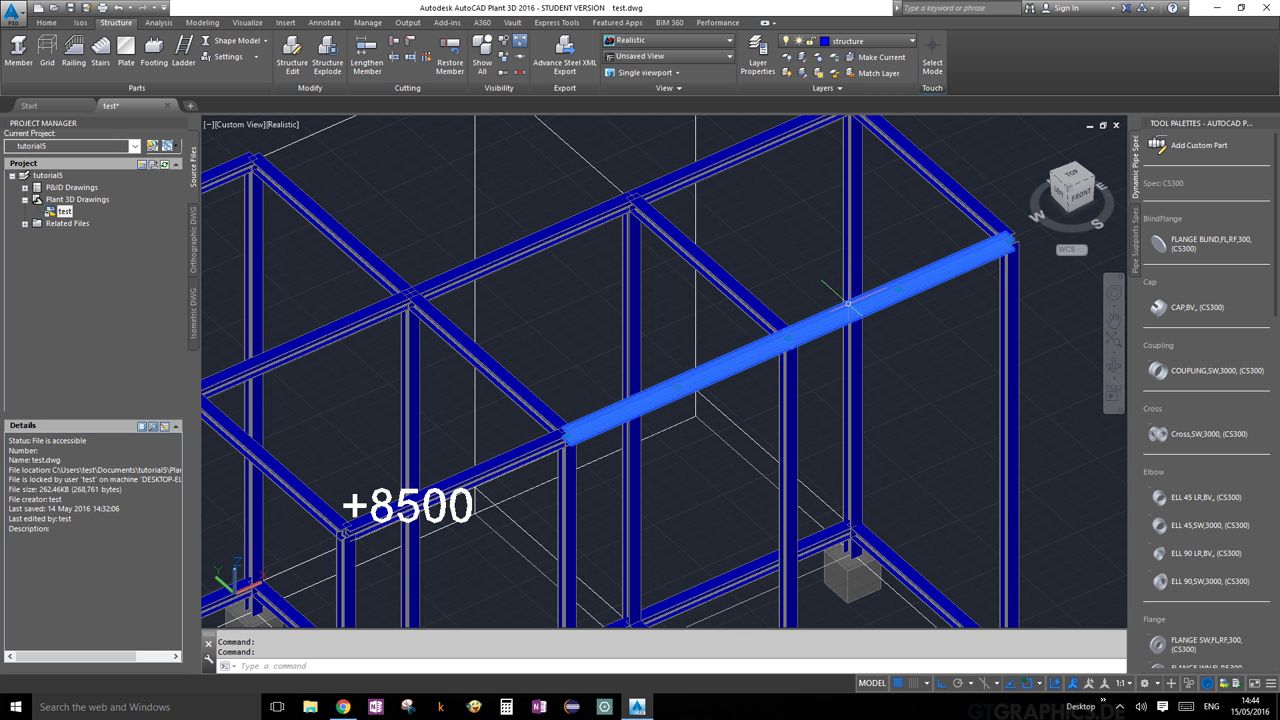
{"action": "left_click", "coordinate": [720, 160]}
{"action": "left_click", "coordinate": [592, 205]}
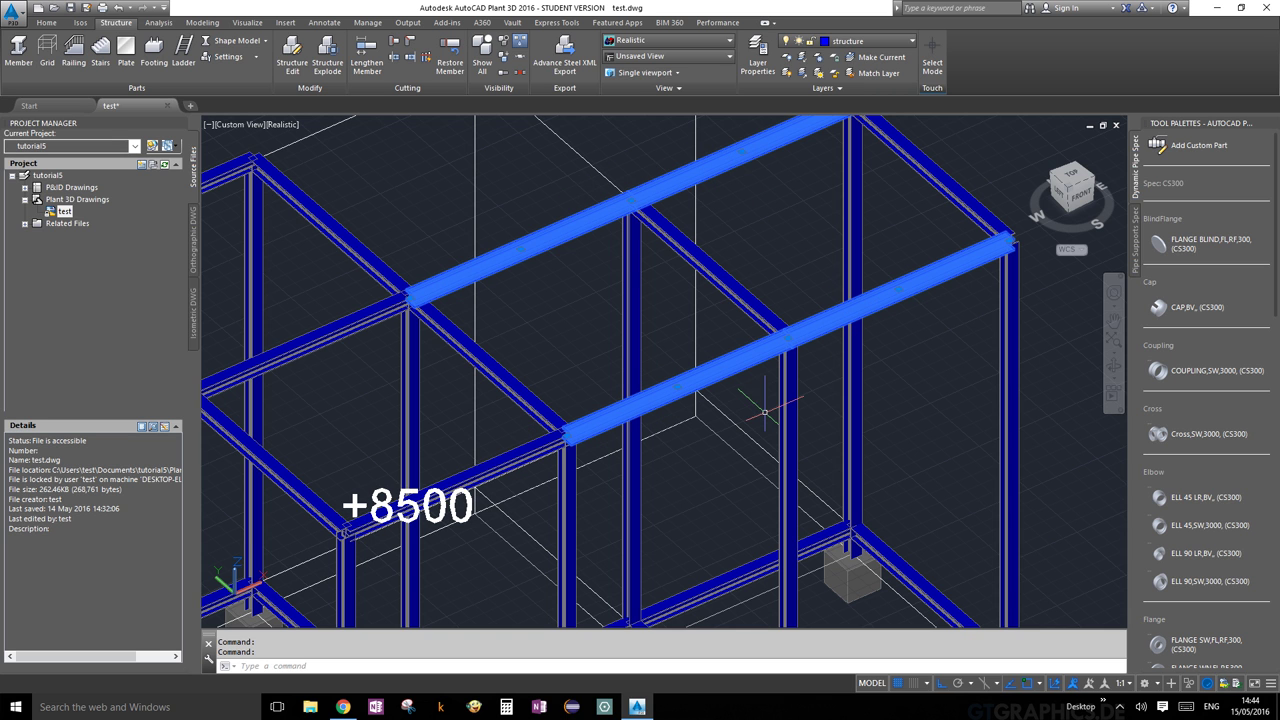
{"action": "scroll", "coordinate": [1054, 401], "scroll_direction": "down", "scroll_amount": 4}
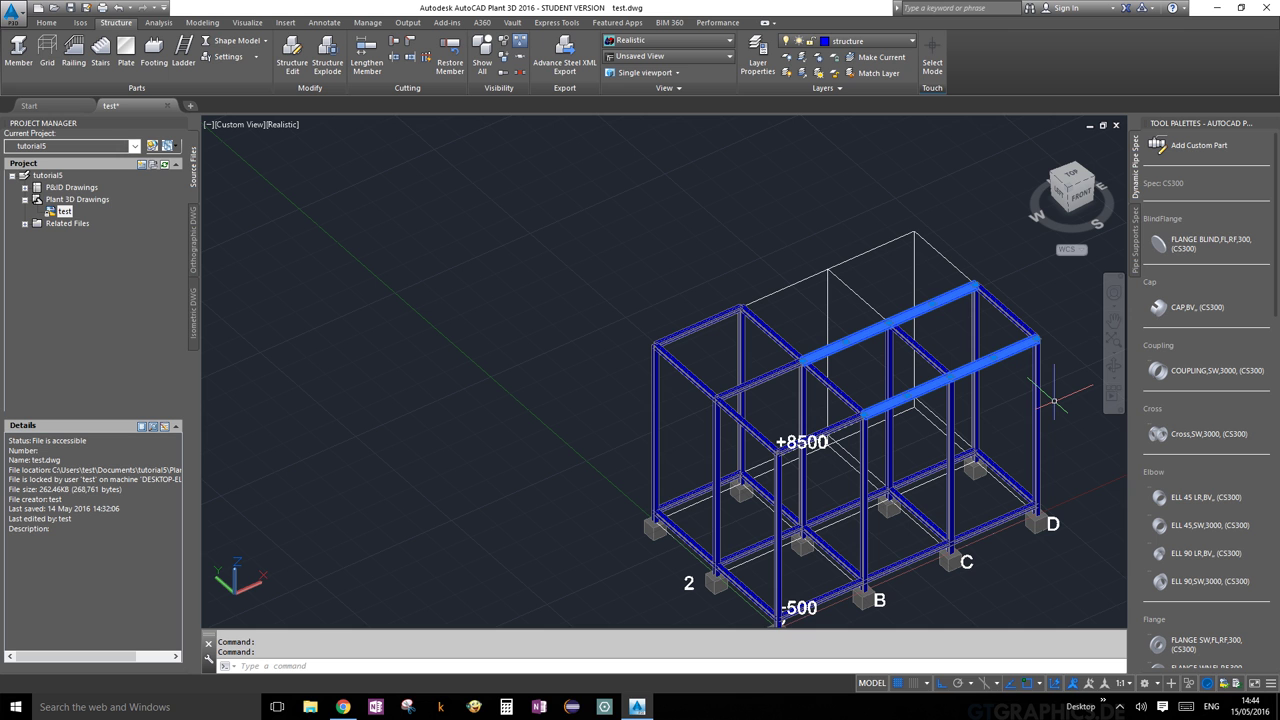
{"action": "key", "text": "Delete"}
{"action": "scroll", "coordinate": [1044, 399], "scroll_direction": "up", "scroll_amount": 5}
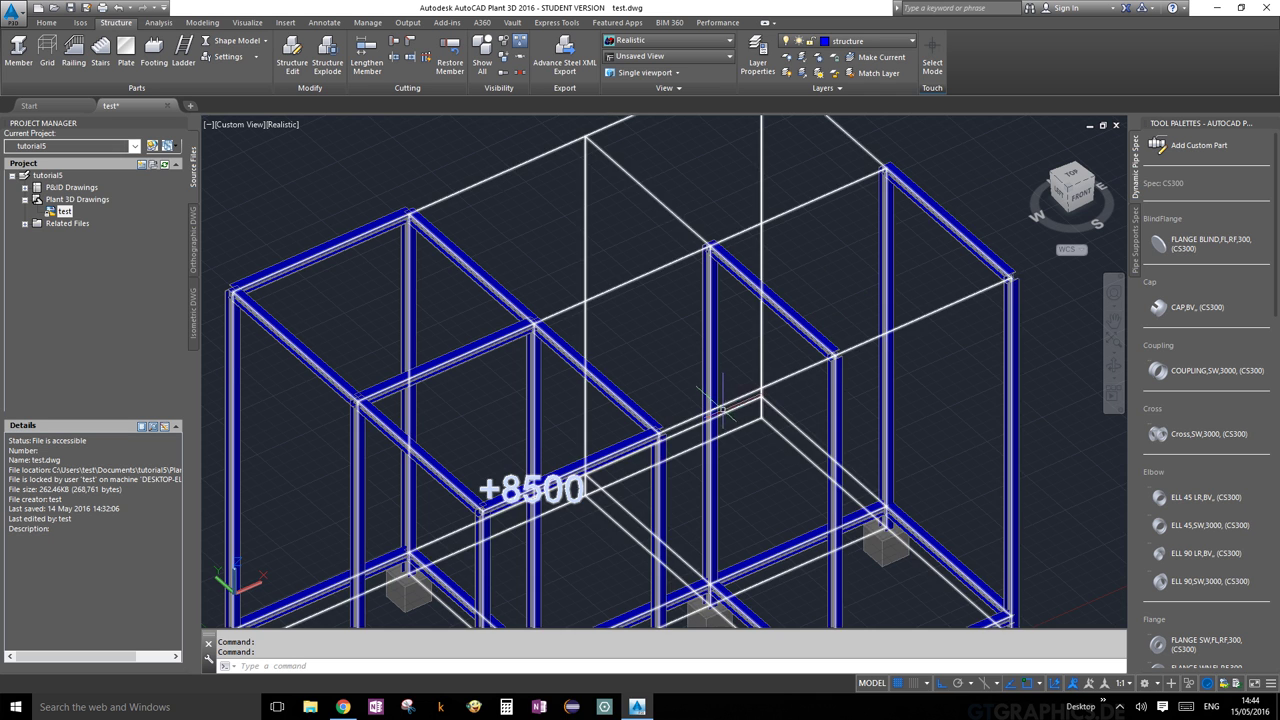
{"action": "middle_click_drag", "start_coordinate": [703, 453], "coordinate": [773, 330]}
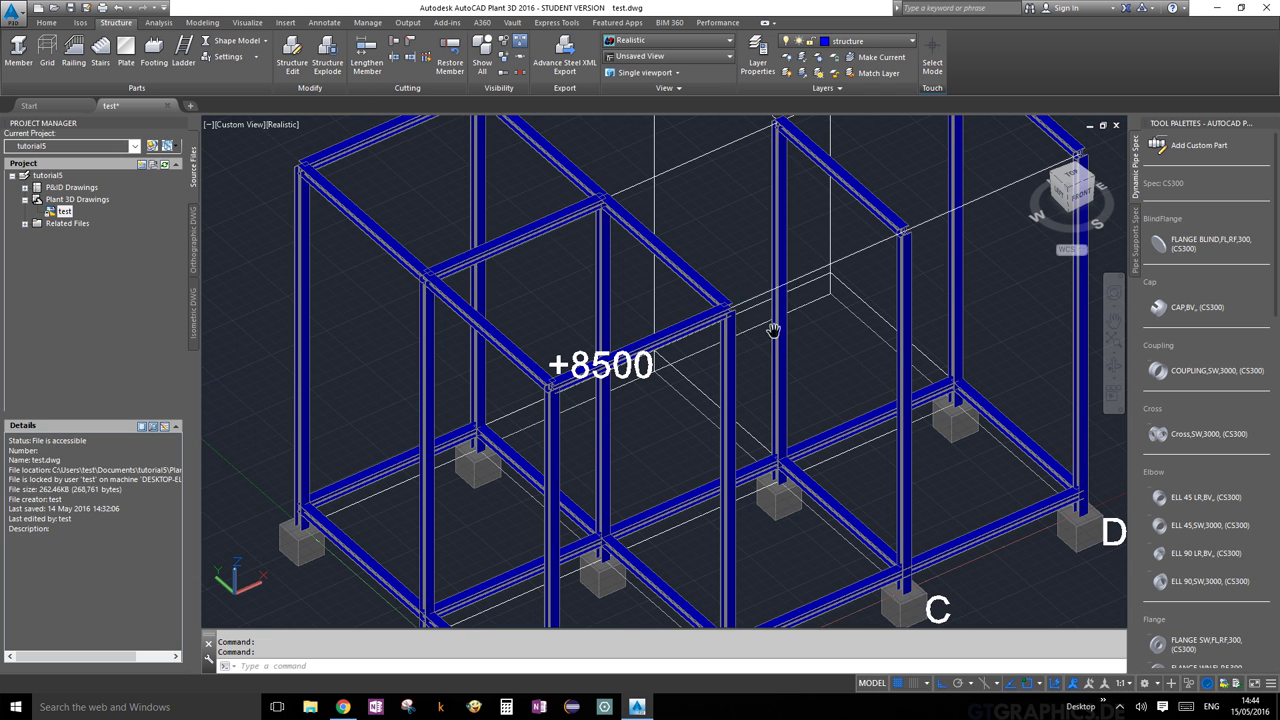
Start Lengthen Member with the Total option set to a length of 12000
{"action": "left_click", "coordinate": [364, 63]}
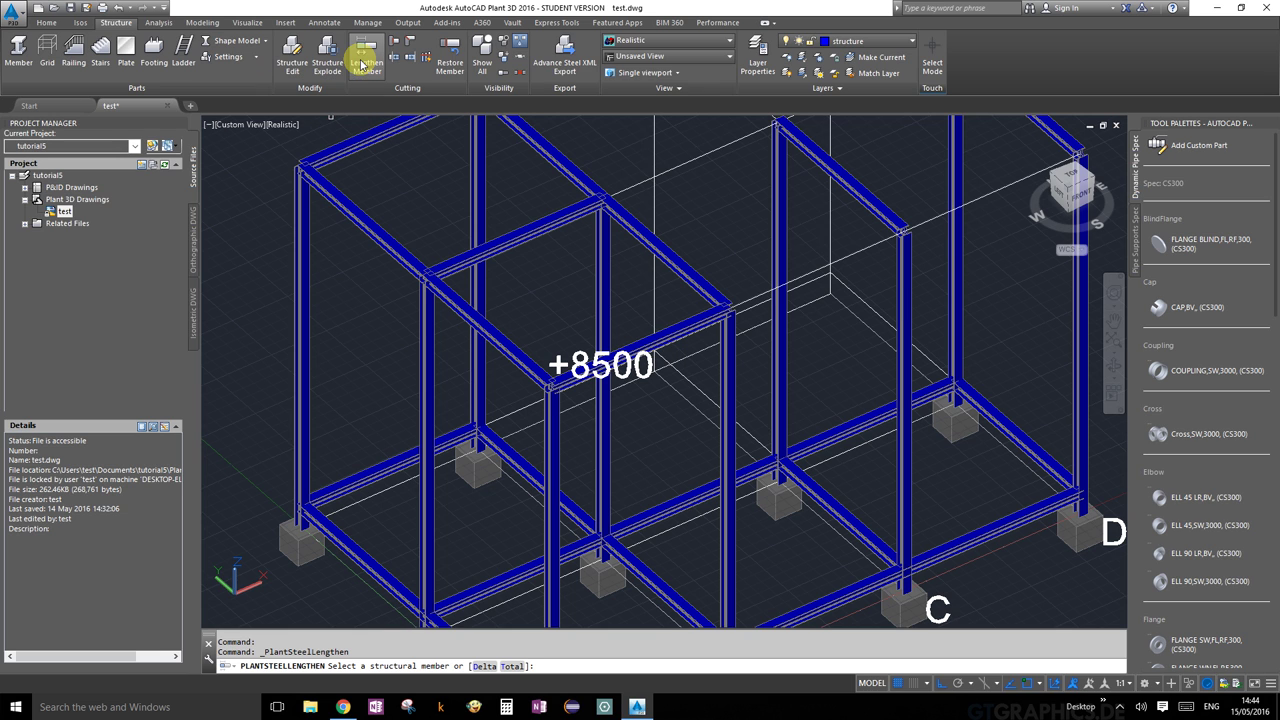
{"action": "left_click", "coordinate": [510, 666]}
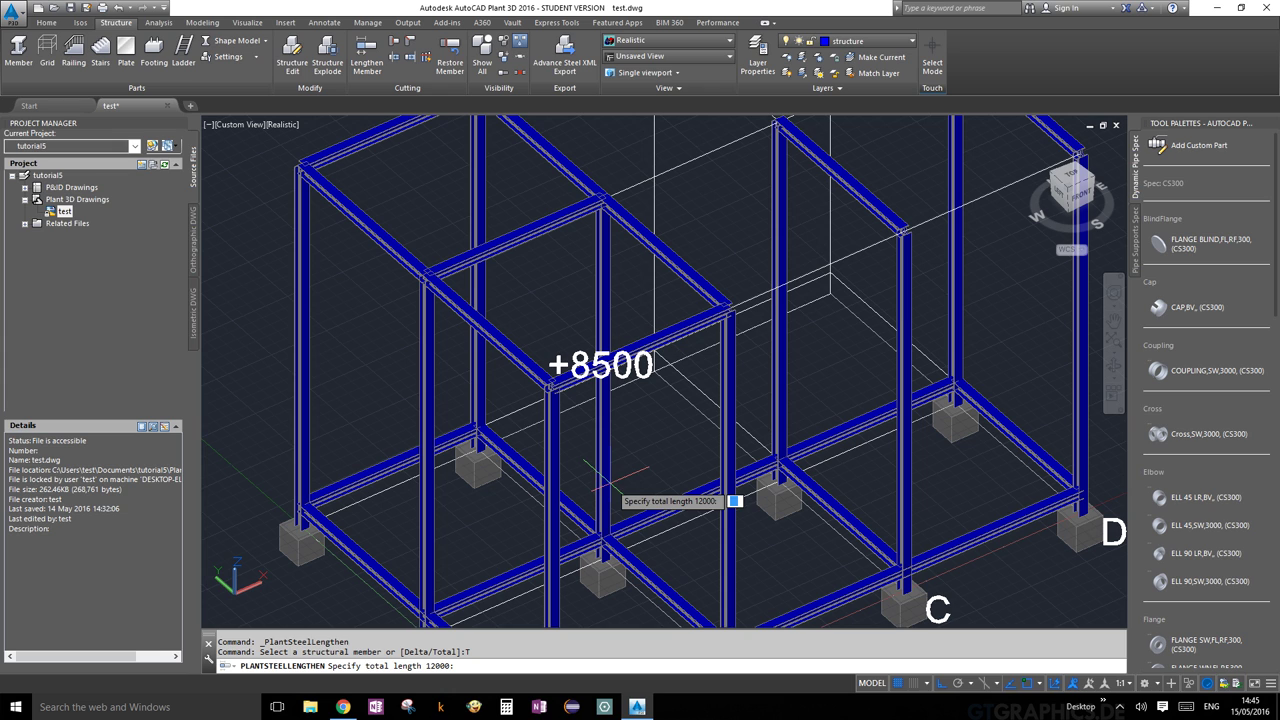
{"action": "type", "text": "12000"}
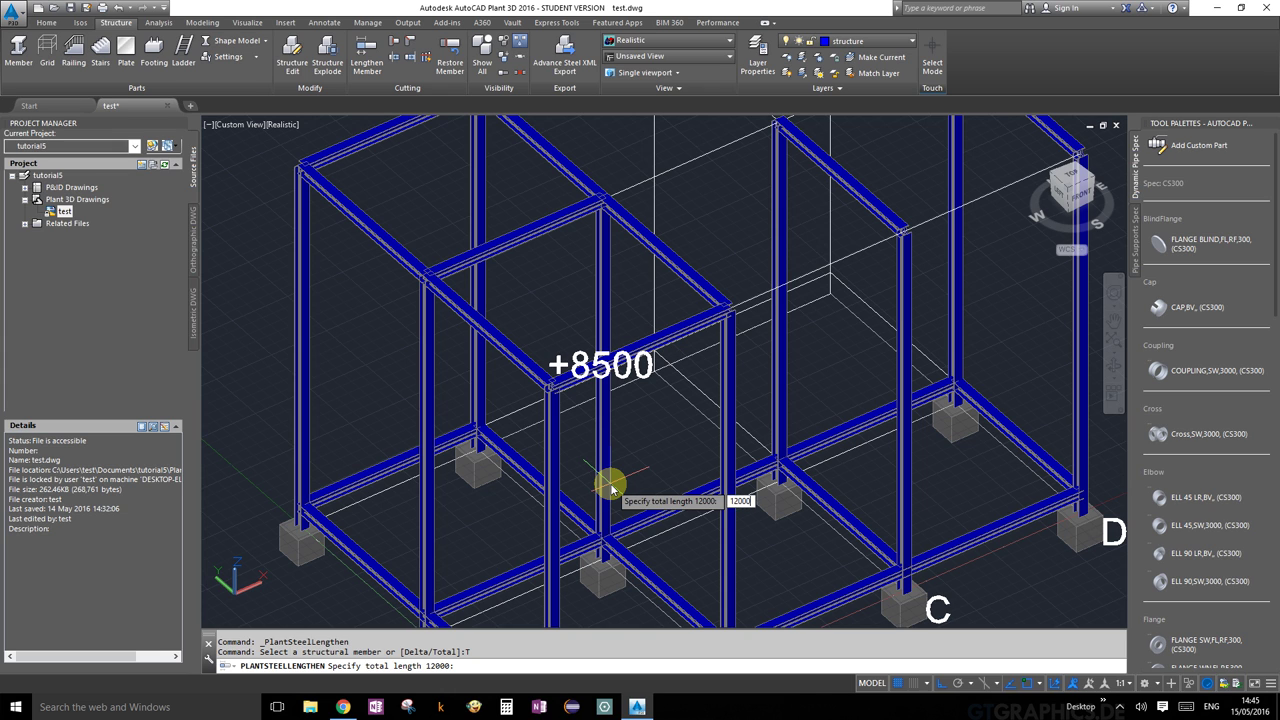
{"action": "key", "text": "Return"}
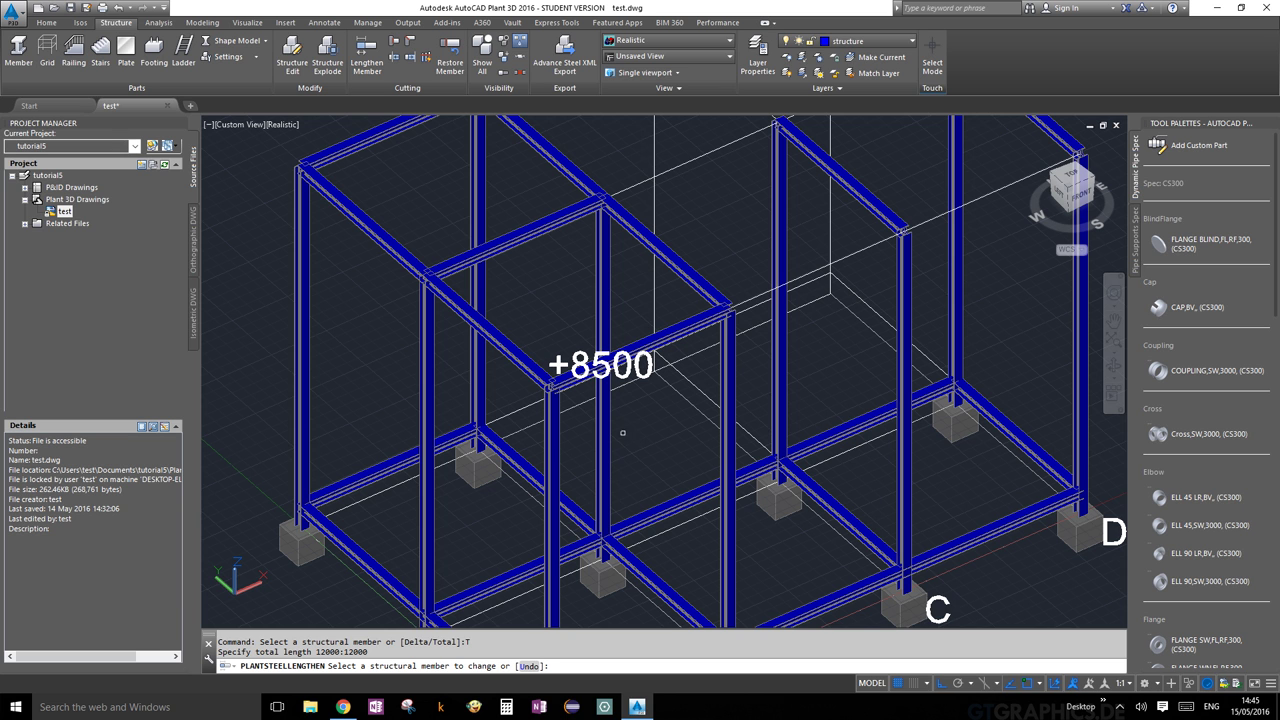
Apply the 12000 total length to the top beam at +8500 and end the command
{"action": "scroll", "coordinate": [673, 354], "scroll_direction": "up", "scroll_amount": 4}
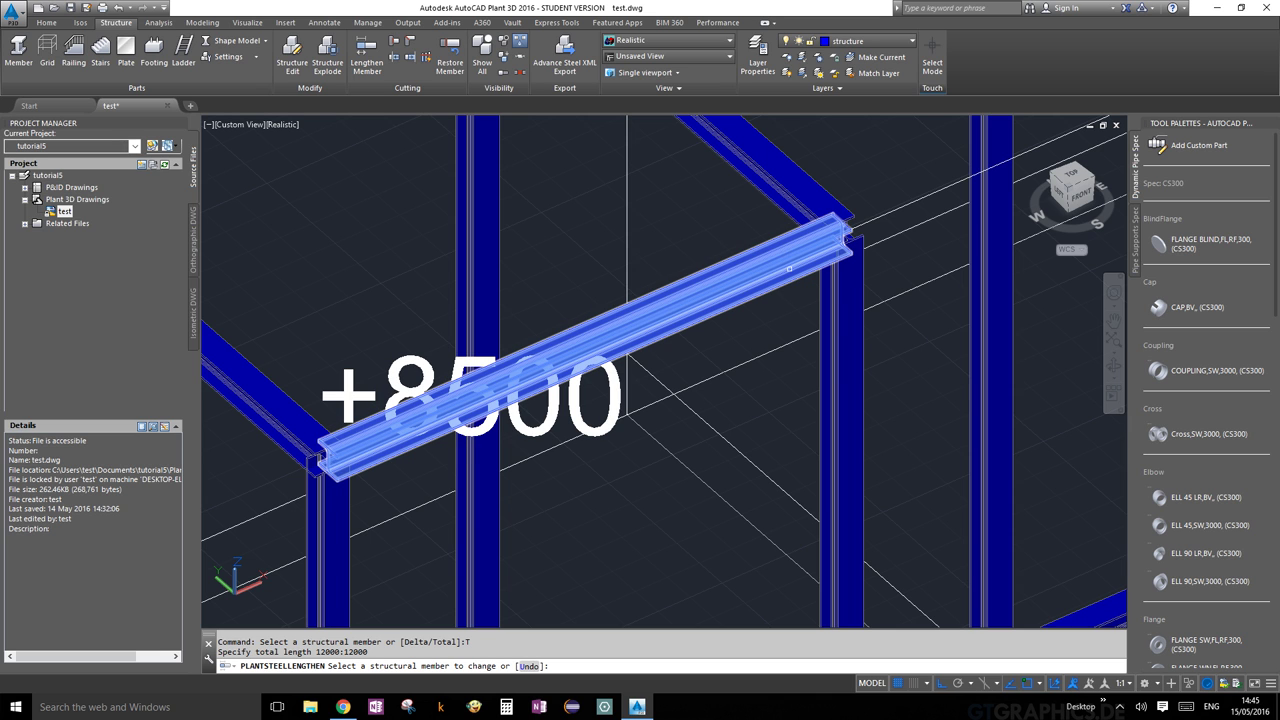
{"action": "scroll", "coordinate": [789, 253], "scroll_direction": "down", "scroll_amount": 5}
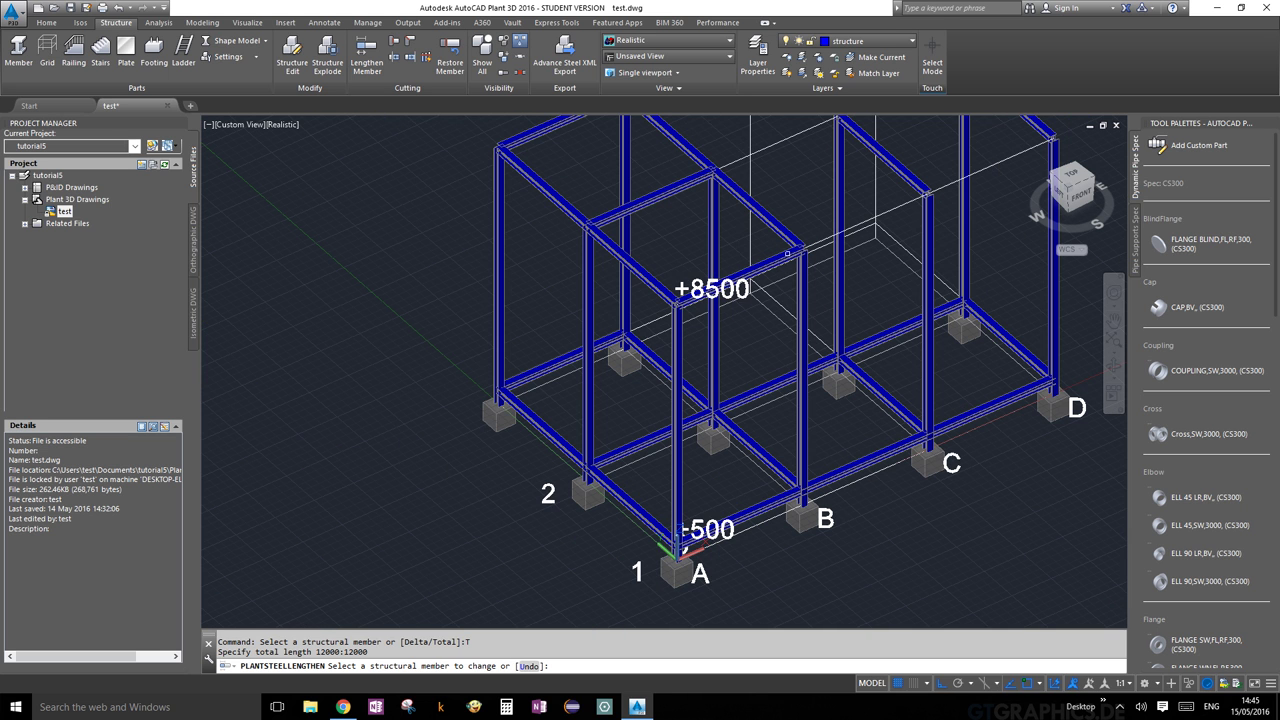
{"action": "scroll", "coordinate": [787, 253], "scroll_direction": "up", "scroll_amount": 5}
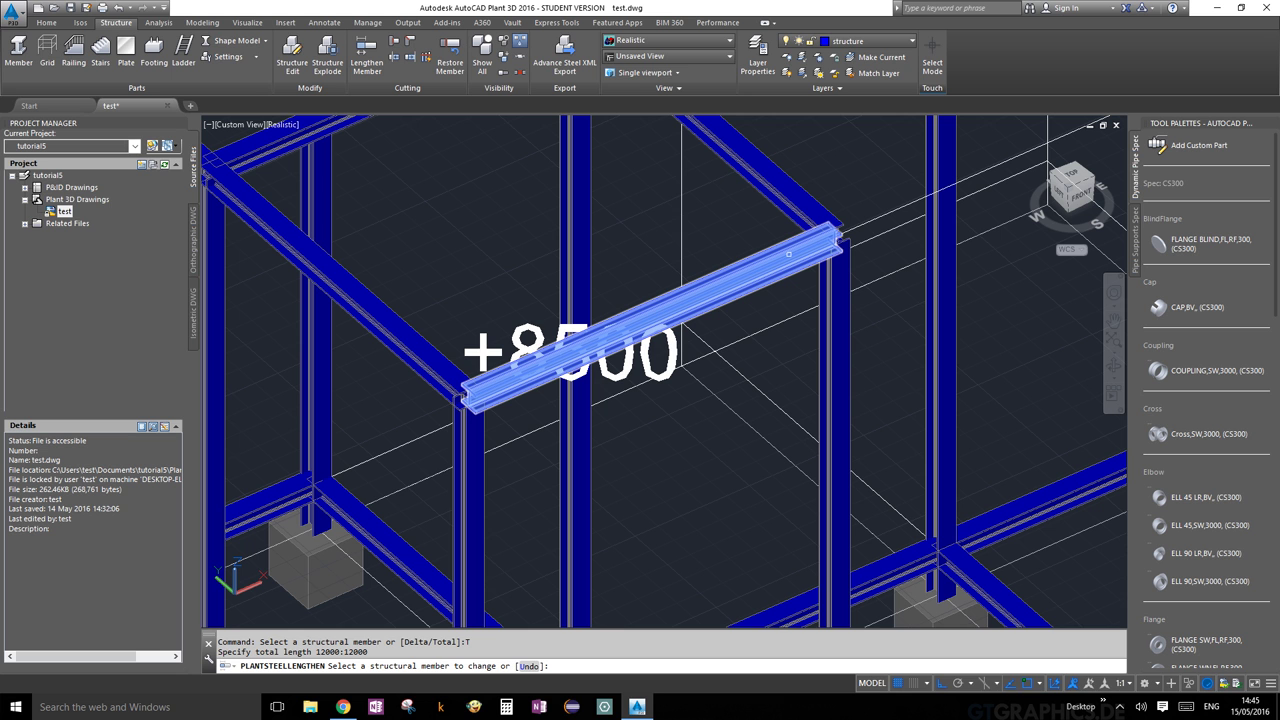
{"action": "left_click", "coordinate": [789, 253]}
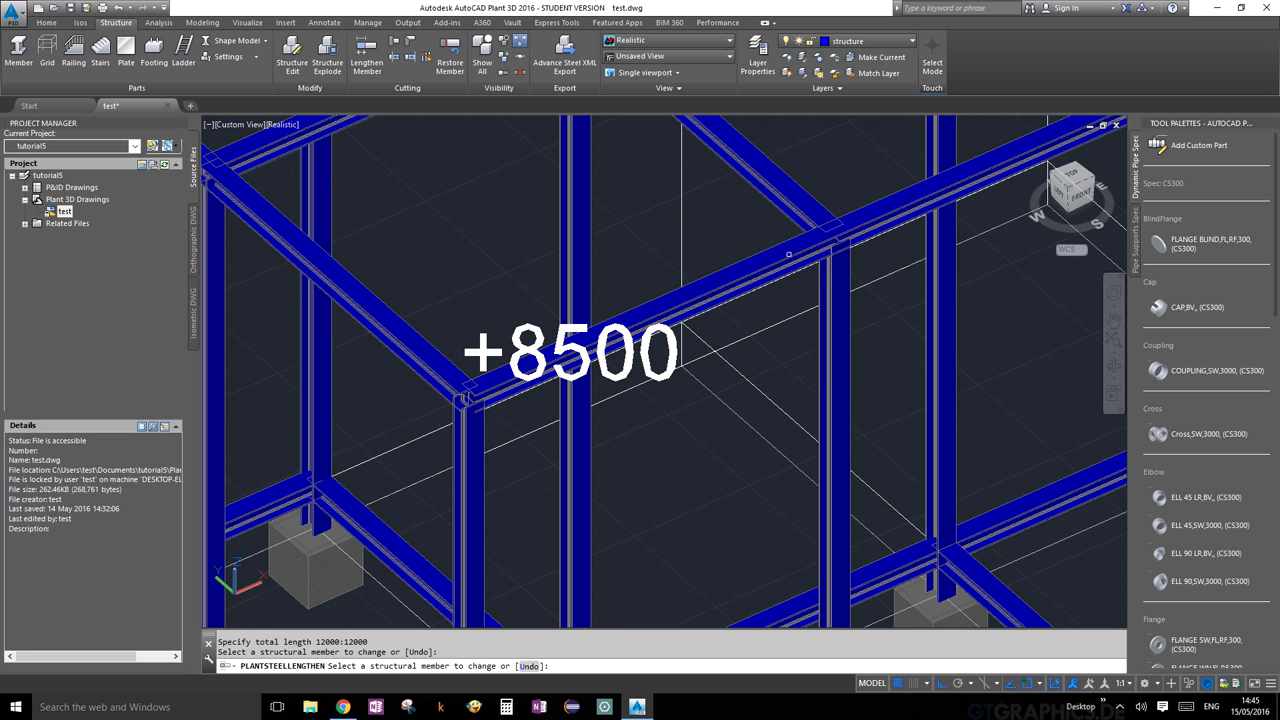
{"action": "scroll", "coordinate": [789, 253], "scroll_direction": "down", "scroll_amount": 5}
{"action": "scroll", "coordinate": [693, 336], "scroll_direction": "up", "scroll_amount": 5}
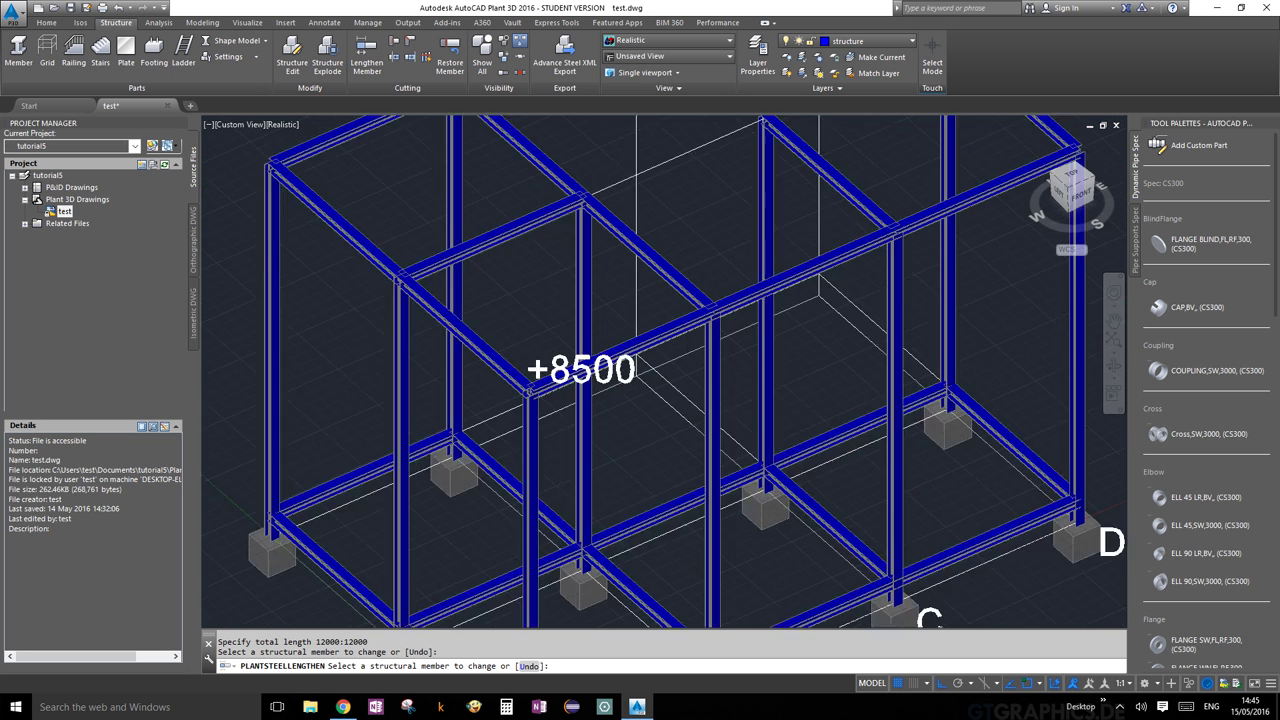
{"action": "key", "text": "Escape"}
{"action": "scroll", "coordinate": [679, 343], "scroll_direction": "up", "scroll_amount": 5}
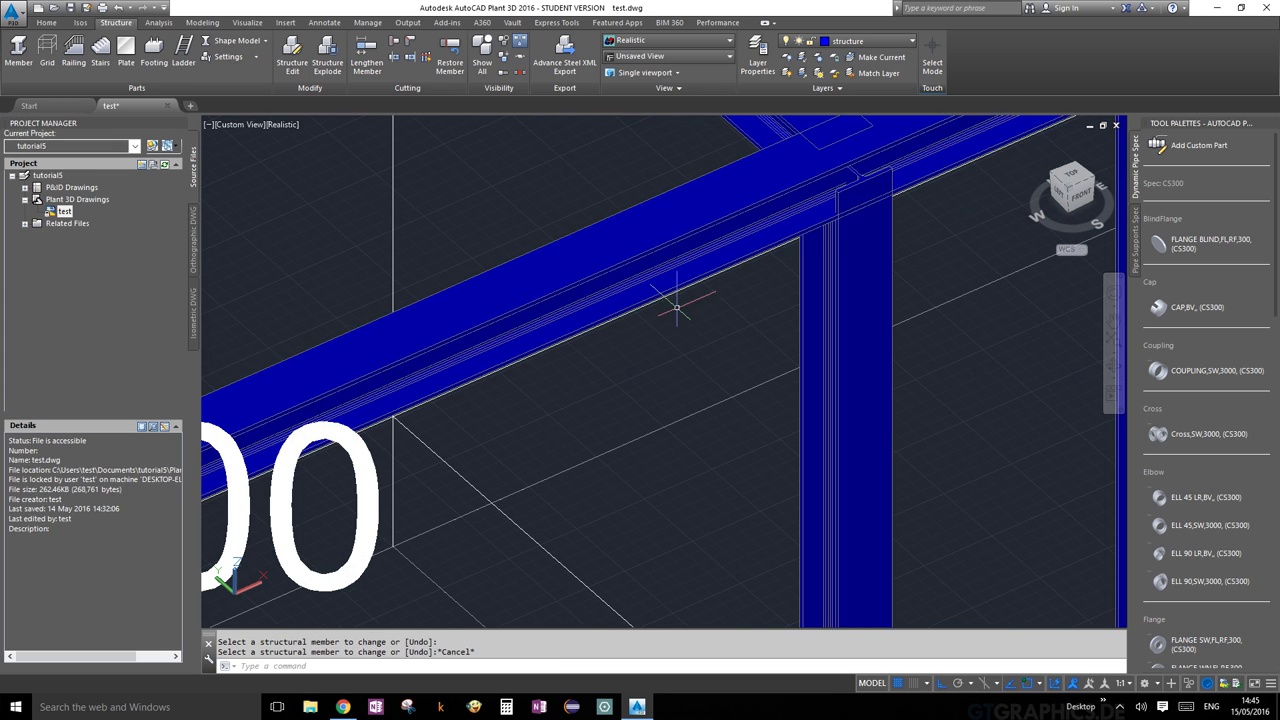
{"action": "scroll", "coordinate": [752, 293], "scroll_direction": "down", "scroll_amount": 5}
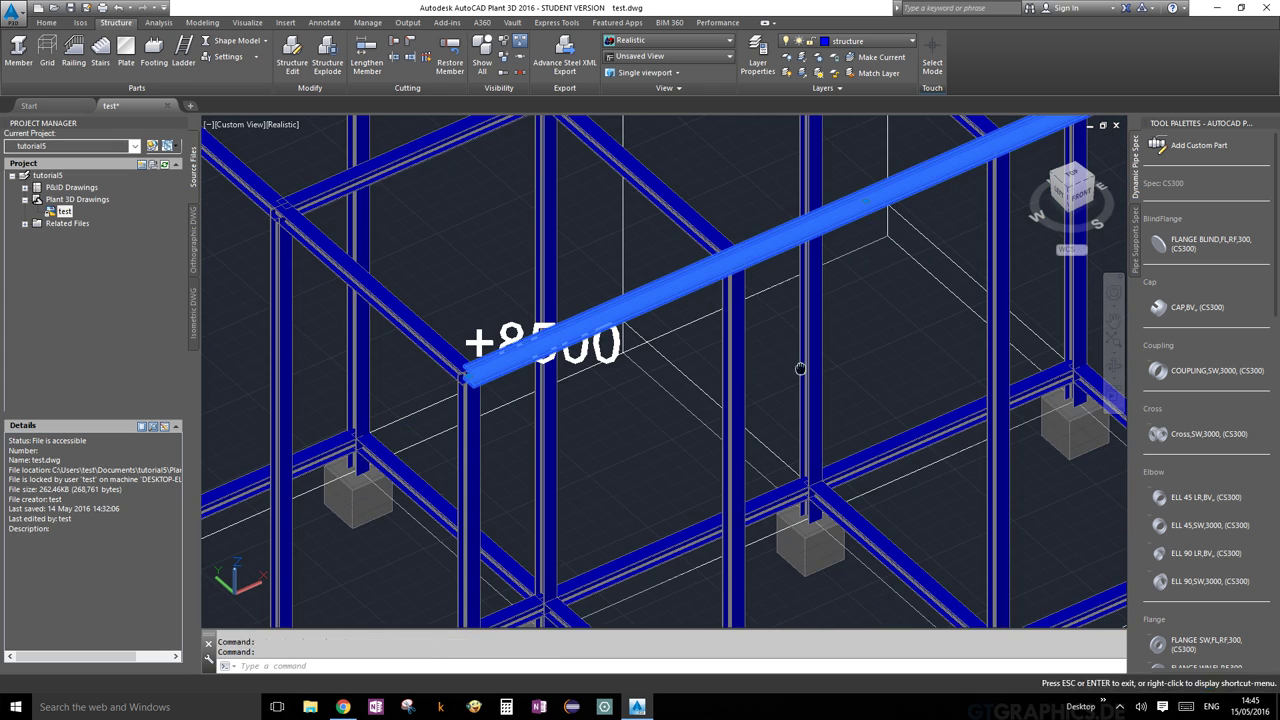
{"action": "scroll", "coordinate": [800, 366], "scroll_direction": "down", "scroll_amount": 4}
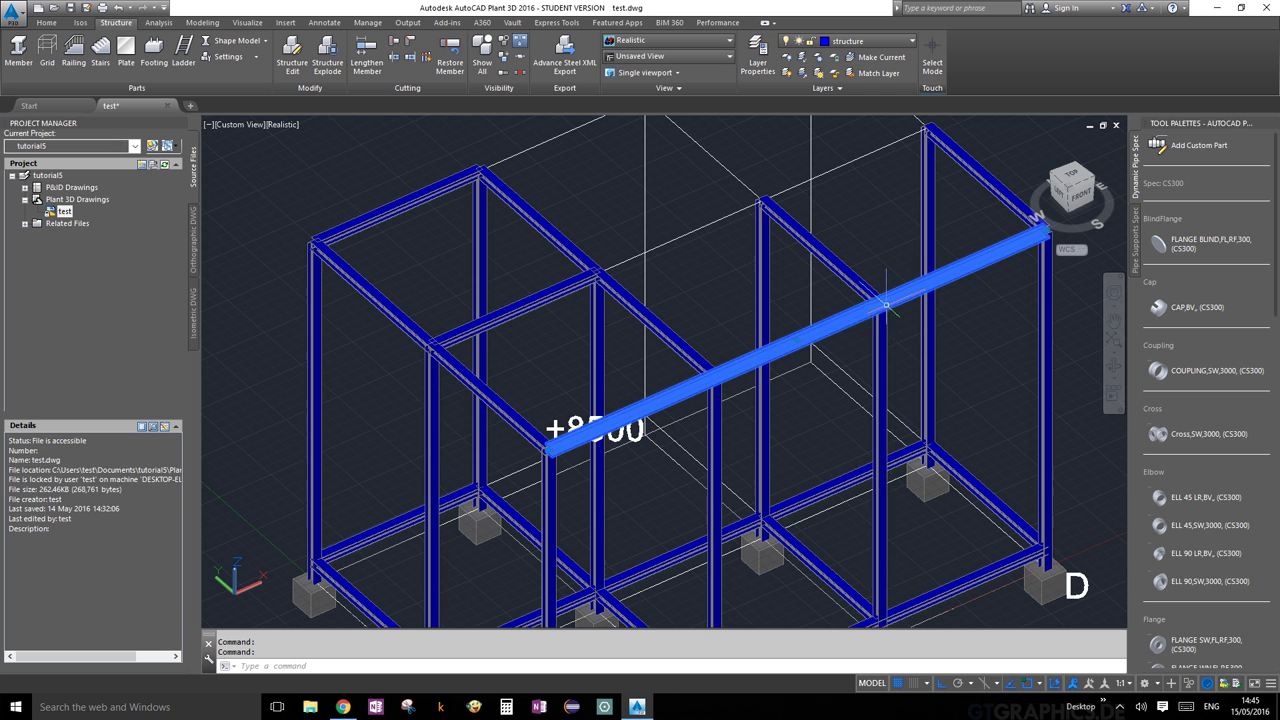
Clear the beam selection and switch the member display from Shape Model to Line Model
{"action": "key", "text": "Escape"}
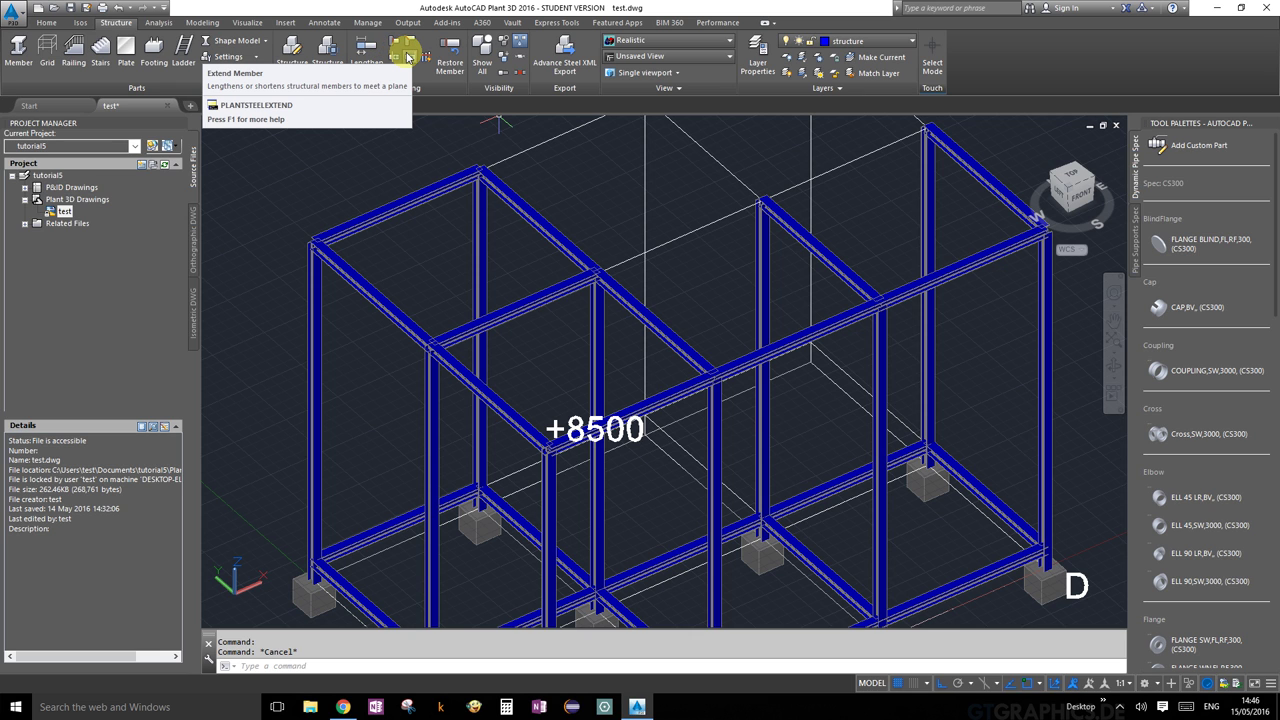
{"action": "left_click", "coordinate": [229, 43]}
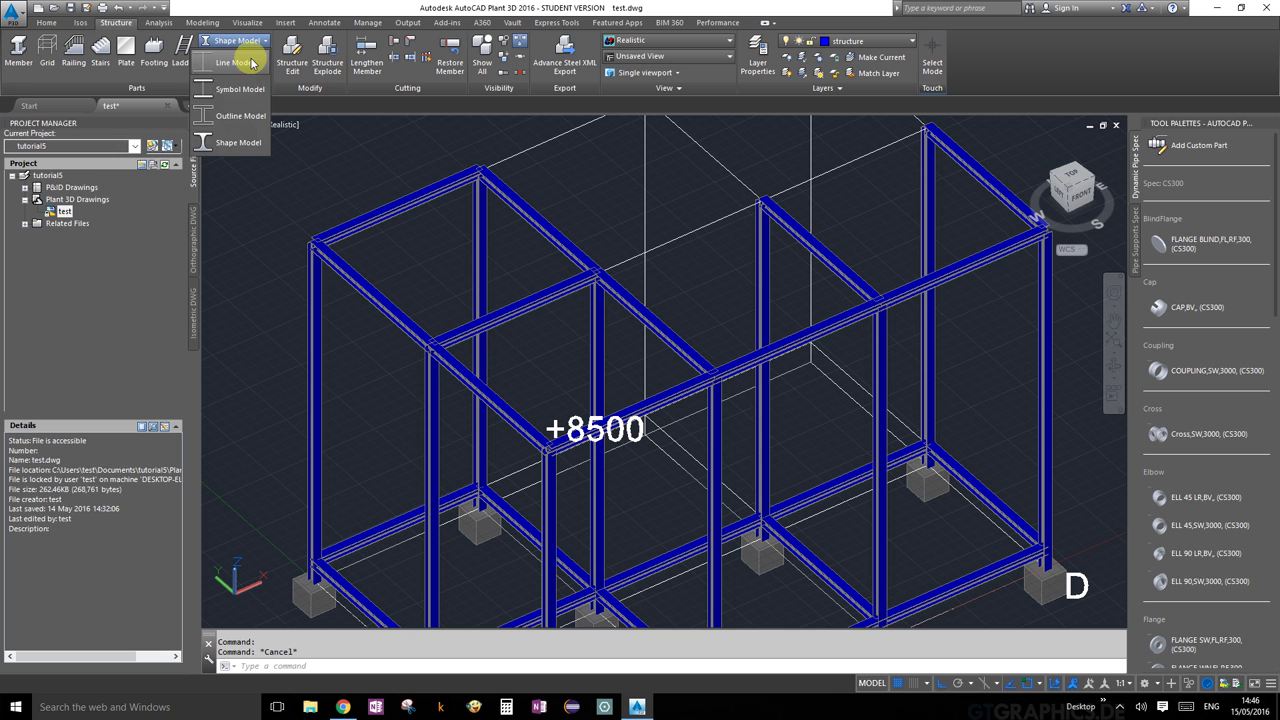
{"action": "key", "text": "Escape"}
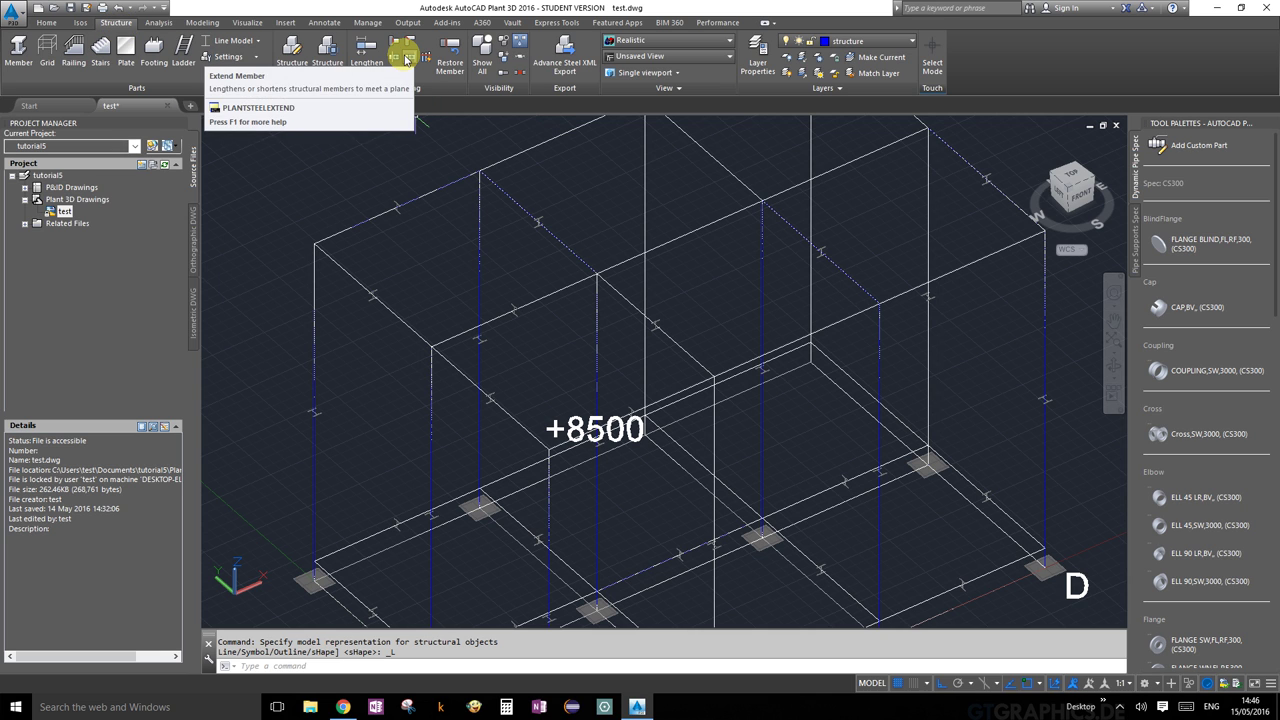
Start Extend to Plane and define the boundary plane by 3 points at the top column corner
{"action": "left_click", "coordinate": [407, 58]}
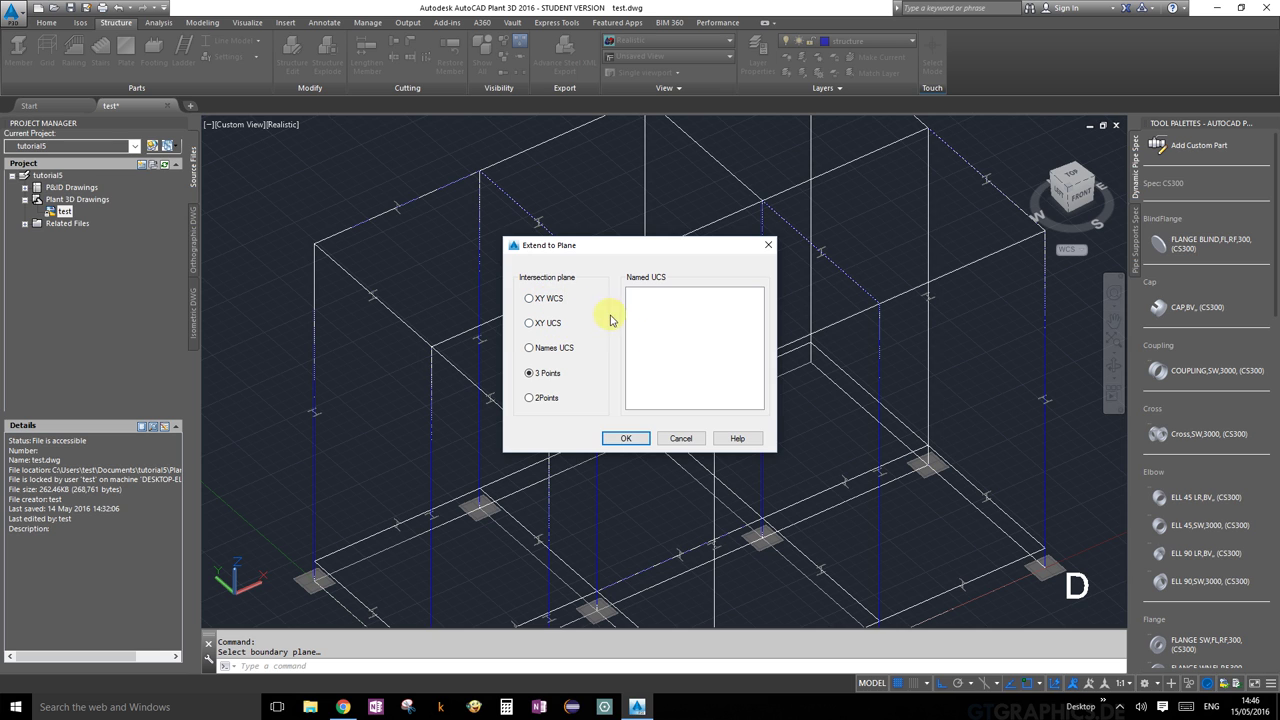
{"action": "left_click", "coordinate": [627, 438]}
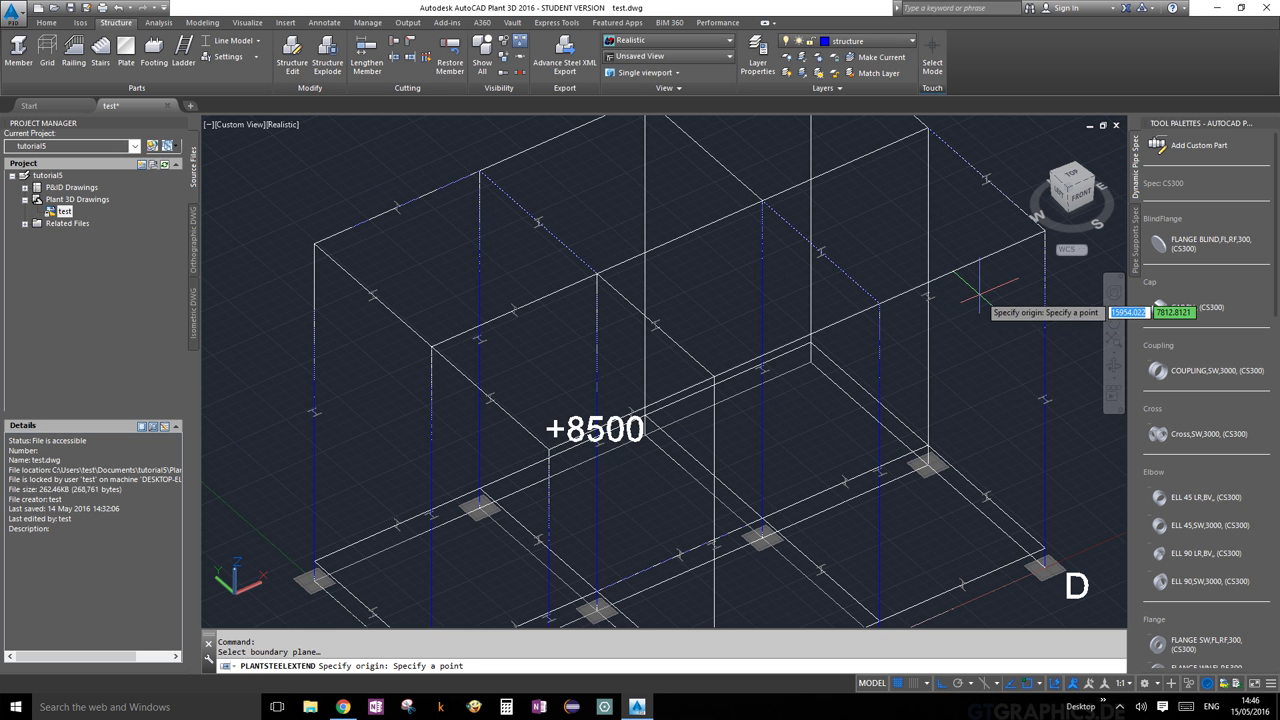
{"action": "scroll", "coordinate": [980, 290], "scroll_direction": "up", "scroll_amount": 2}
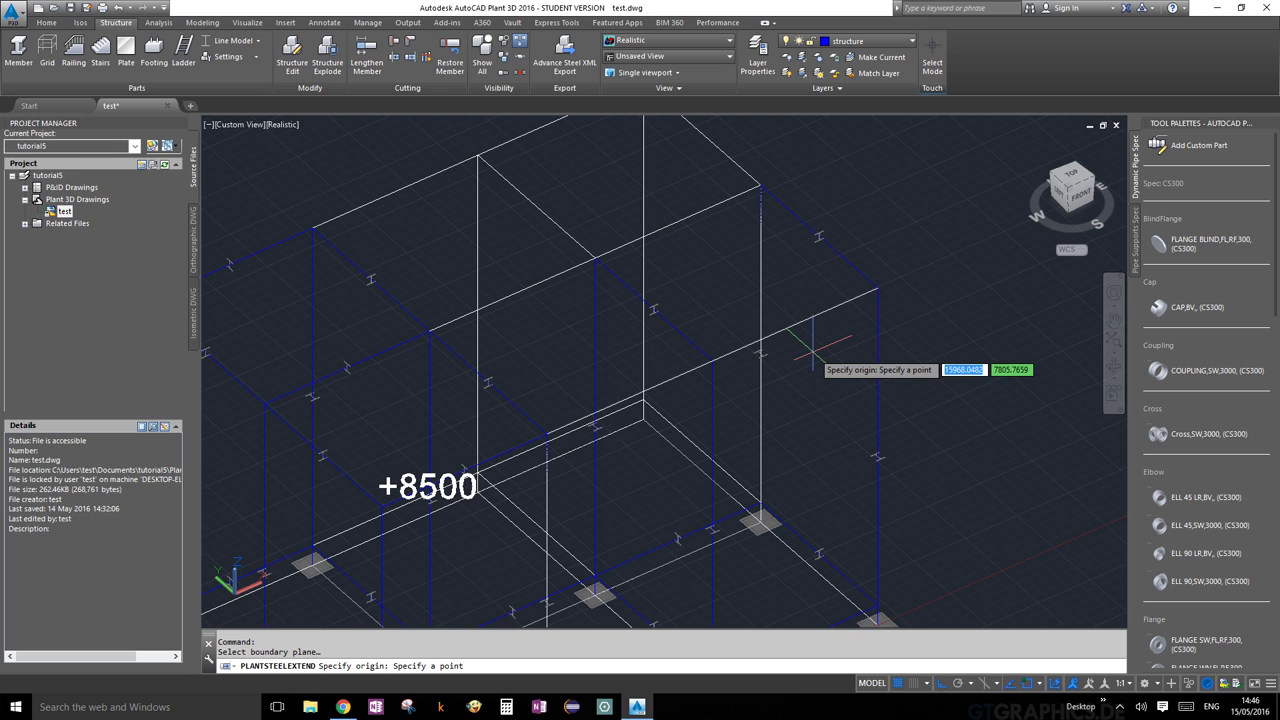
{"action": "left_click", "coordinate": [877, 288]}
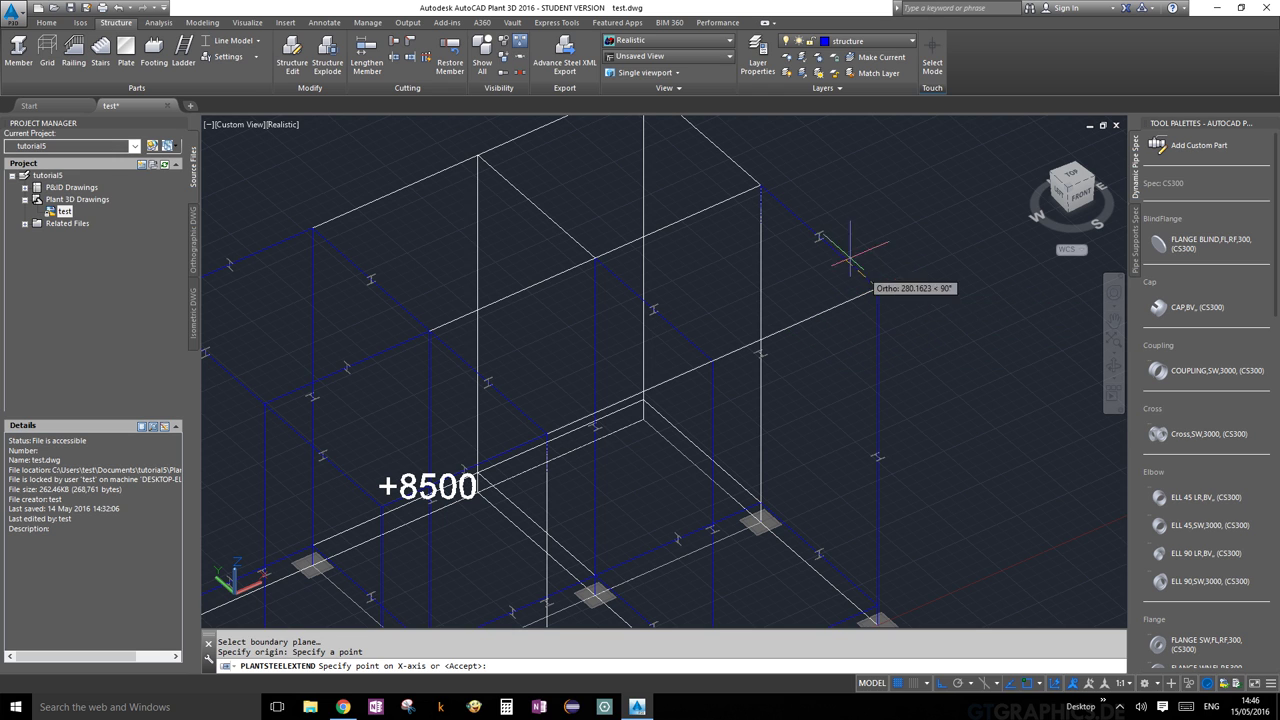
{"action": "left_click", "coordinate": [760, 185]}
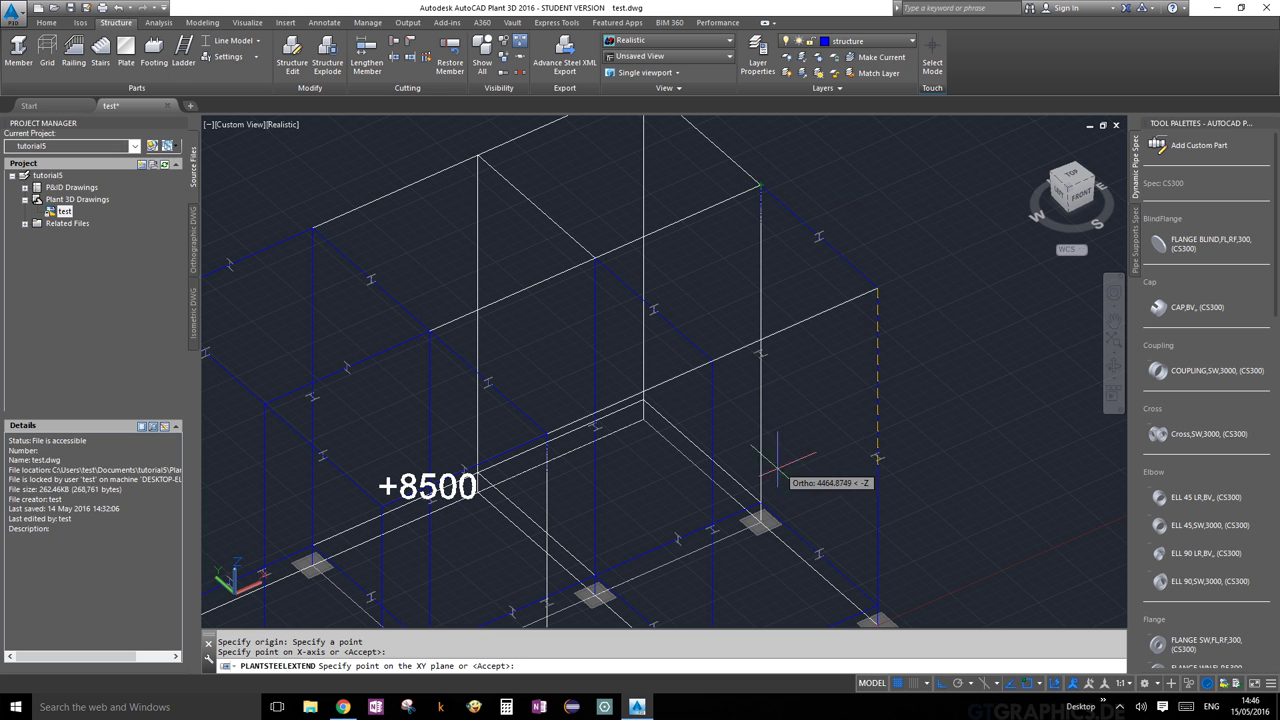
{"action": "left_click", "coordinate": [760, 521]}
Extend the chosen beam to that boundary plane and end the command
{"action": "scroll", "coordinate": [489, 380], "scroll_direction": "down", "scroll_amount": 5}
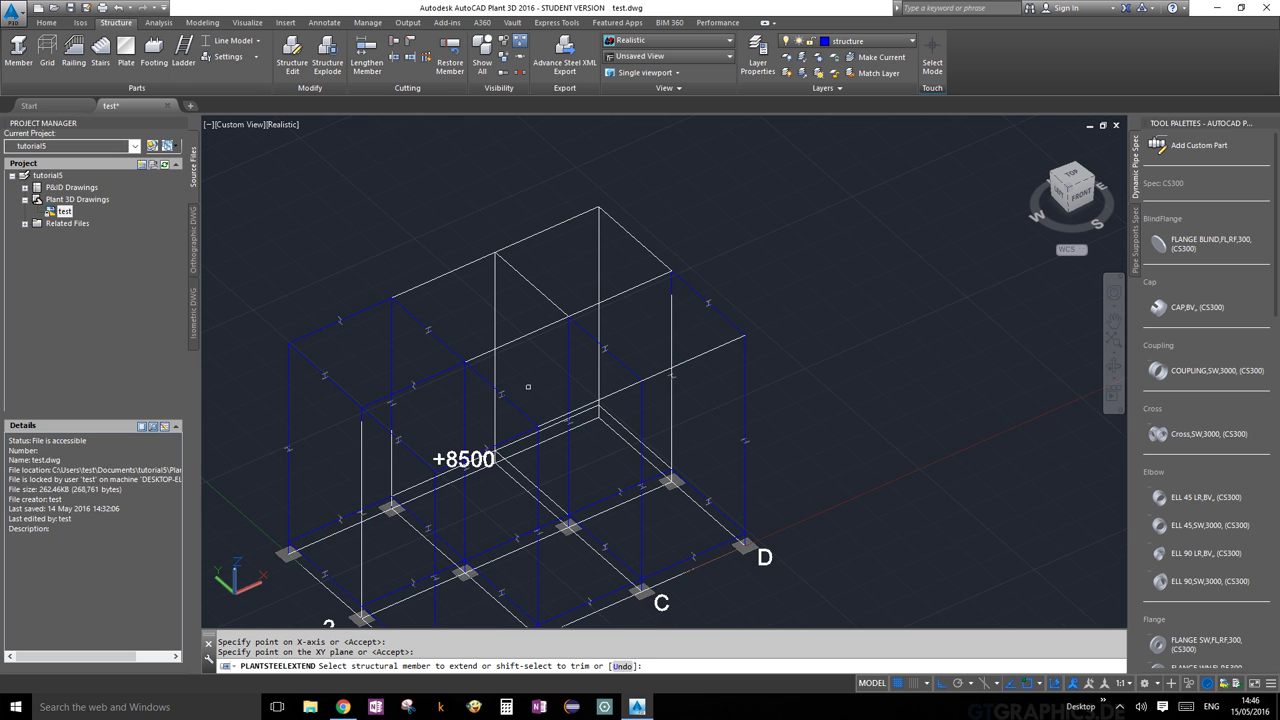
{"action": "scroll", "coordinate": [648, 316], "scroll_direction": "up", "scroll_amount": 5}
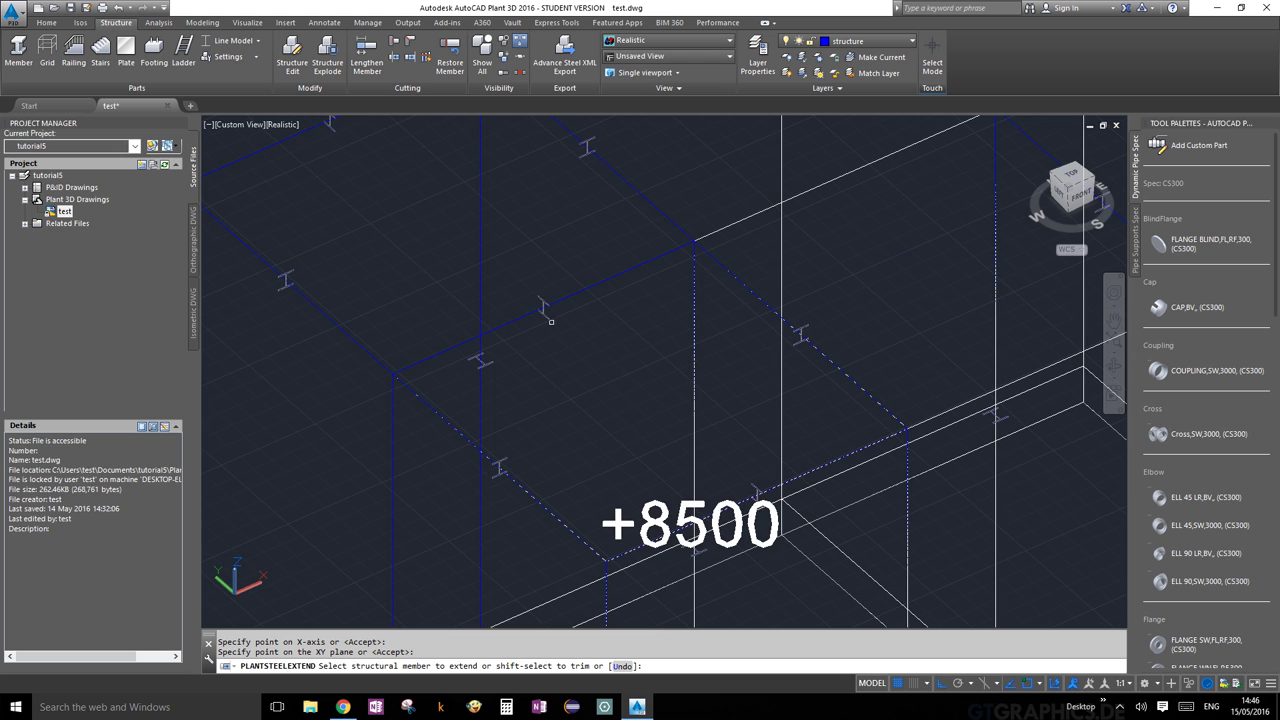
{"action": "scroll", "coordinate": [551, 321], "scroll_direction": "up", "scroll_amount": 2}
{"action": "left_click", "coordinate": [540, 302]}
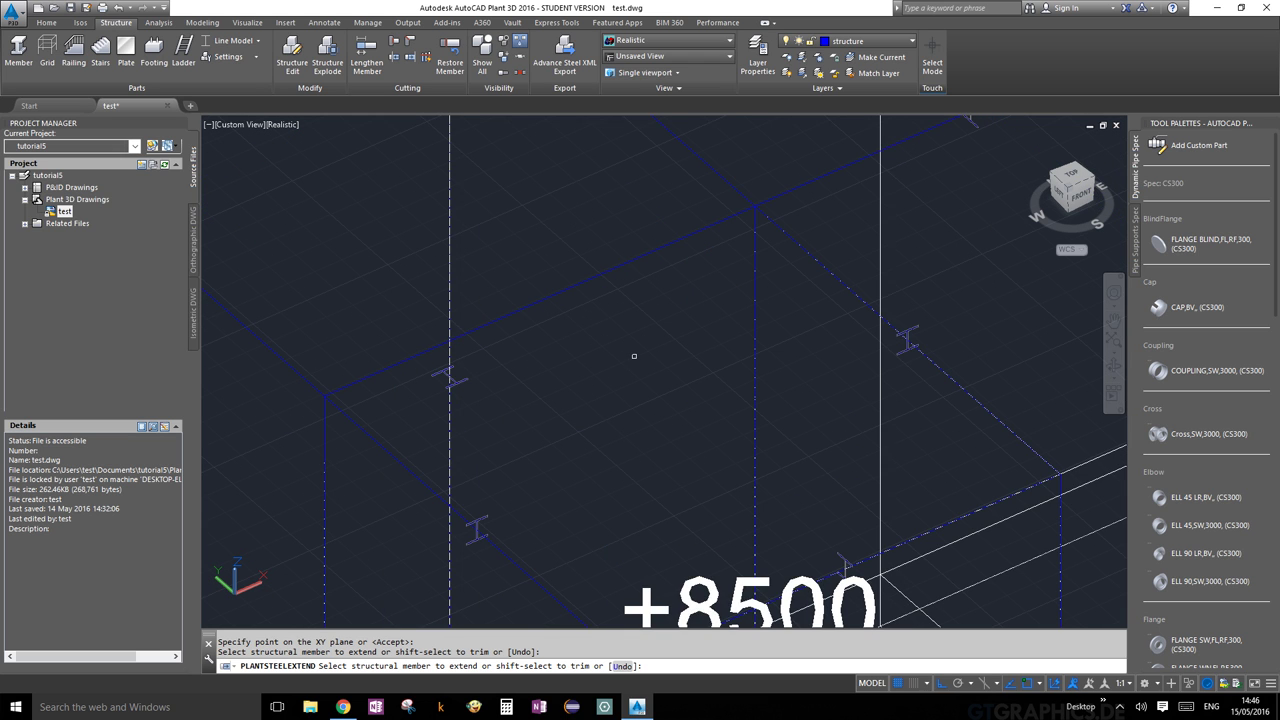
{"action": "scroll", "coordinate": [661, 365], "scroll_direction": "down", "scroll_amount": 4}
{"action": "key", "text": "Escape"}
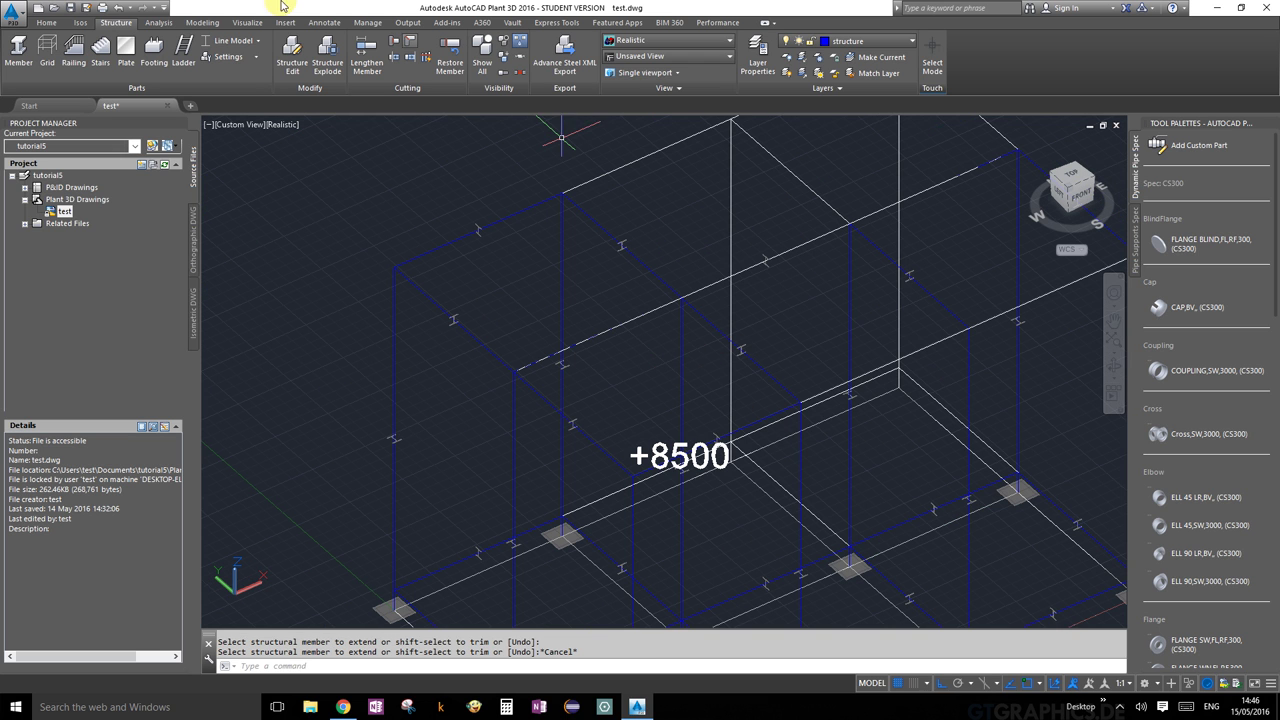
Switch back to Shape Model and bring footings C and D and the +8500 joint into view
{"action": "left_click", "coordinate": [240, 40]}
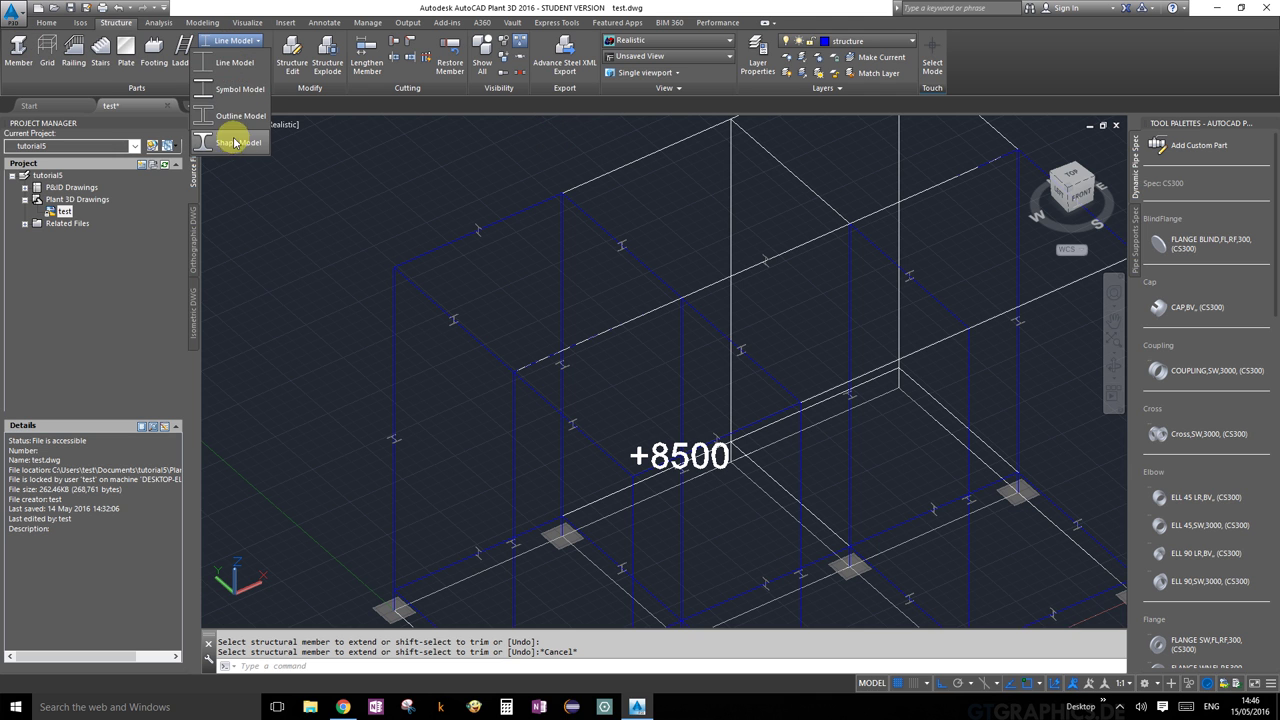
{"action": "left_click", "coordinate": [232, 140]}
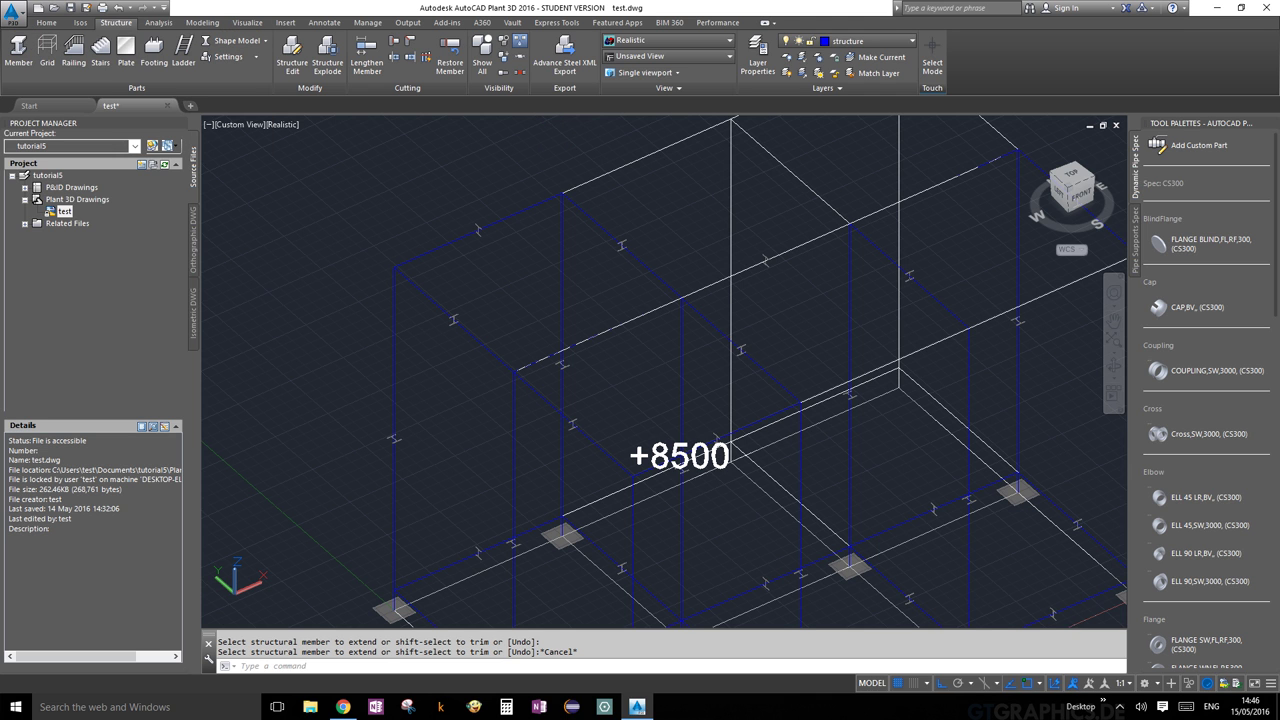
{"action": "scroll", "coordinate": [790, 268], "scroll_direction": "up", "scroll_amount": 3}
{"action": "scroll", "coordinate": [828, 271], "scroll_direction": "down", "scroll_amount": 5}
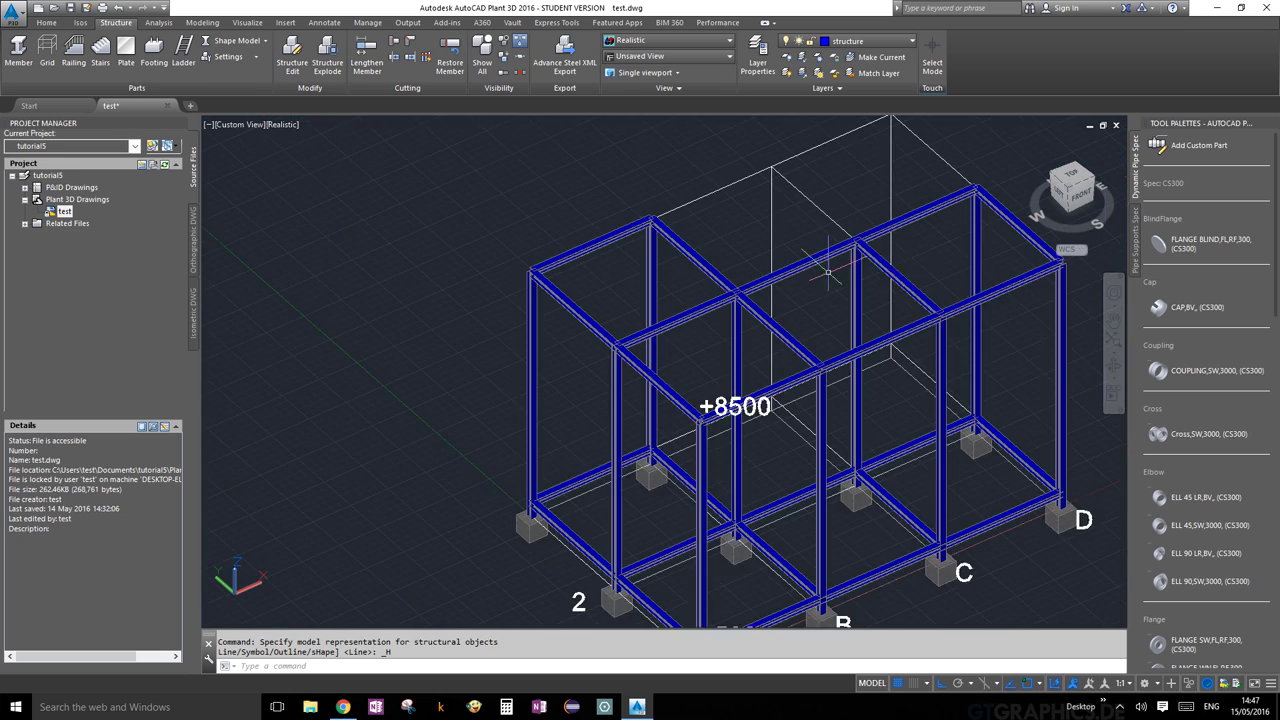
{"action": "scroll", "coordinate": [828, 271], "scroll_direction": "up", "scroll_amount": 5}
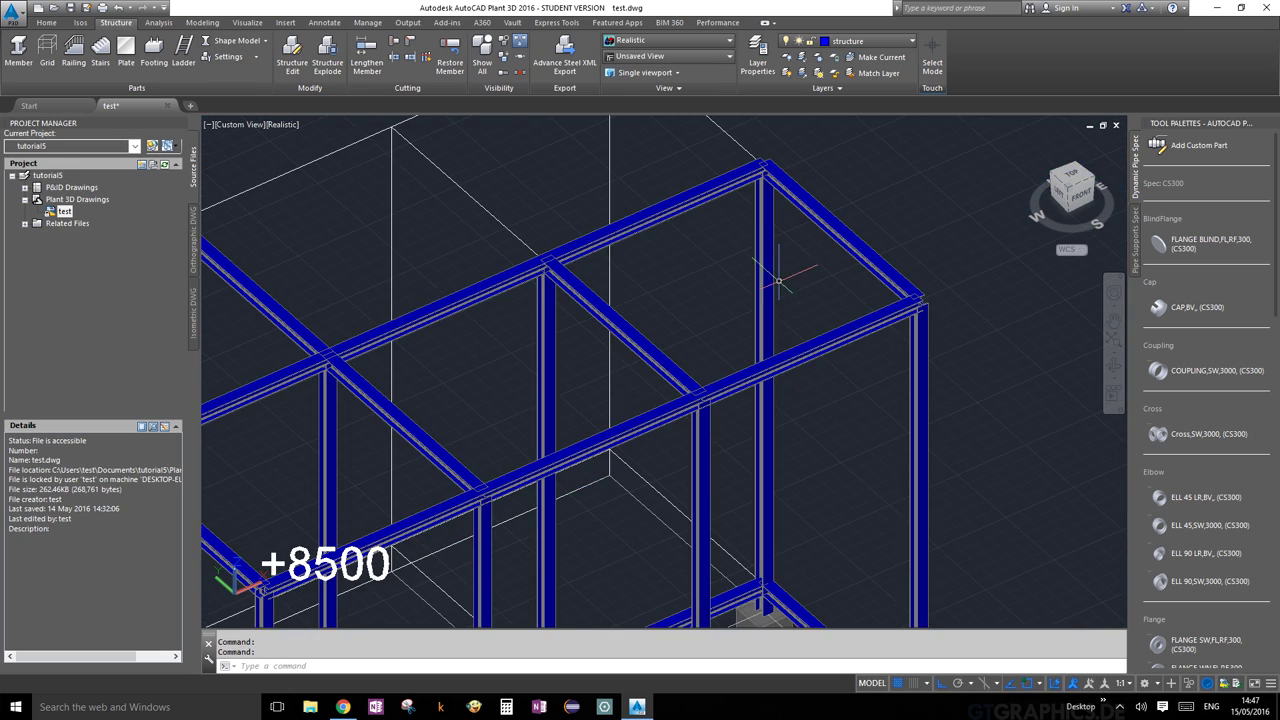
{"action": "scroll", "coordinate": [778, 281], "scroll_direction": "down", "scroll_amount": 5}
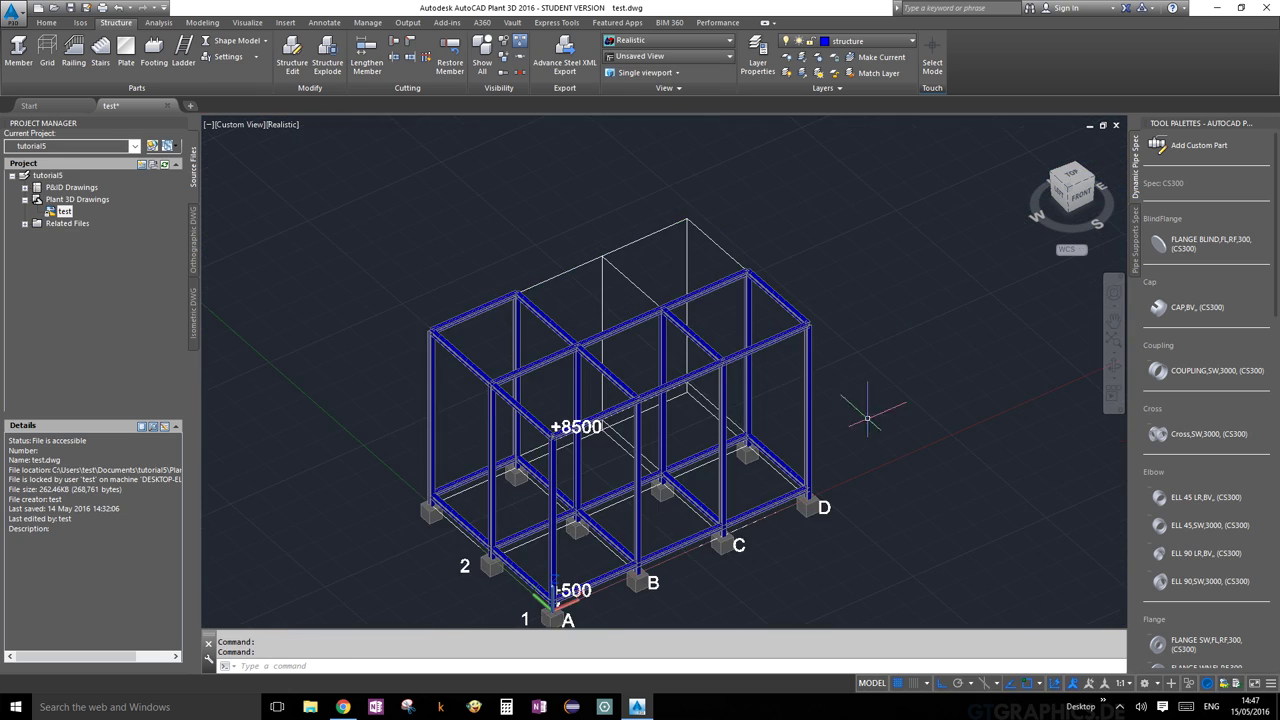
{"action": "scroll", "coordinate": [804, 396], "scroll_direction": "up", "scroll_amount": 3}
{"action": "middle_click_drag", "start_coordinate": [934, 393], "coordinate": [954, 306]}
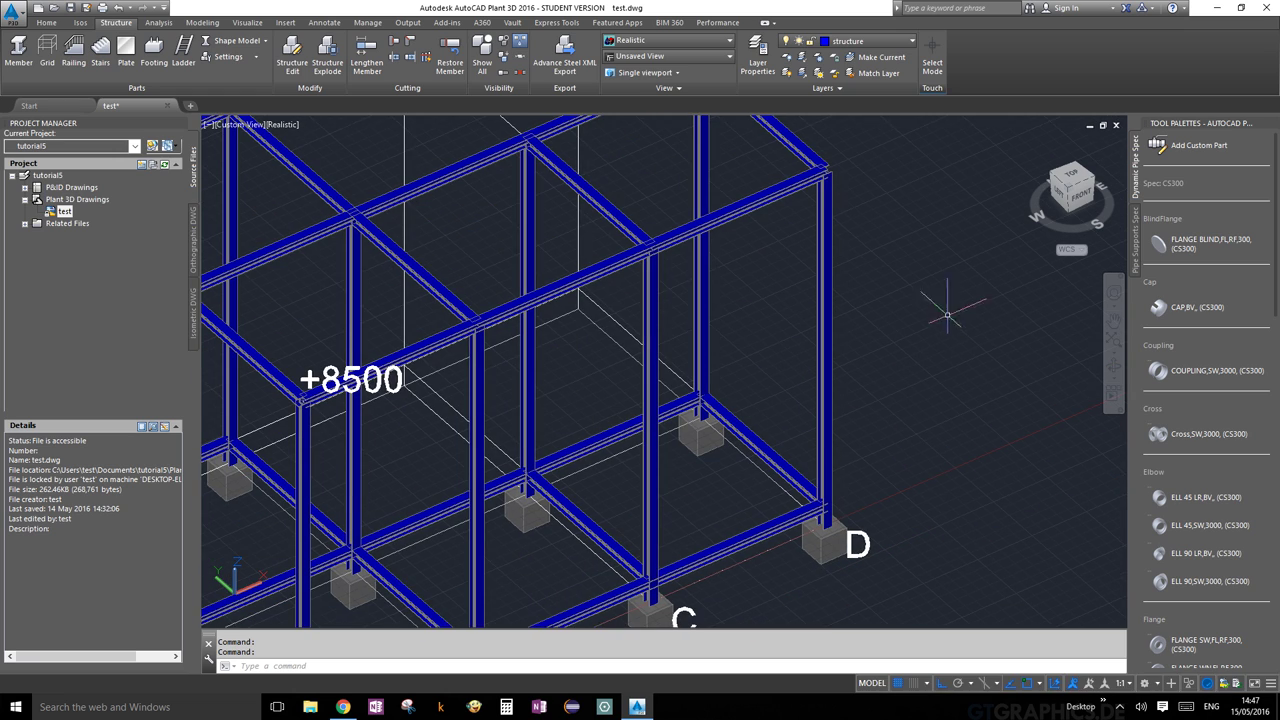
{"action": "middle_click_drag", "start_coordinate": [692, 388], "coordinate": [973, 395]}
{"action": "scroll", "coordinate": [758, 332], "scroll_direction": "up", "scroll_amount": 6}
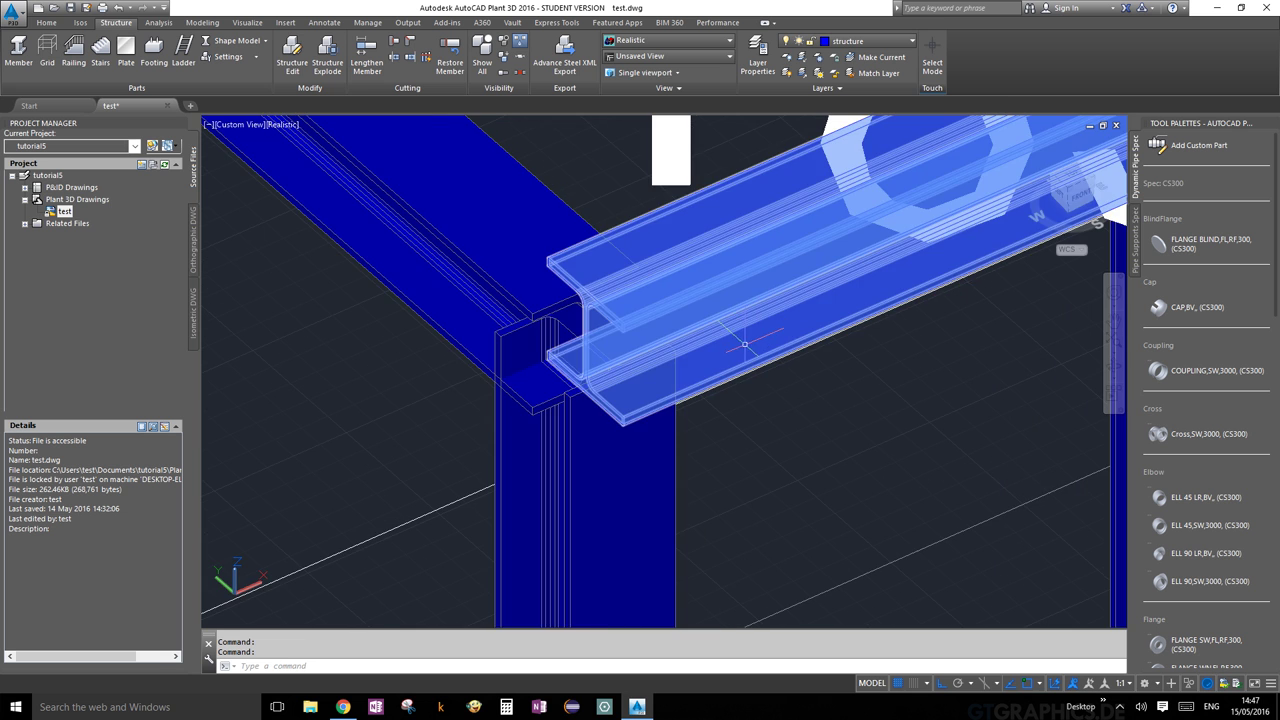
{"action": "scroll", "coordinate": [758, 332], "scroll_direction": "down", "scroll_amount": 3}
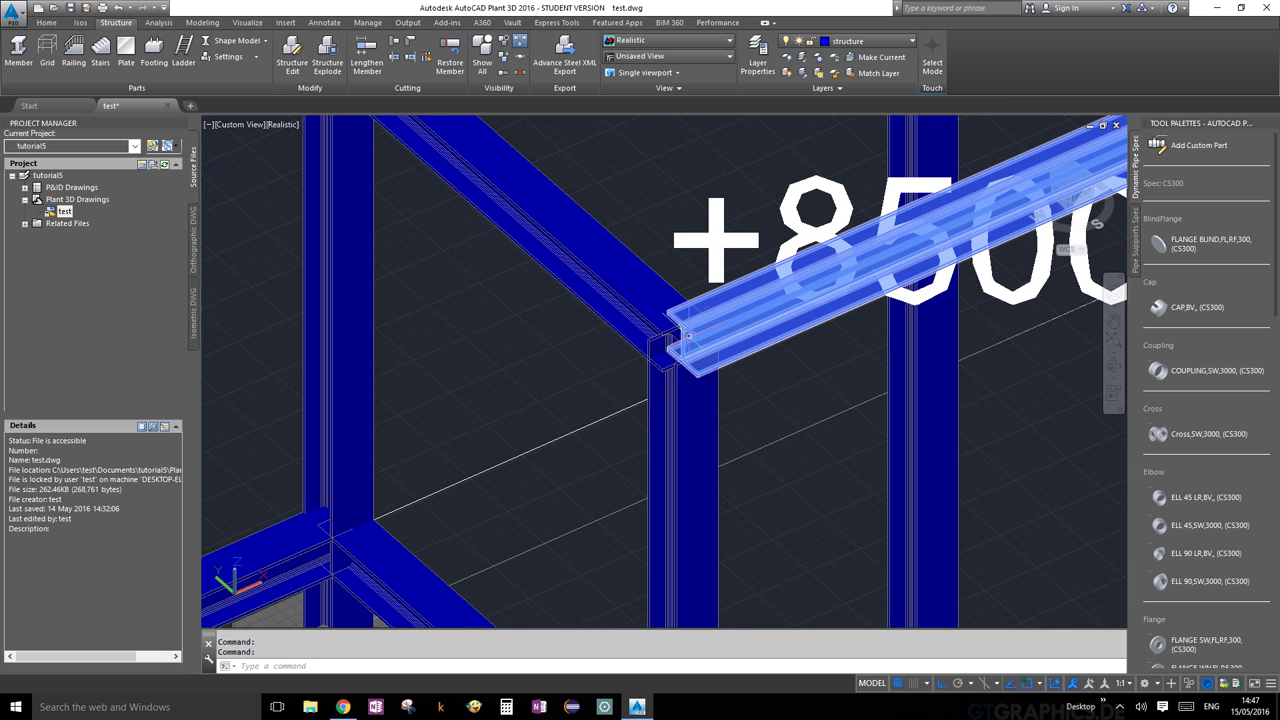
{"action": "scroll", "coordinate": [692, 360], "scroll_direction": "up", "scroll_amount": 3}
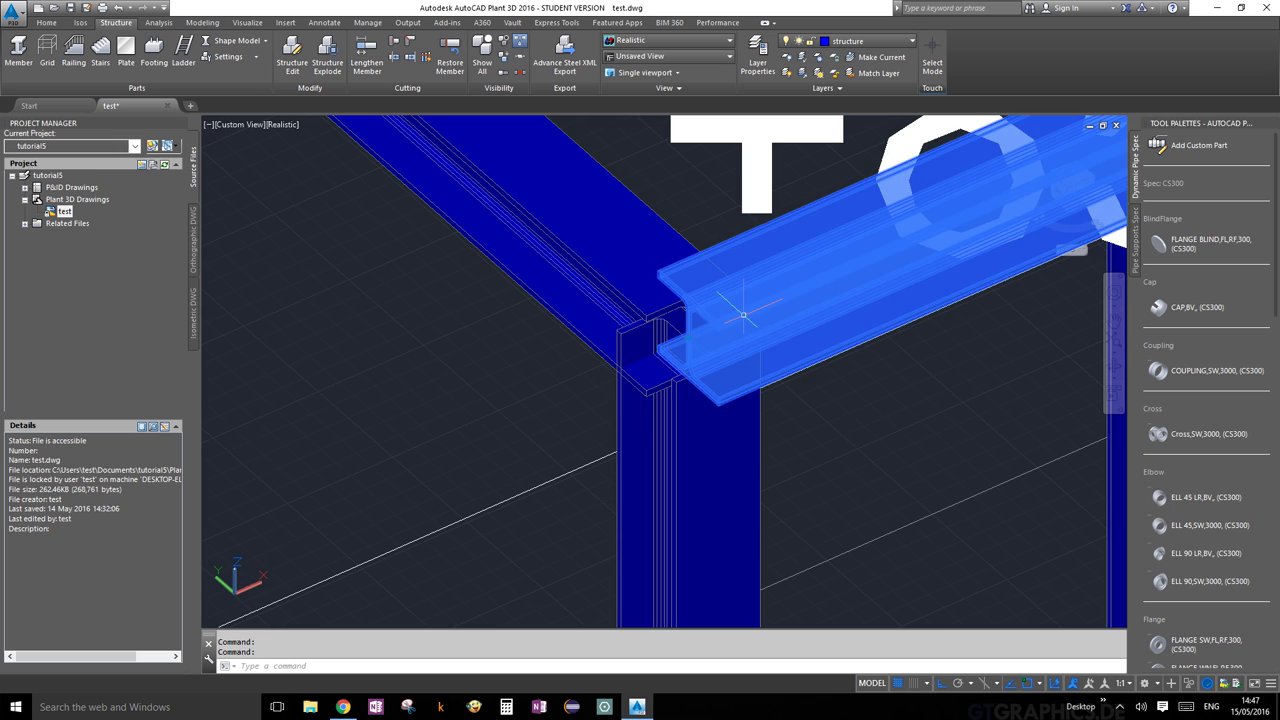
{"action": "scroll", "coordinate": [715, 341], "scroll_direction": "up", "scroll_amount": 2}
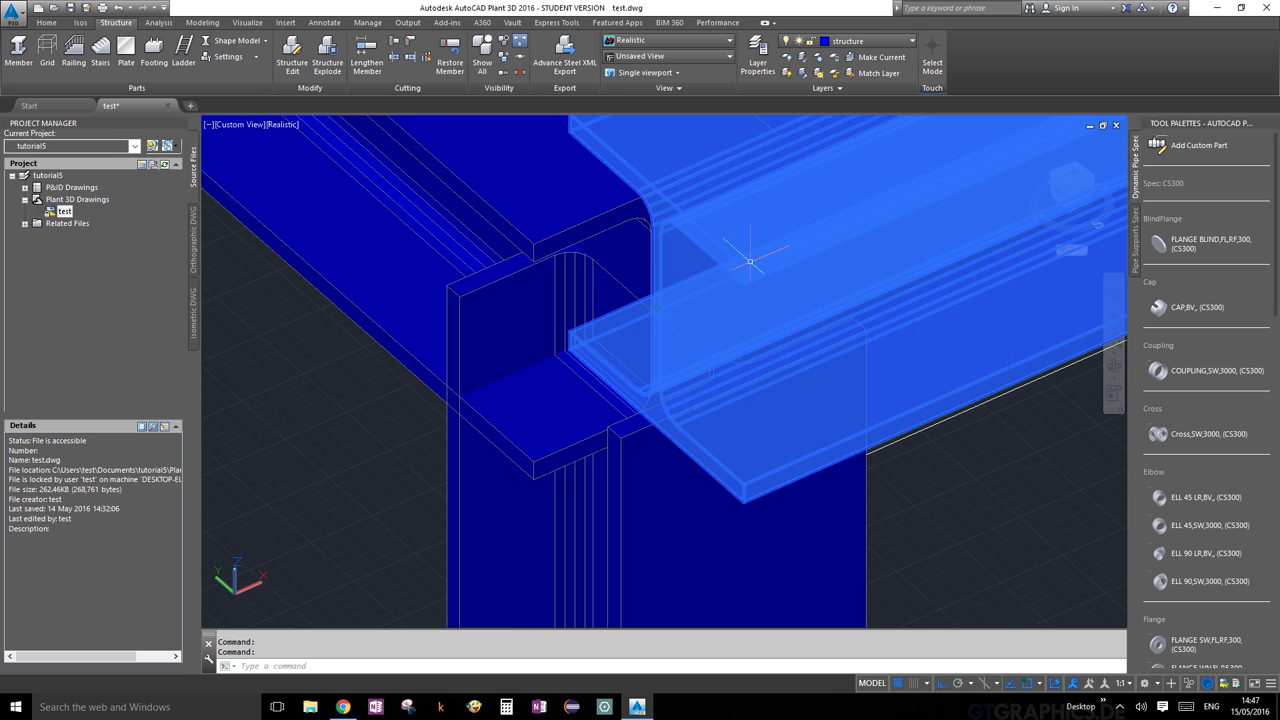
{"action": "scroll", "coordinate": [715, 341], "scroll_direction": "down", "scroll_amount": 4}
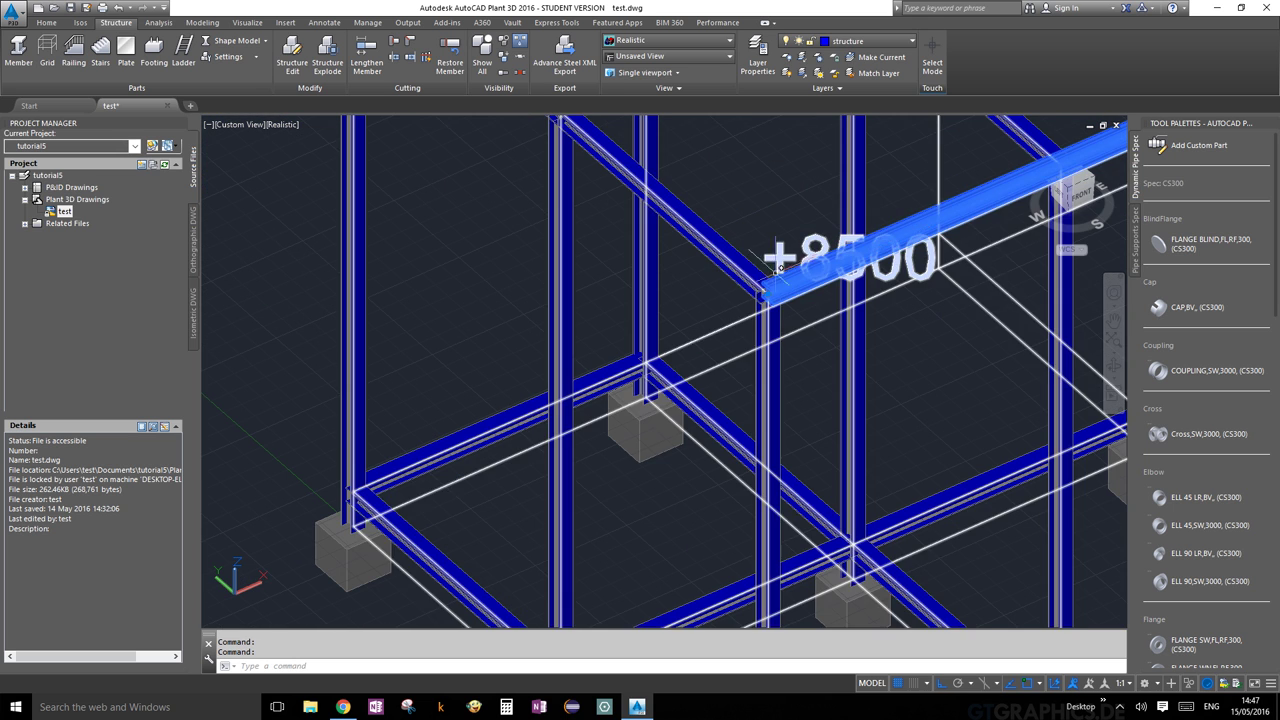
{"action": "scroll", "coordinate": [715, 341], "scroll_direction": "up", "scroll_amount": 2}
{"action": "scroll", "coordinate": [772, 323], "scroll_direction": "up", "scroll_amount": 4}
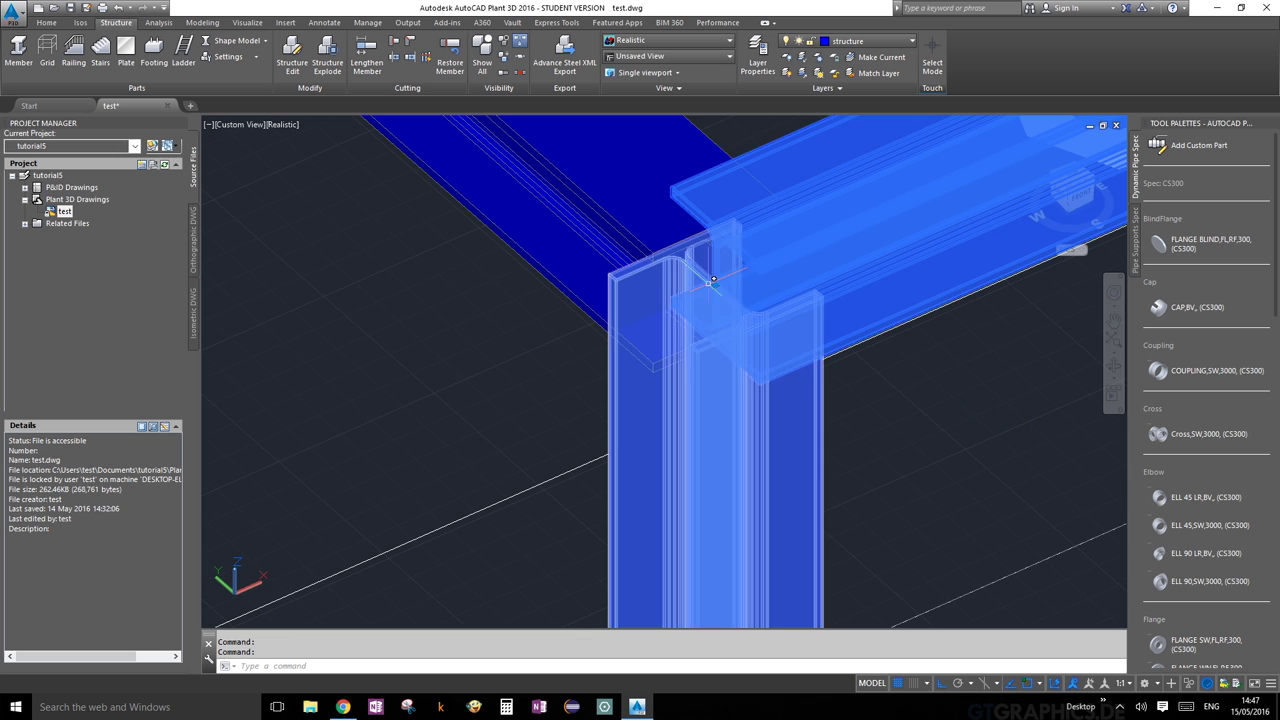
{"action": "scroll", "coordinate": [773, 330], "scroll_direction": "up", "scroll_amount": 3}
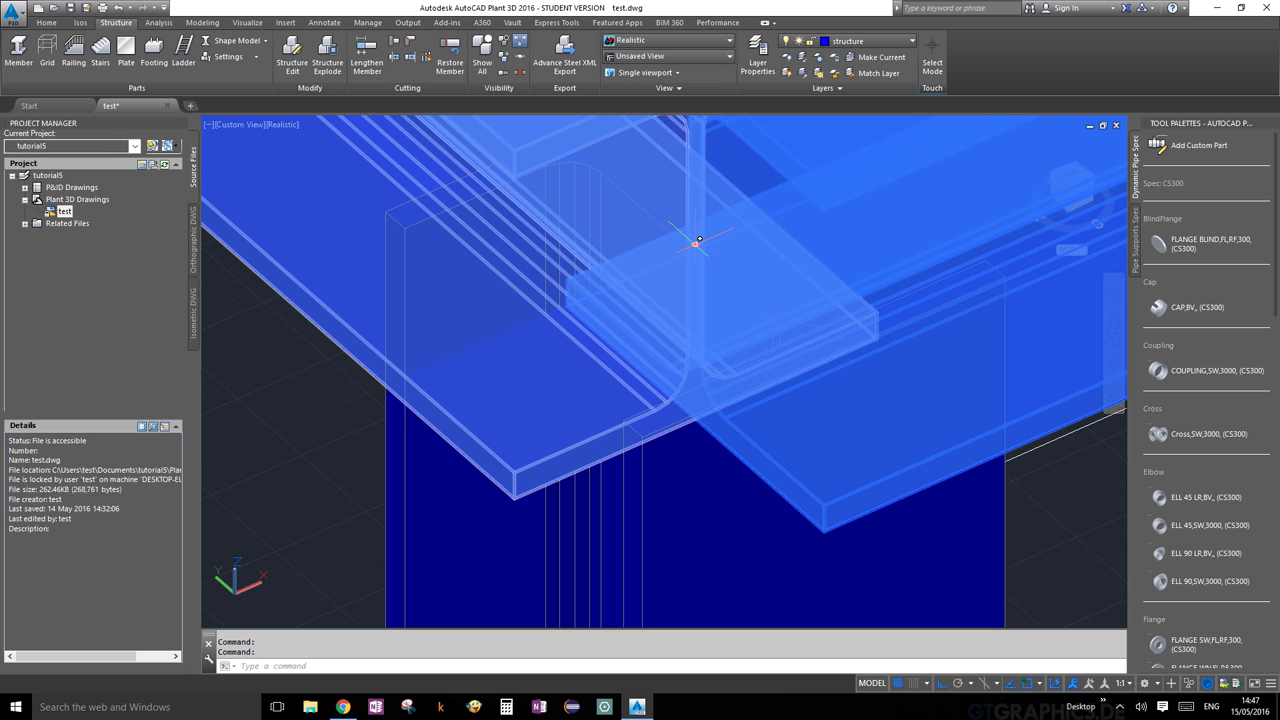
Stretch a top beam end so it snaps to the column's endpoint at the corner
{"action": "left_click", "coordinate": [695, 243]}
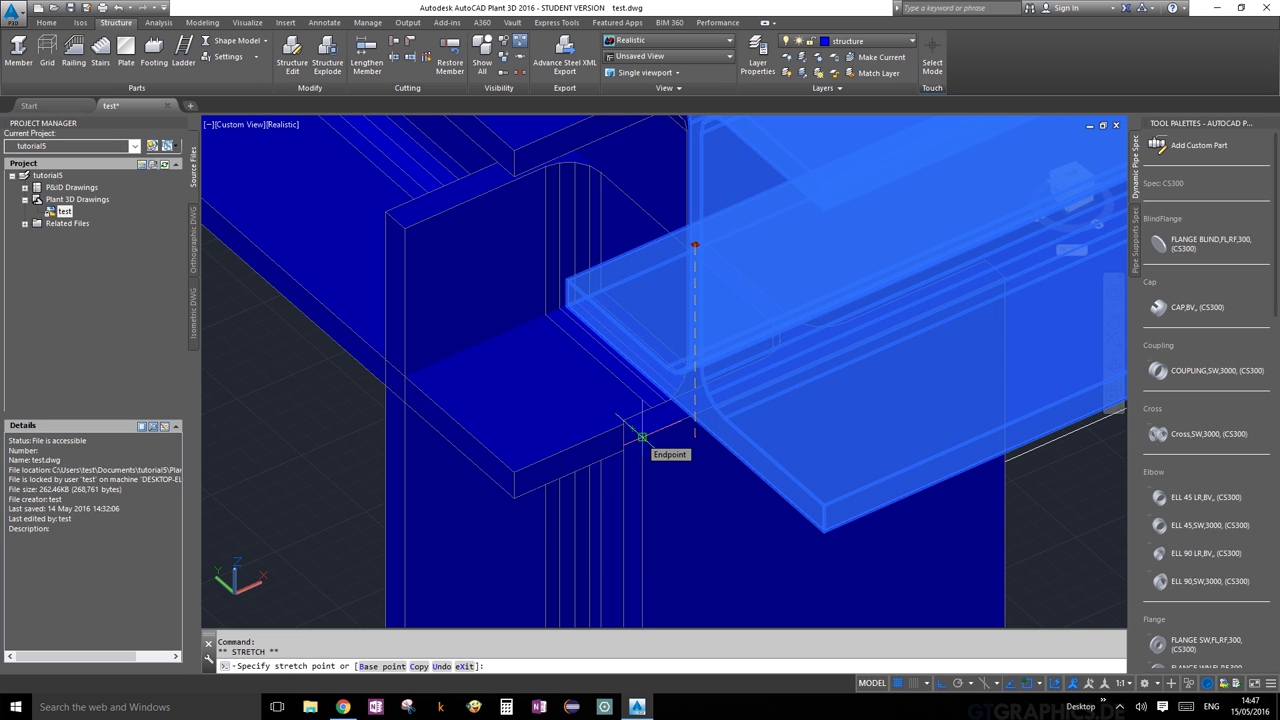
{"action": "left_click", "coordinate": [642, 437]}
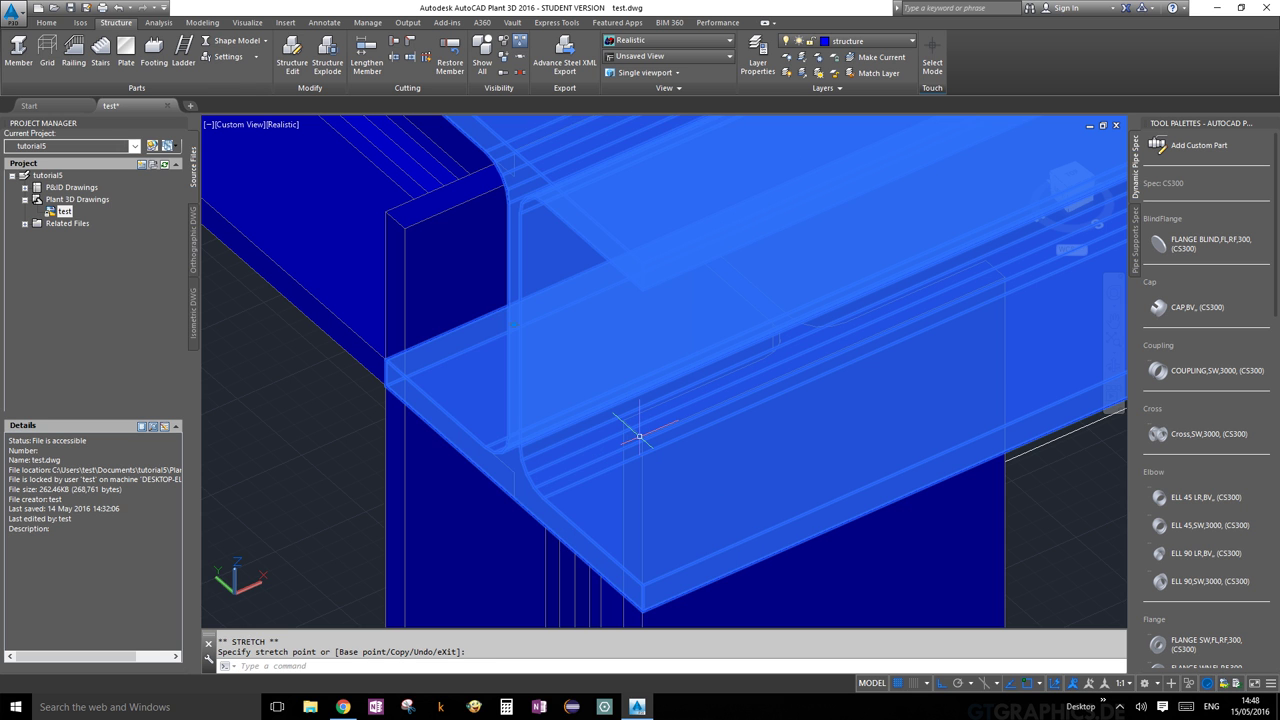
{"action": "scroll", "coordinate": [643, 437], "scroll_direction": "down", "scroll_amount": 5}
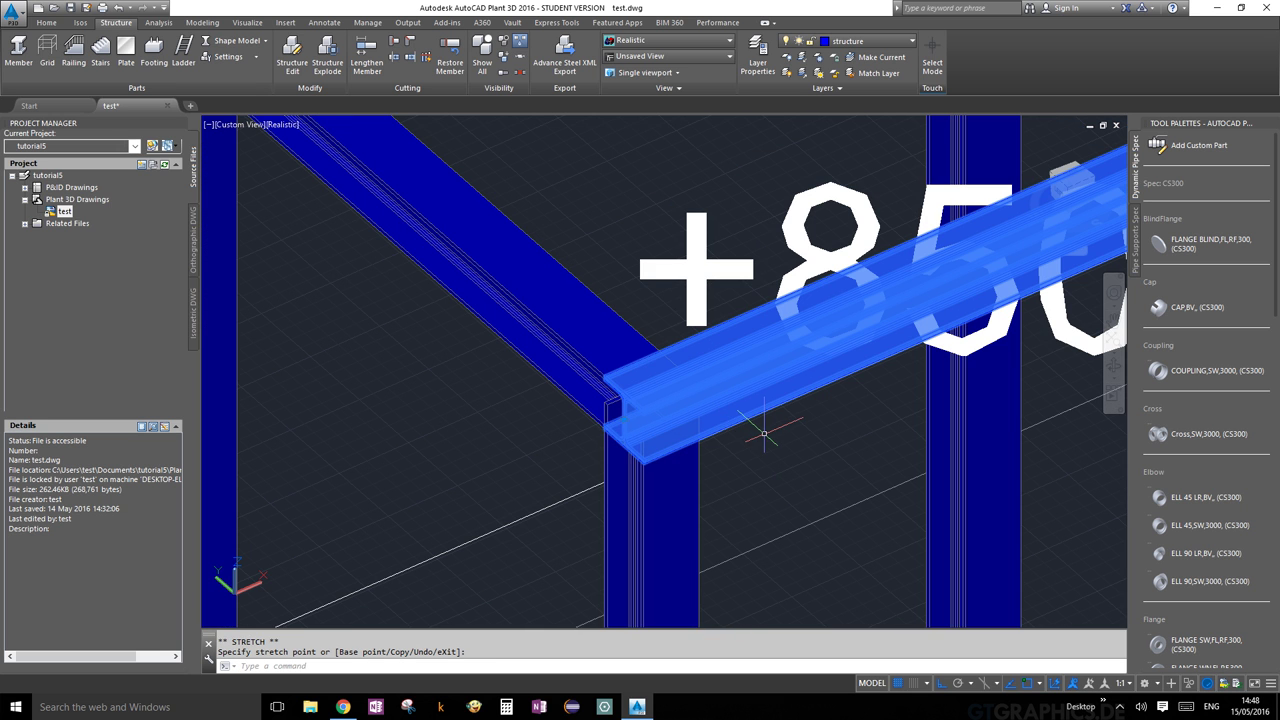
{"action": "key", "text": "Escape"}
{"action": "scroll", "coordinate": [660, 434], "scroll_direction": "up", "scroll_amount": 5}
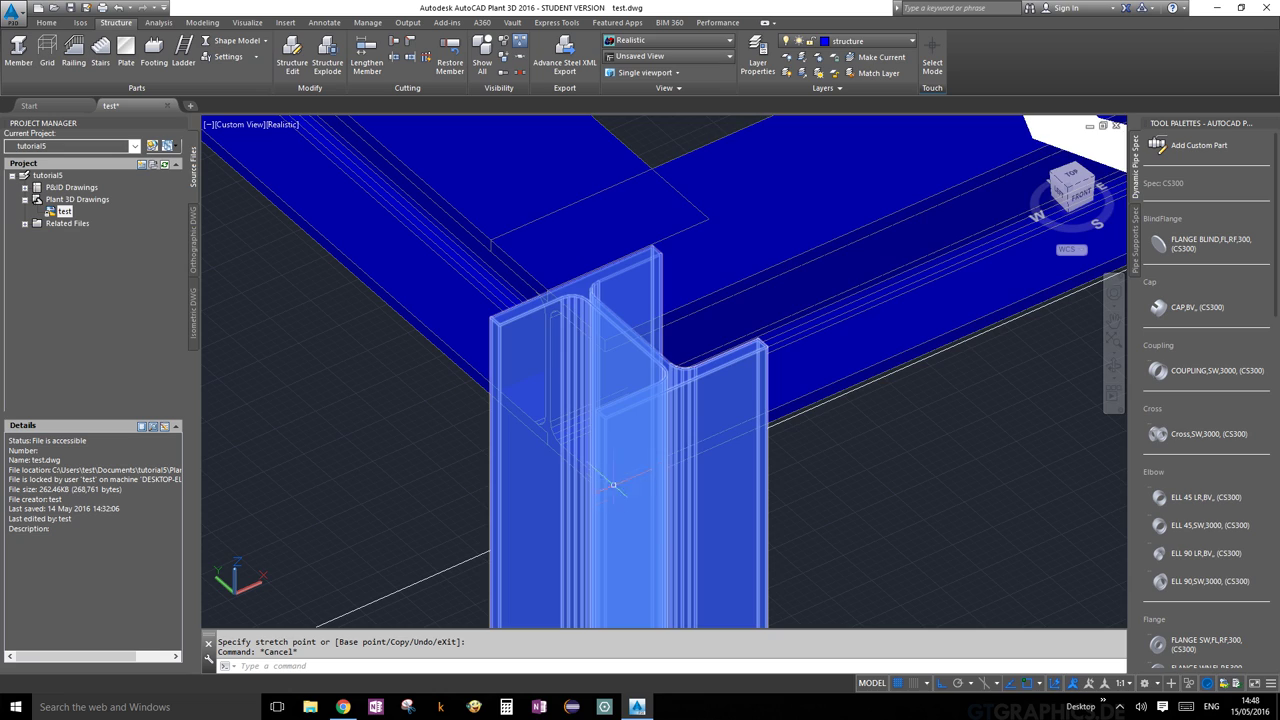
{"action": "scroll", "coordinate": [882, 455], "scroll_direction": "down", "scroll_amount": 6}
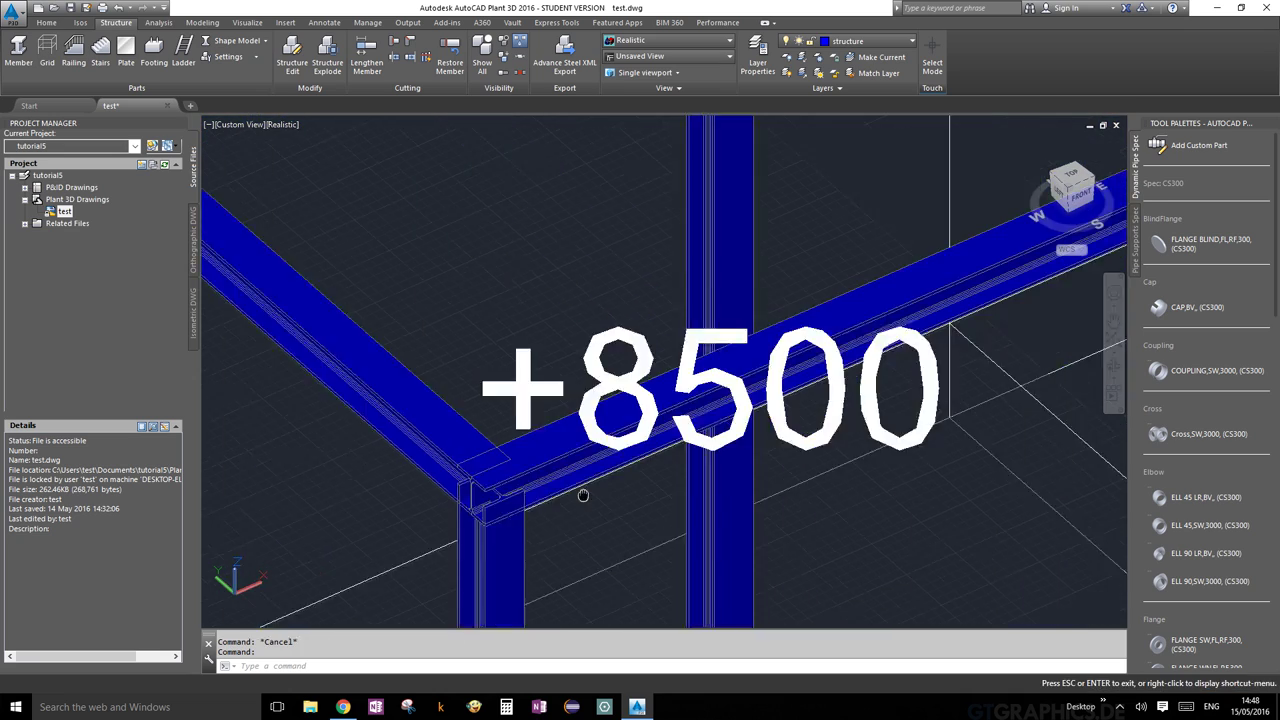
{"action": "scroll", "coordinate": [606, 406], "scroll_direction": "up", "scroll_amount": 8}
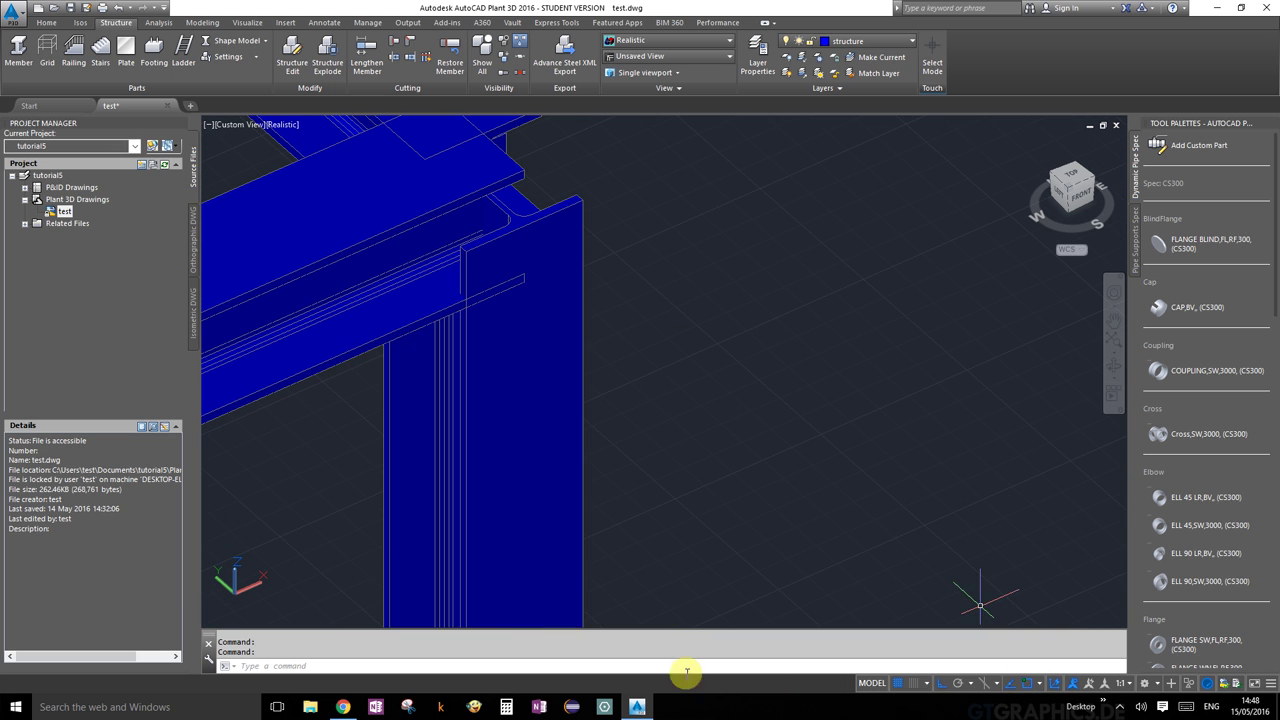
Stretch another top beam end to the next column corner
{"action": "middle_click_drag", "start_coordinate": [577, 240], "coordinate": [778, 248]}
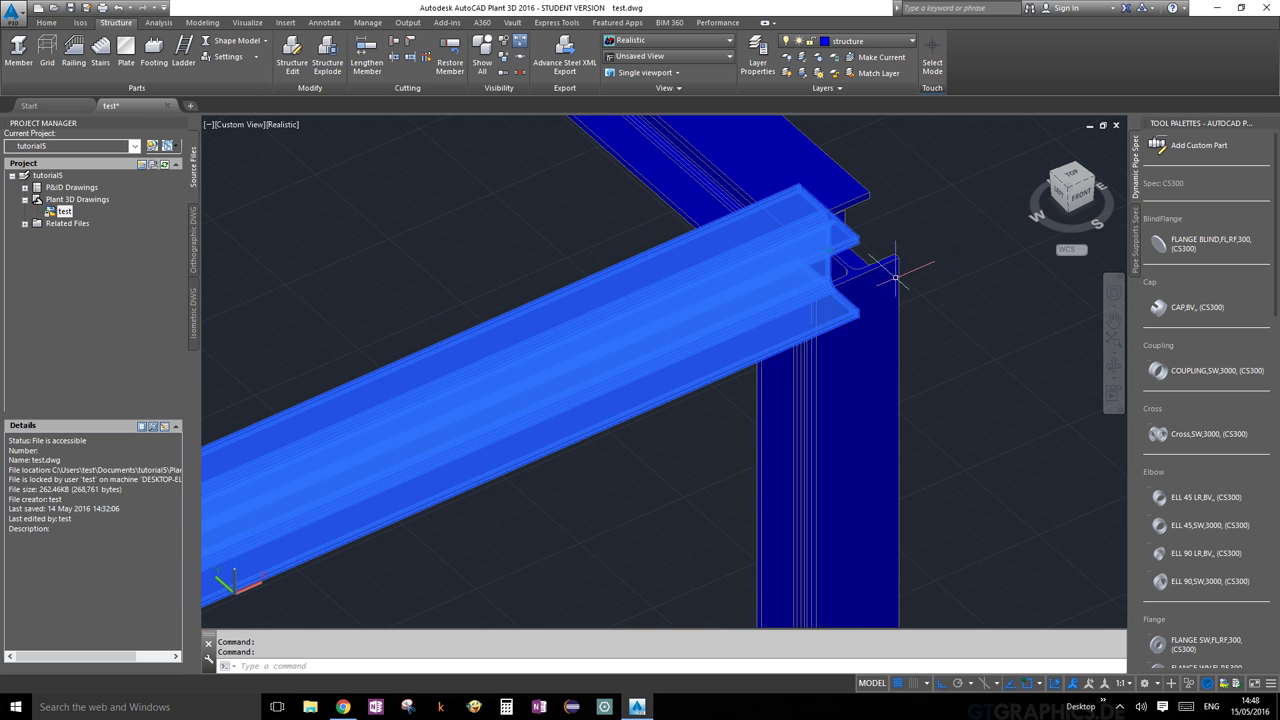
{"action": "scroll", "coordinate": [843, 240], "scroll_direction": "up", "scroll_amount": 2}
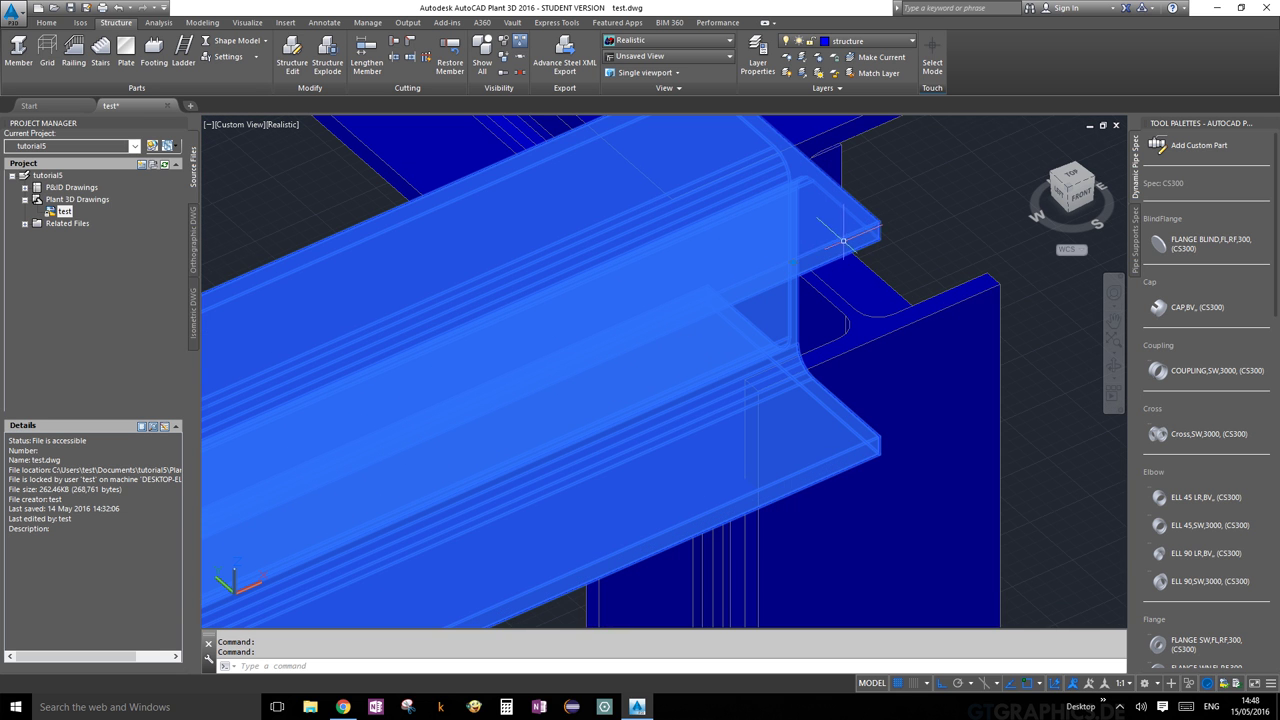
{"action": "left_click", "coordinate": [792, 262]}
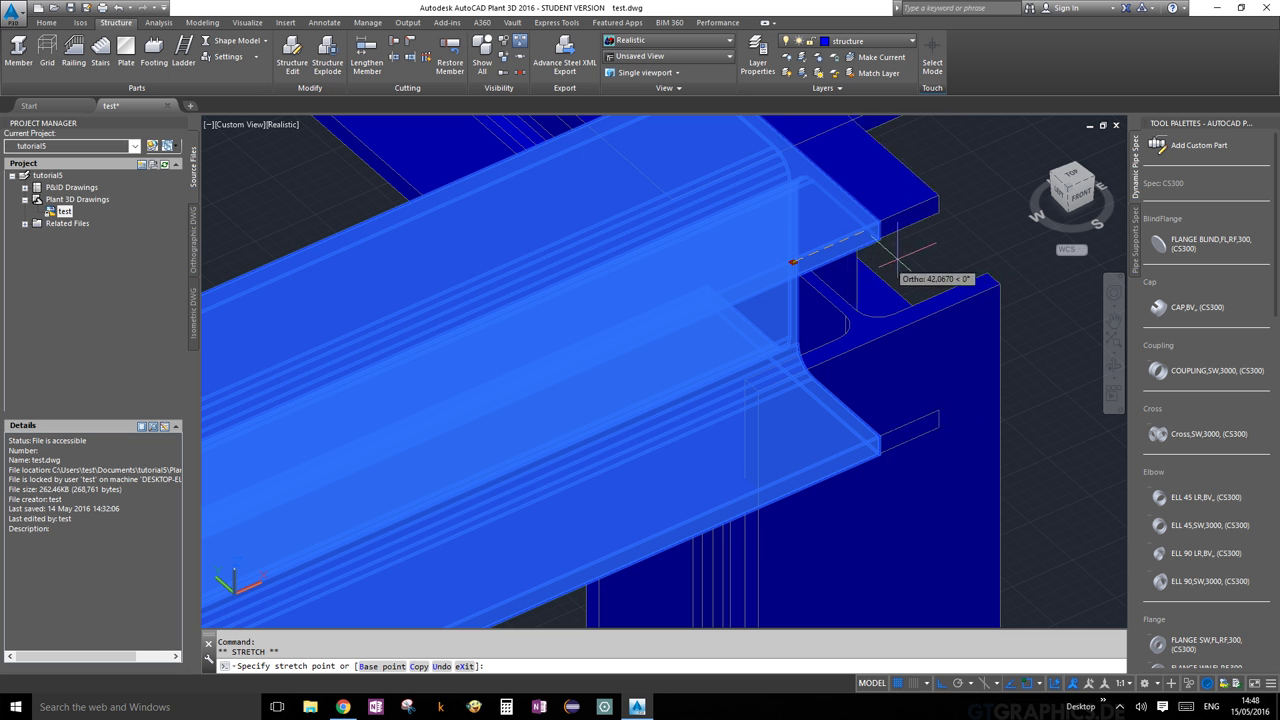
{"action": "left_click", "coordinate": [985, 270]}
{"action": "scroll", "coordinate": [1040, 262], "scroll_direction": "down", "scroll_amount": 3}
{"action": "key", "text": "Escape"}
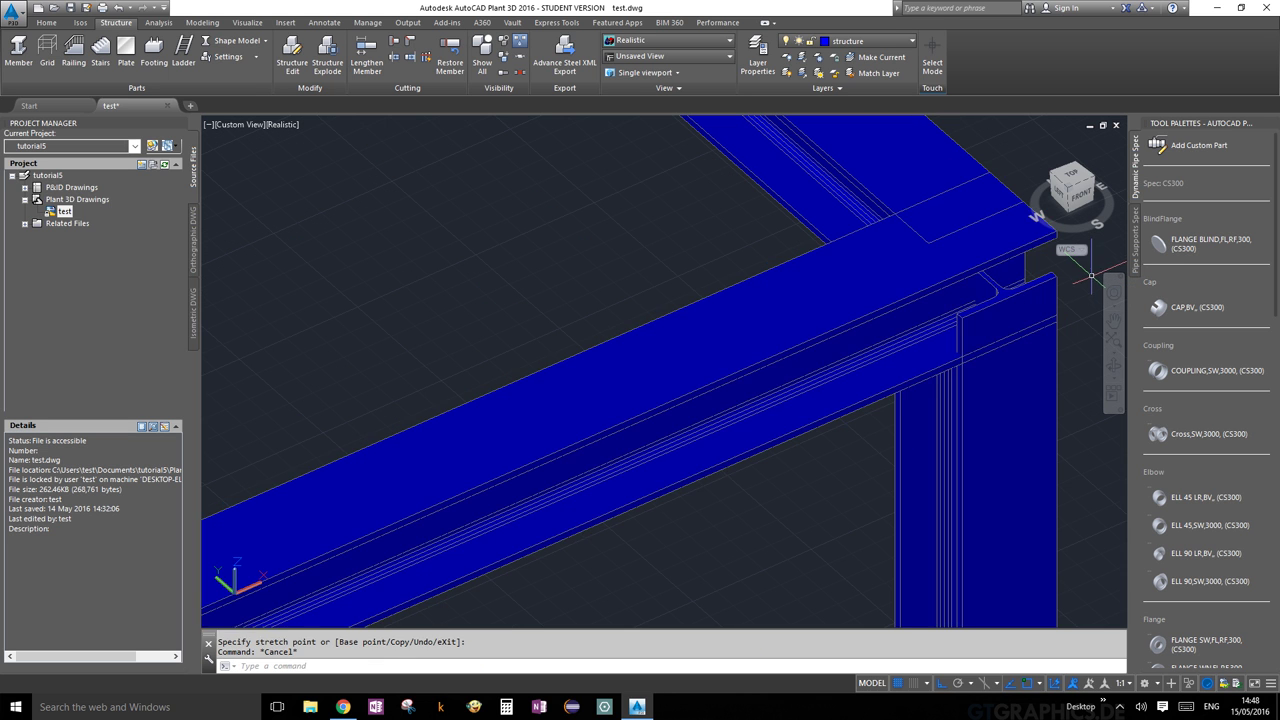
{"action": "scroll", "coordinate": [863, 223], "scroll_direction": "down", "scroll_amount": 5}
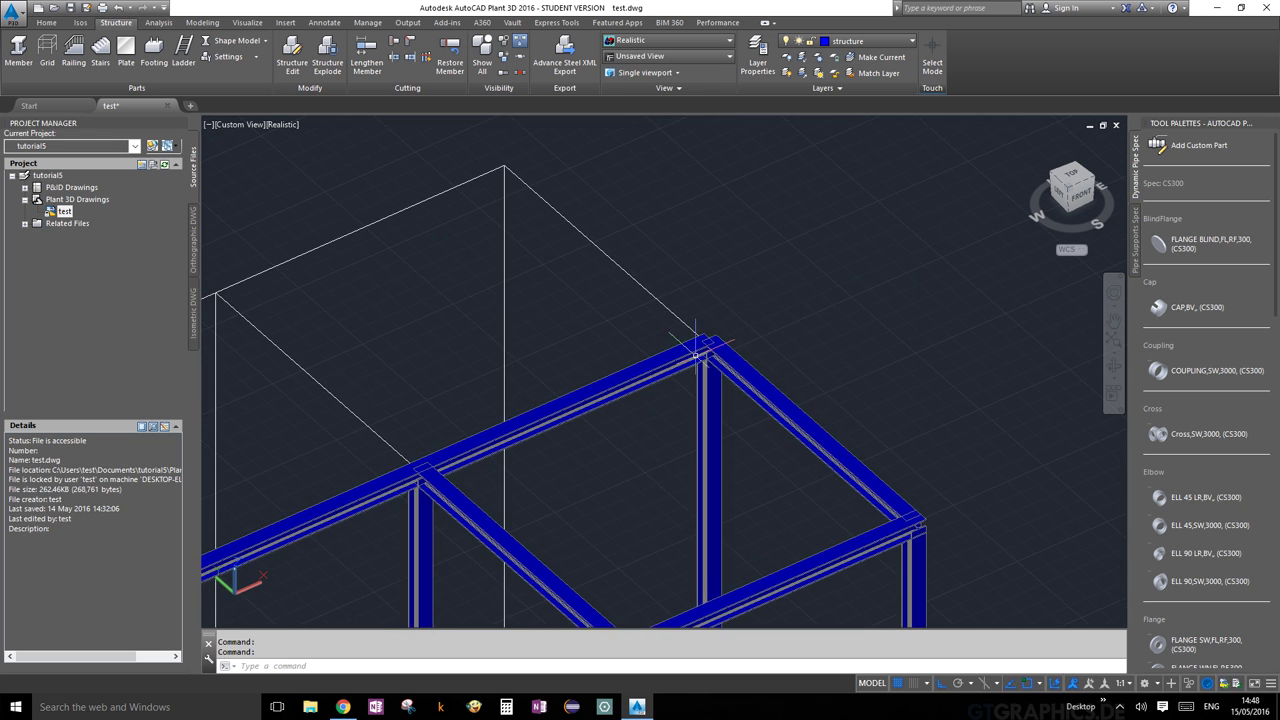
Stretch a beam end flush with the crossing beam's outer edge
{"action": "scroll", "coordinate": [696, 368], "scroll_direction": "up", "scroll_amount": 5}
{"action": "scroll", "coordinate": [730, 315], "scroll_direction": "up", "scroll_amount": 3}
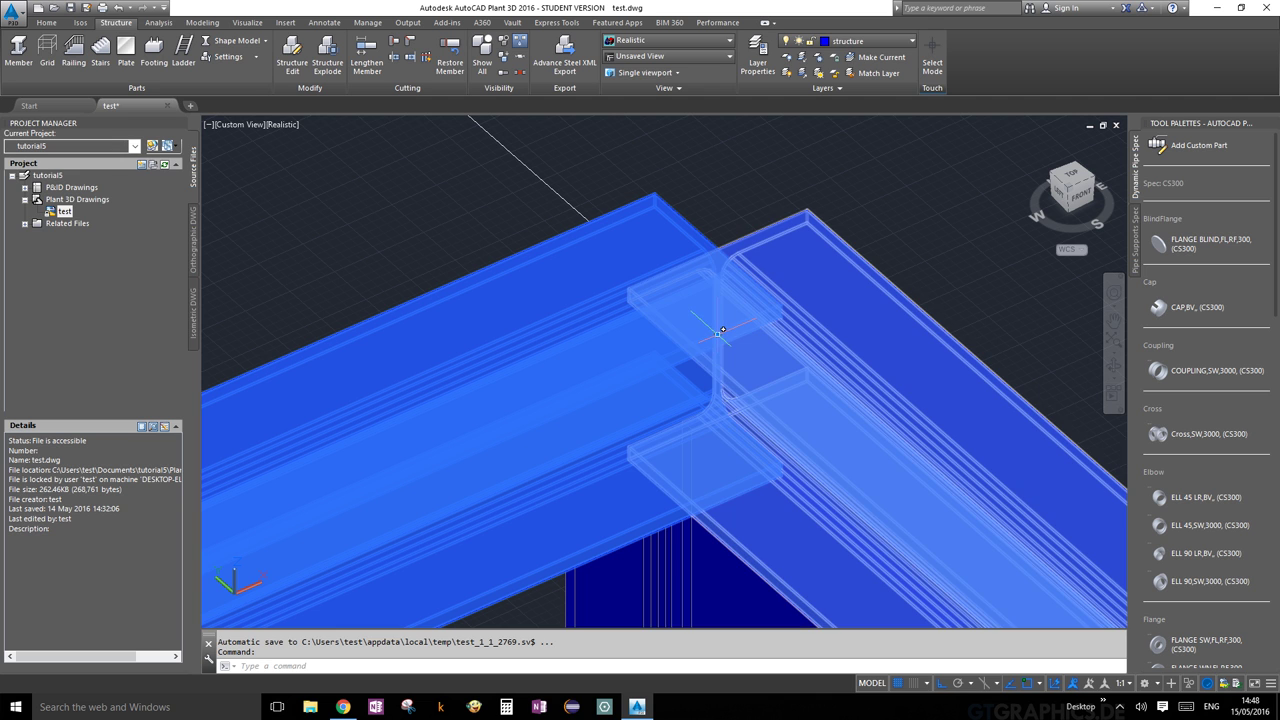
{"action": "left_click", "coordinate": [718, 332]}
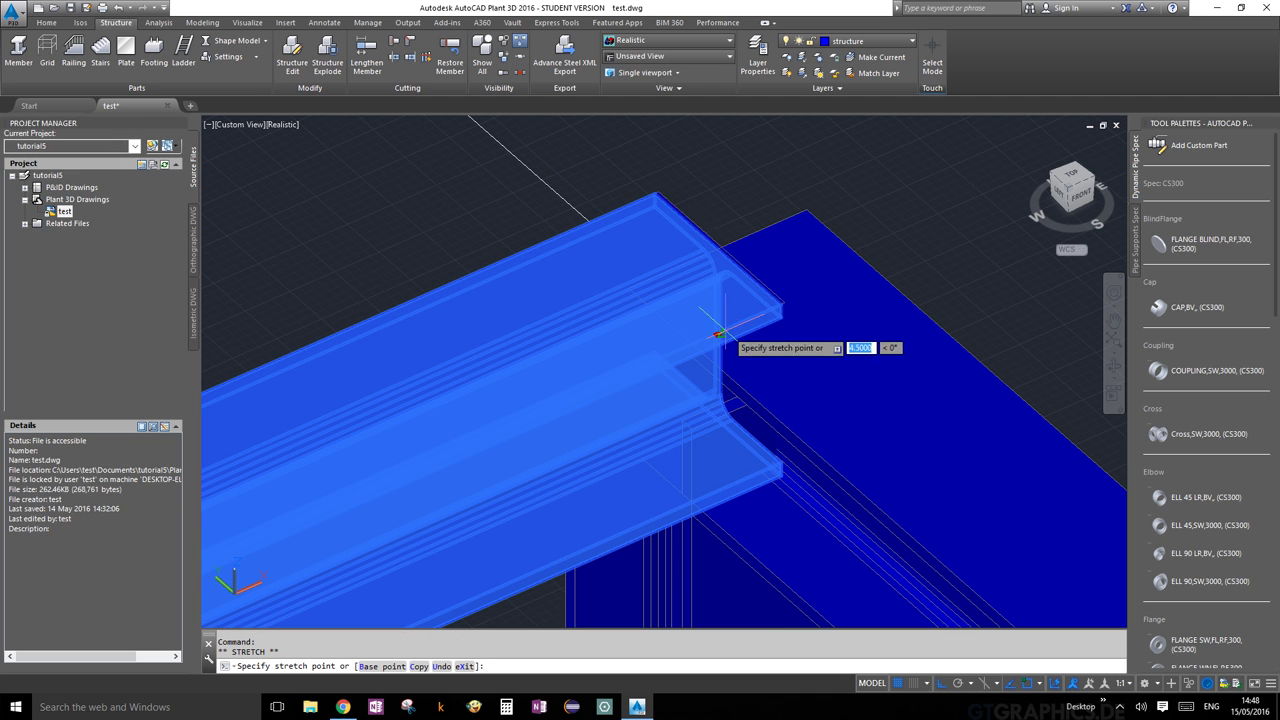
{"action": "left_click", "coordinate": [806, 208]}
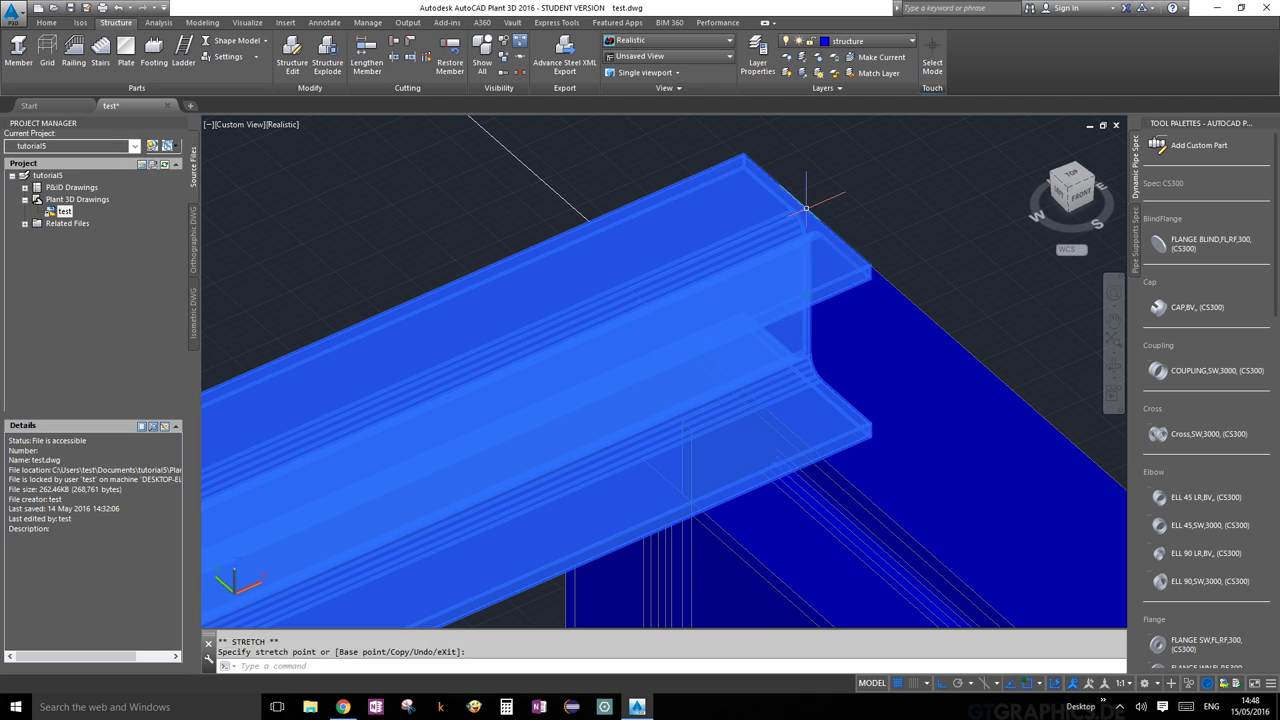
{"action": "scroll", "coordinate": [806, 208], "scroll_direction": "down", "scroll_amount": 4}
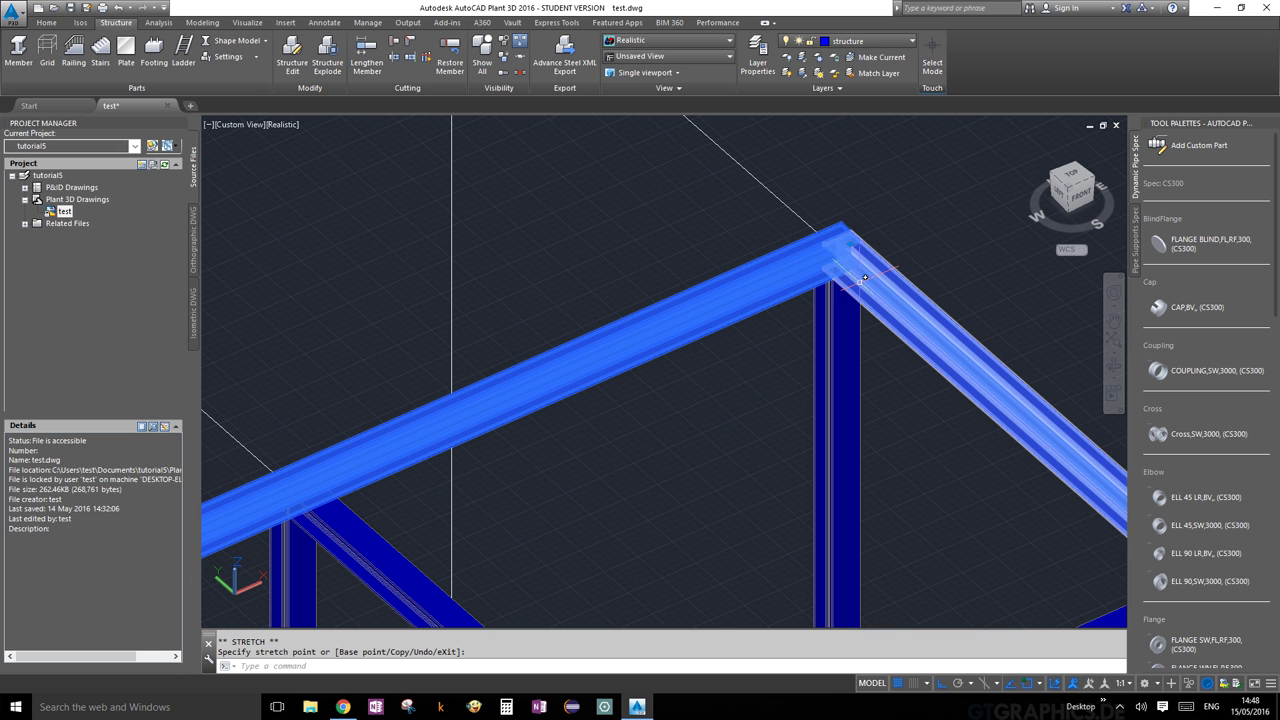
{"action": "key", "text": "Escape"}
{"action": "scroll", "coordinate": [864, 278], "scroll_direction": "down", "scroll_amount": 6}
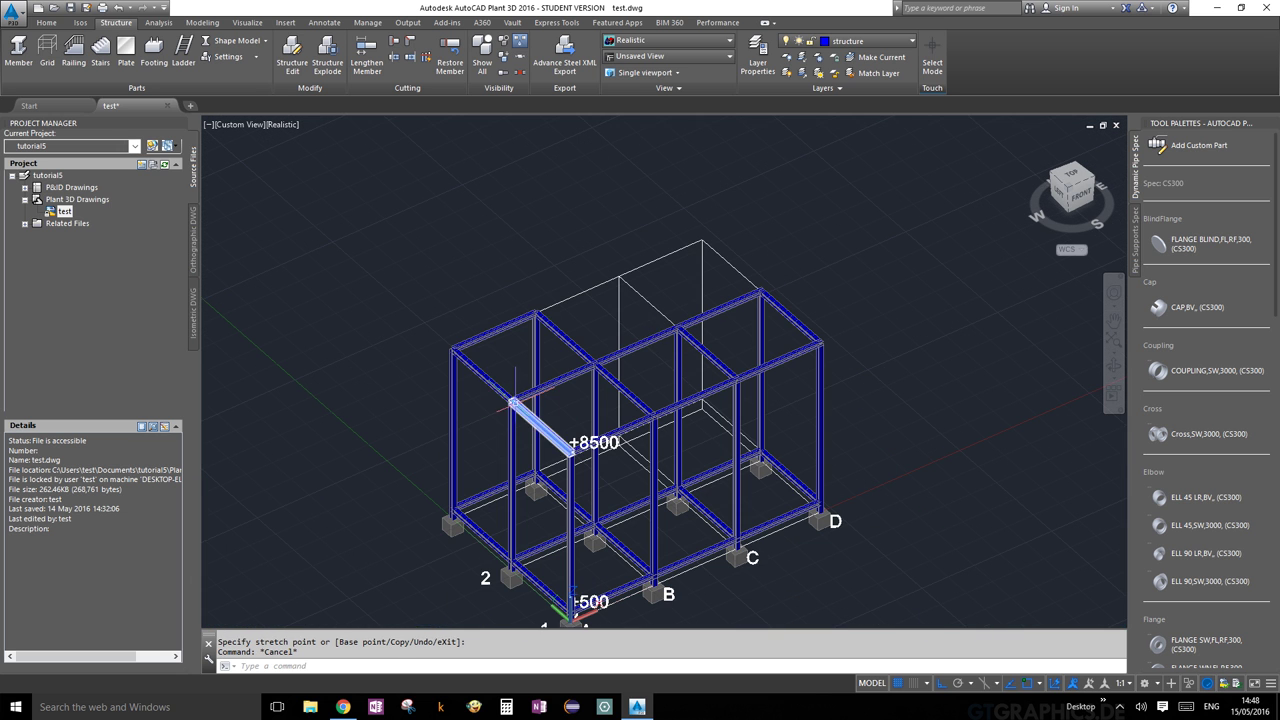
Grab another upper beam end, cancel that stretch, and zoom out to the wider frame
{"action": "middle_click_drag", "start_coordinate": [540, 410], "coordinate": [592, 360]}
{"action": "scroll", "coordinate": [610, 330], "scroll_direction": "up", "scroll_amount": 6}
{"action": "scroll", "coordinate": [651, 271], "scroll_direction": "up", "scroll_amount": 3}
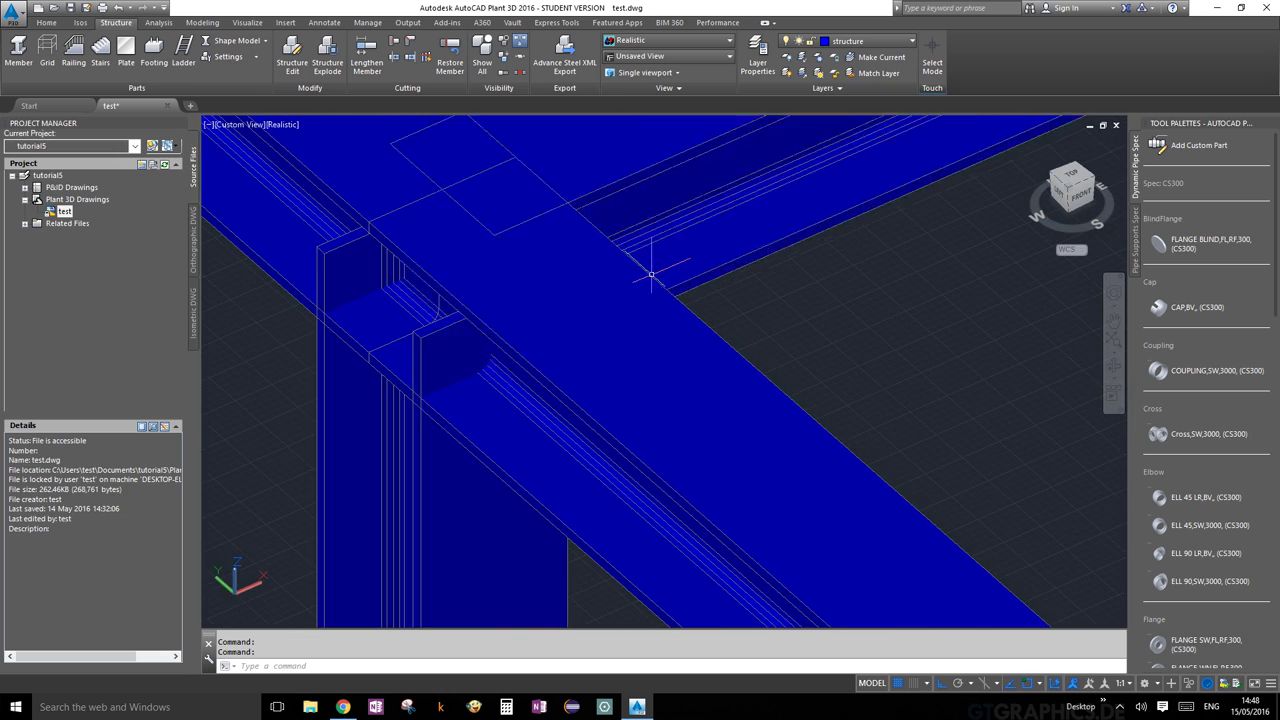
{"action": "scroll", "coordinate": [689, 180], "scroll_direction": "down", "scroll_amount": 4}
{"action": "scroll", "coordinate": [689, 180], "scroll_direction": "up", "scroll_amount": 6}
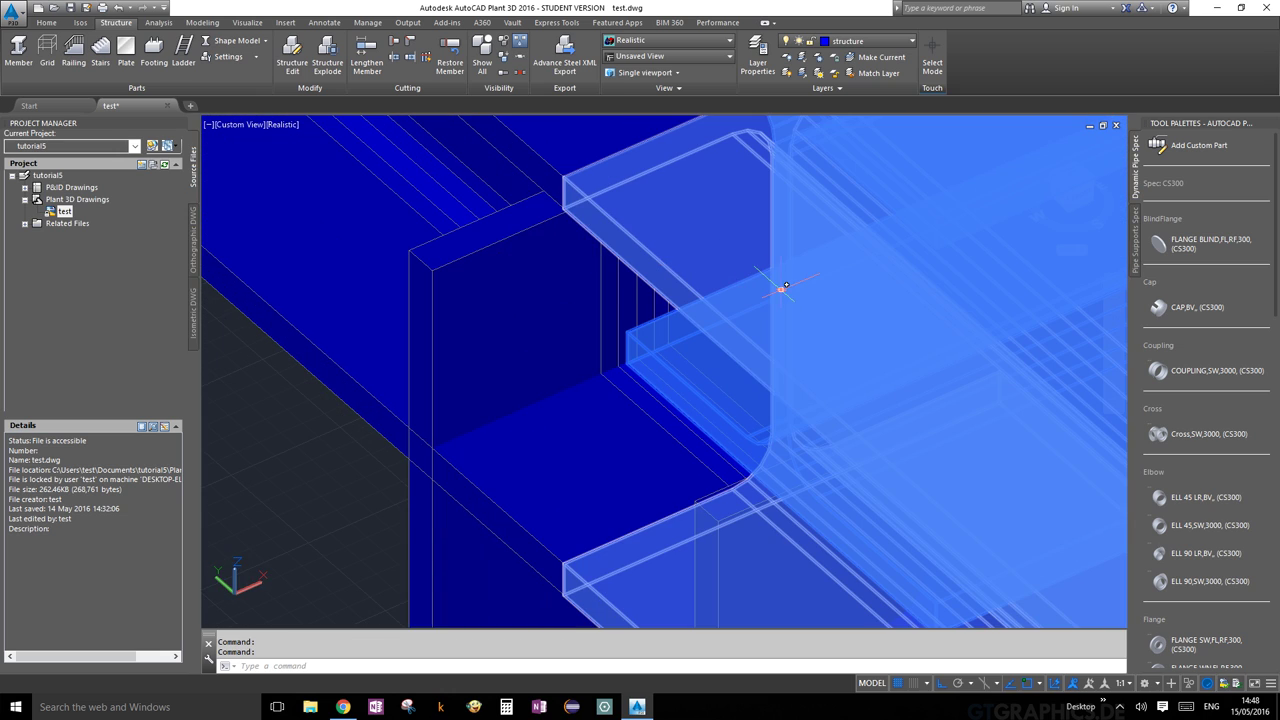
{"action": "left_click", "coordinate": [782, 288]}
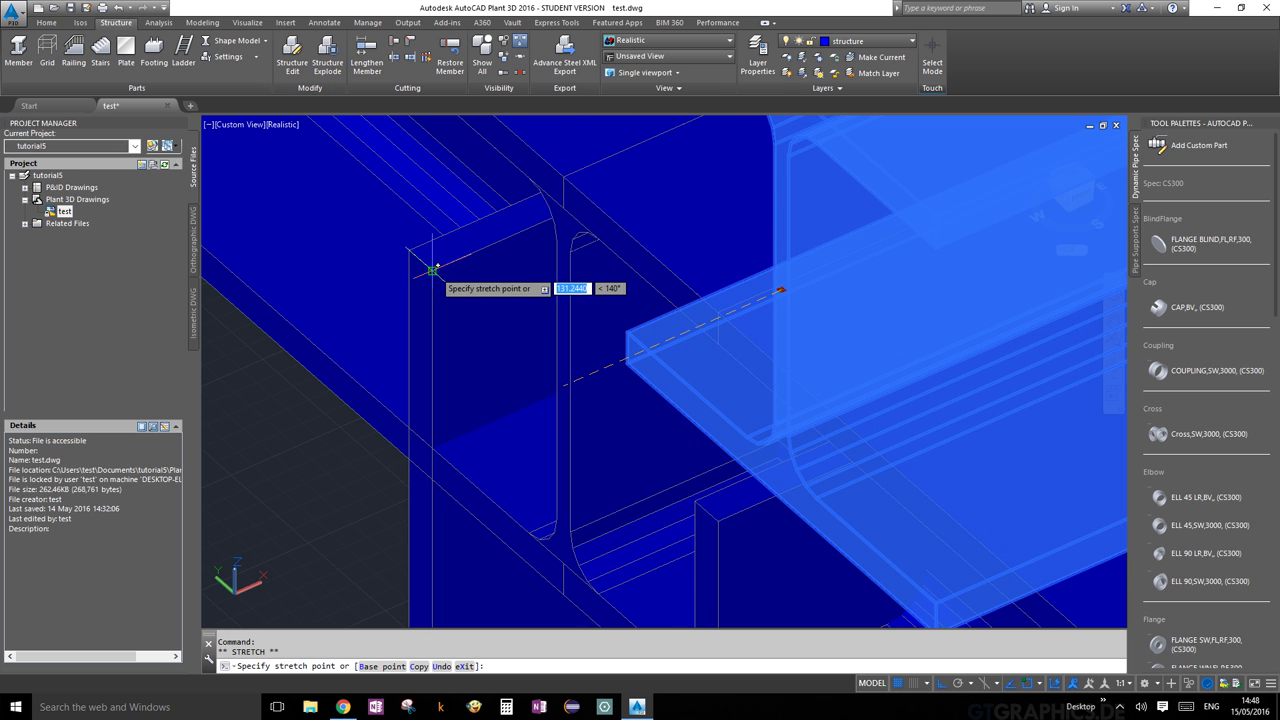
{"action": "key", "text": "Escape"}
{"action": "scroll", "coordinate": [646, 443], "scroll_direction": "down", "scroll_amount": 4}
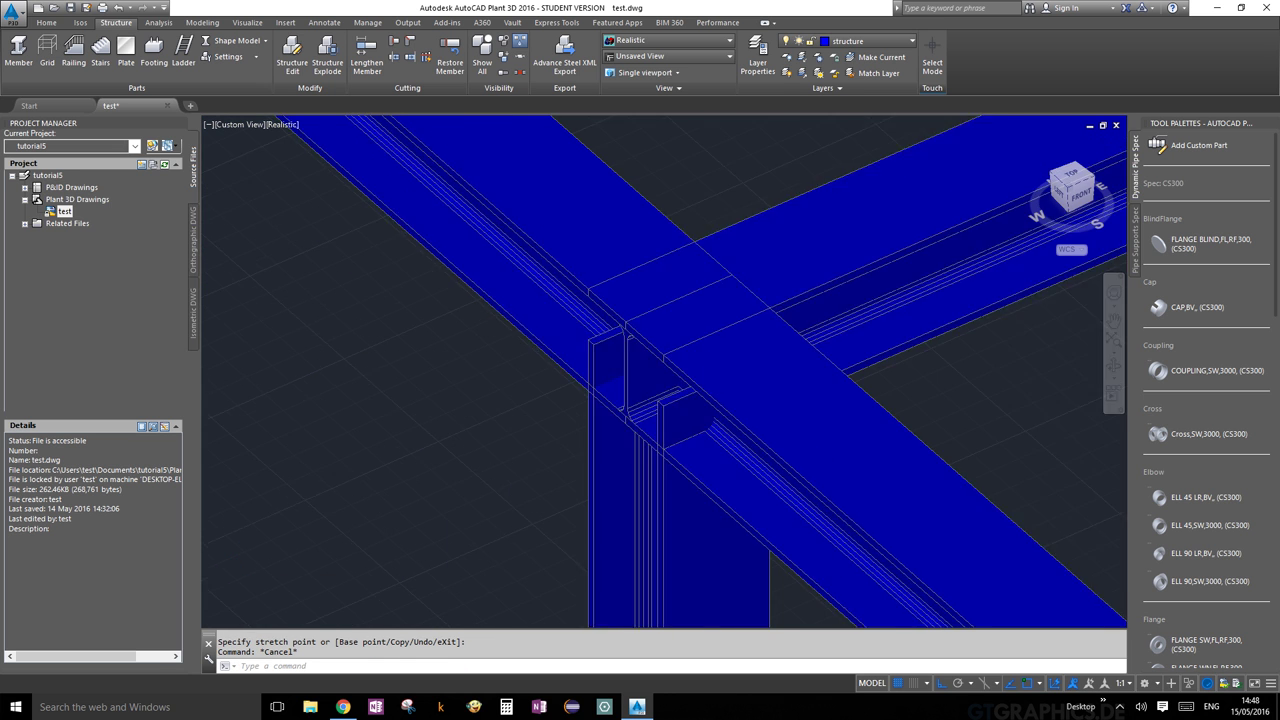
{"action": "scroll", "coordinate": [767, 447], "scroll_direction": "down", "scroll_amount": 4}
{"action": "scroll", "coordinate": [767, 447], "scroll_direction": "up", "scroll_amount": 8}
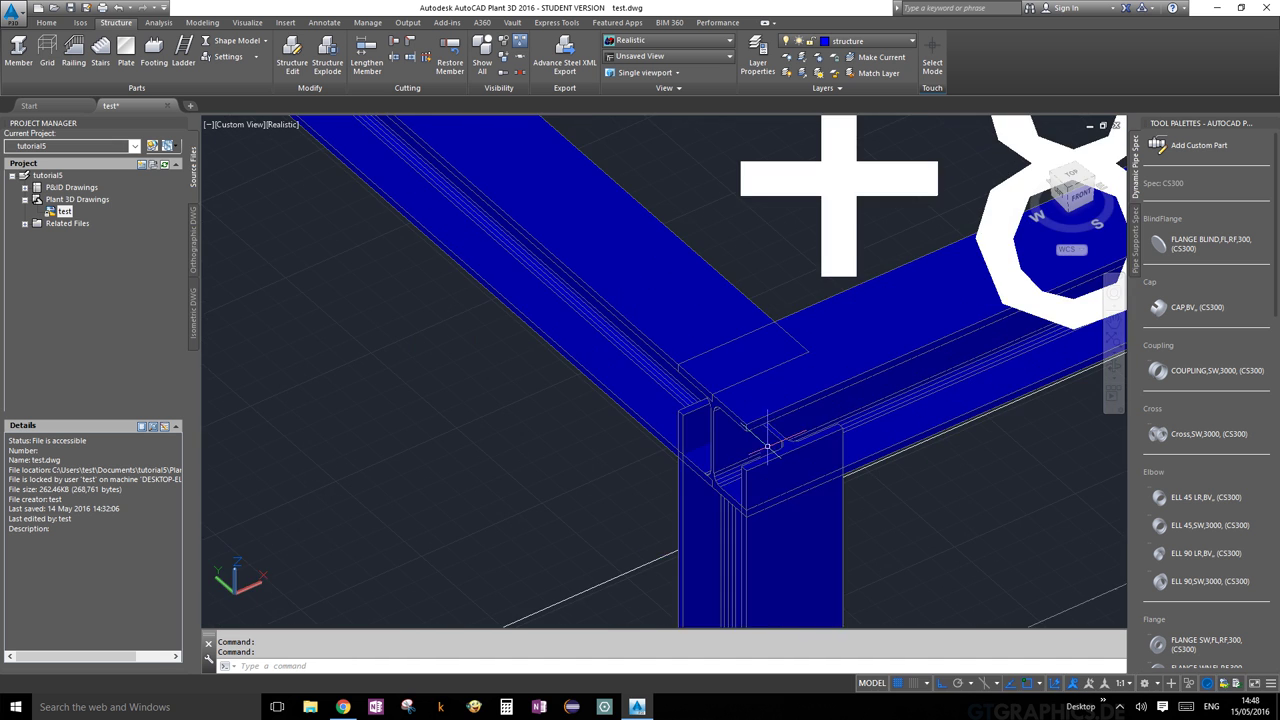
{"action": "scroll", "coordinate": [767, 447], "scroll_direction": "down", "scroll_amount": 5}
{"action": "middle_click_drag", "start_coordinate": [766, 291], "coordinate": [669, 311]}
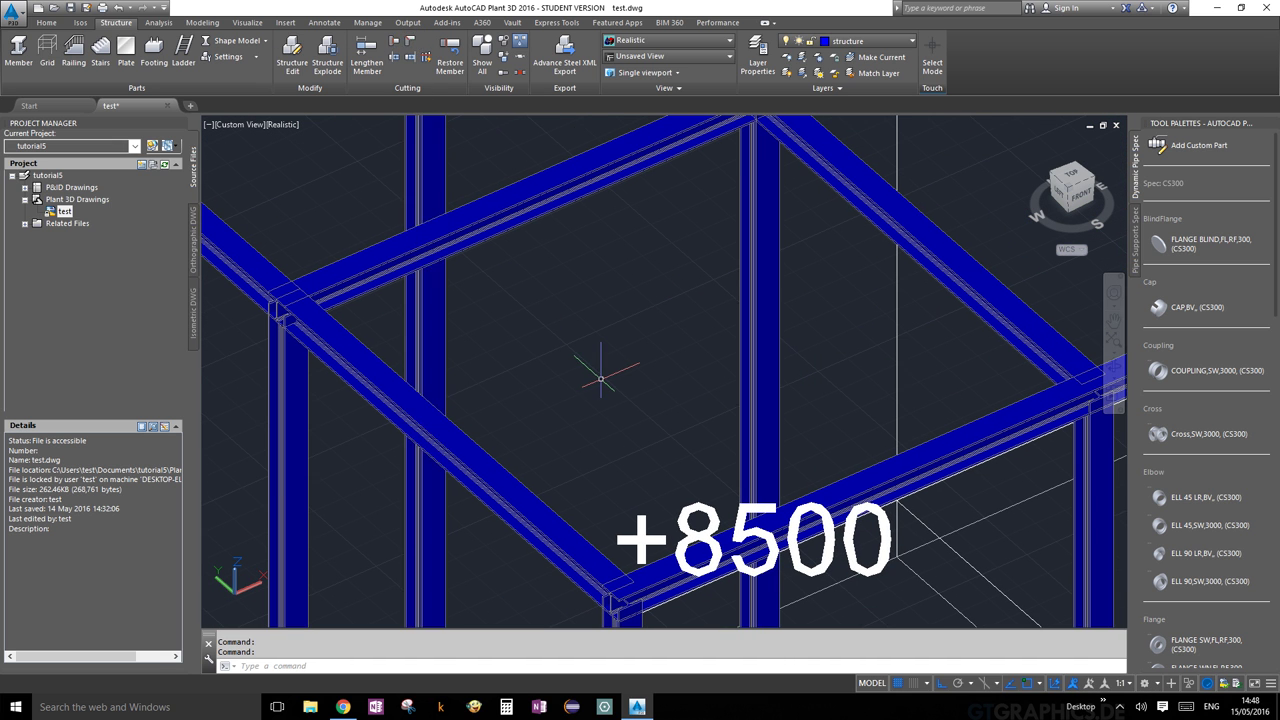
{"action": "scroll", "coordinate": [600, 378], "scroll_direction": "down", "scroll_amount": 2}
{"action": "scroll", "coordinate": [600, 378], "scroll_direction": "down", "scroll_amount": 3}
{"action": "middle_click_drag", "start_coordinate": [600, 378], "coordinate": [600, 450]}
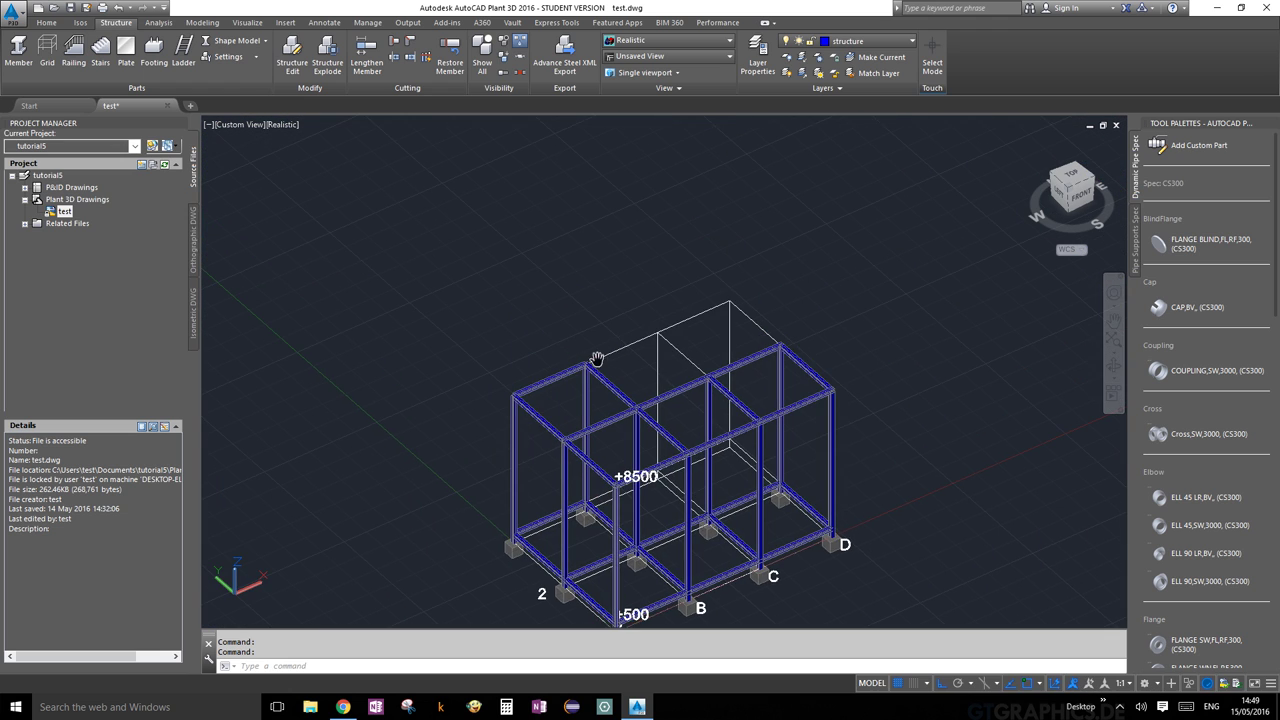
{"action": "scroll", "coordinate": [600, 450], "scroll_direction": "up", "scroll_amount": 5}
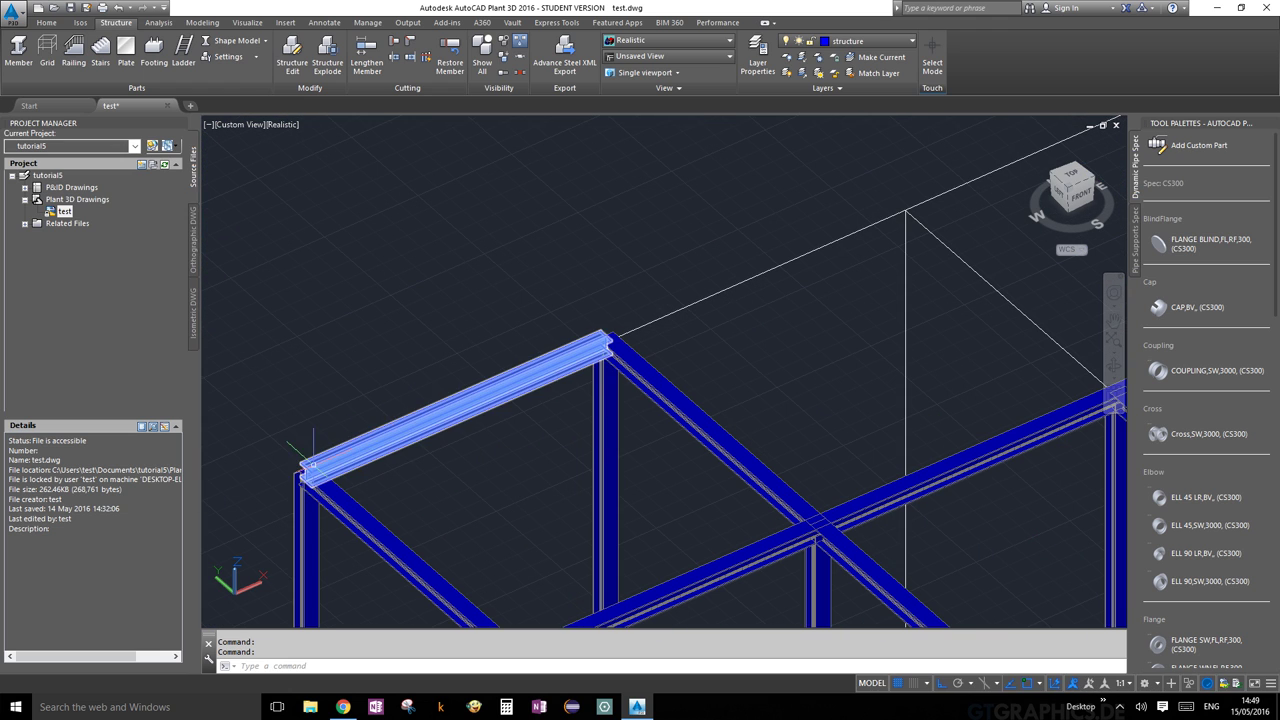
{"action": "scroll", "coordinate": [312, 474], "scroll_direction": "up", "scroll_amount": 3}
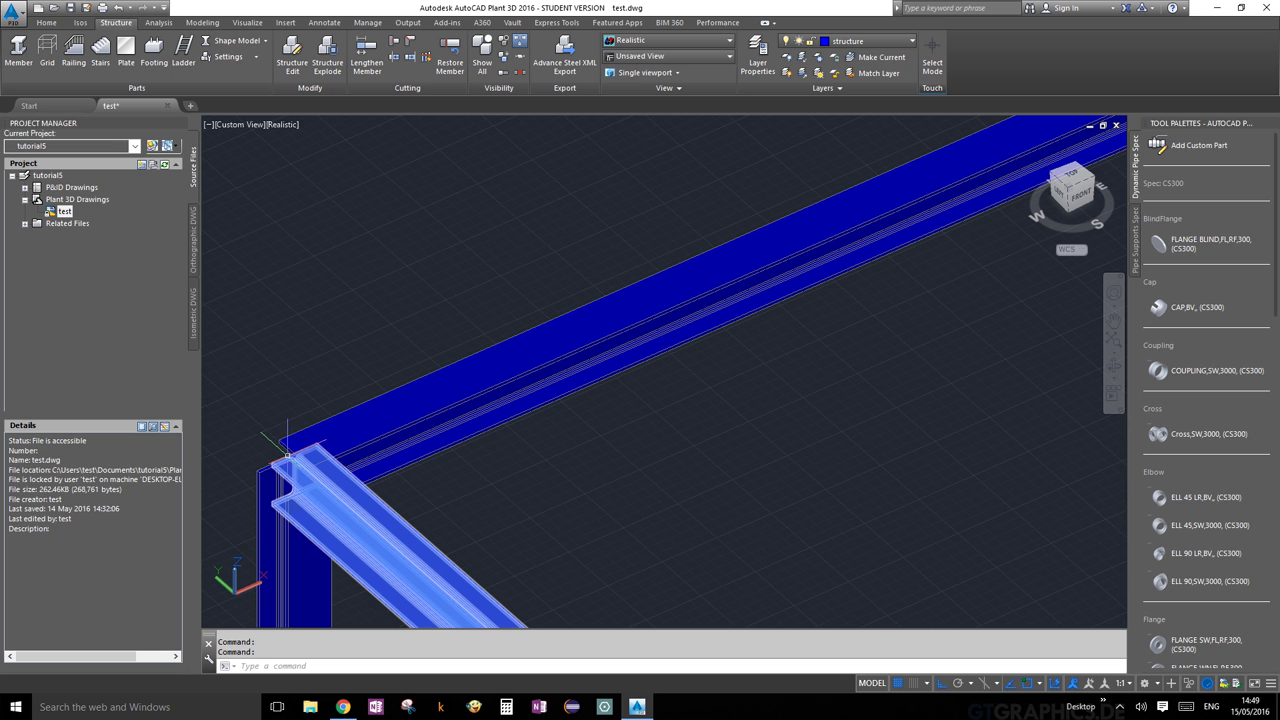
{"action": "scroll", "coordinate": [288, 455], "scroll_direction": "down", "scroll_amount": 5}
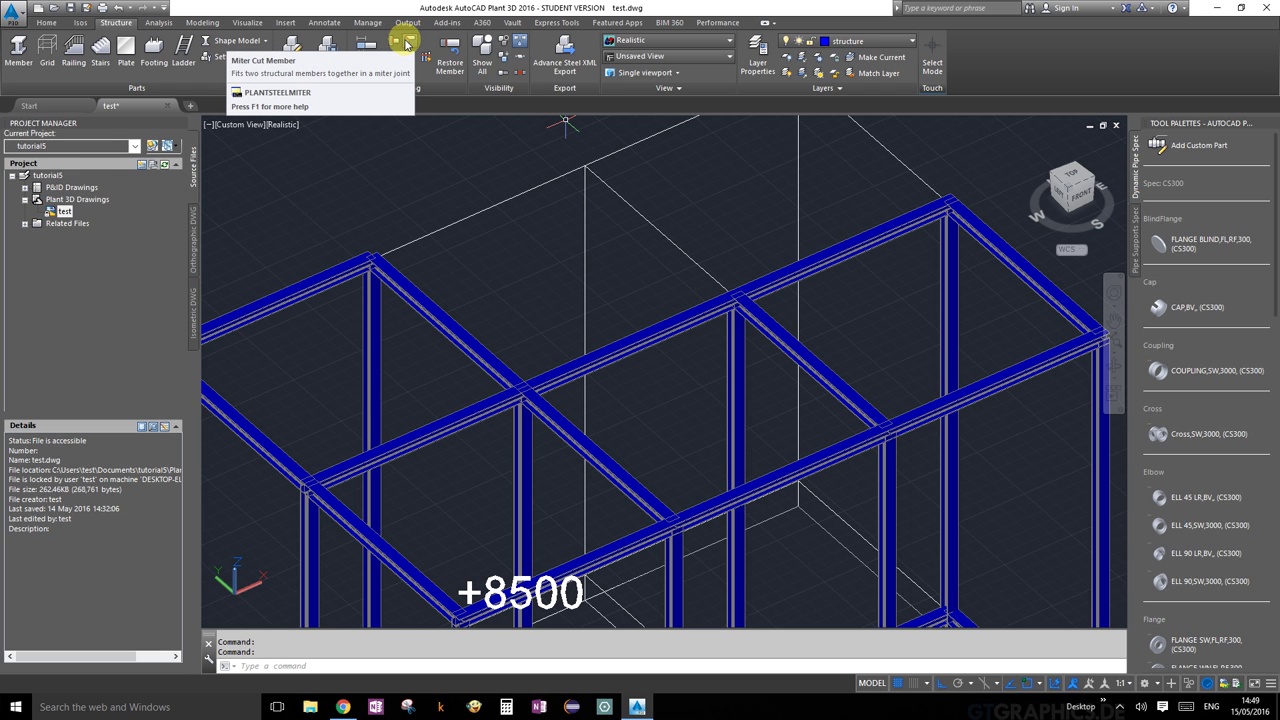
Start Miter Cut and mitre the top beams at the first two frame corners
{"action": "left_click", "coordinate": [408, 44]}
{"action": "middle_click_drag", "start_coordinate": [371, 214], "coordinate": [656, 197]}
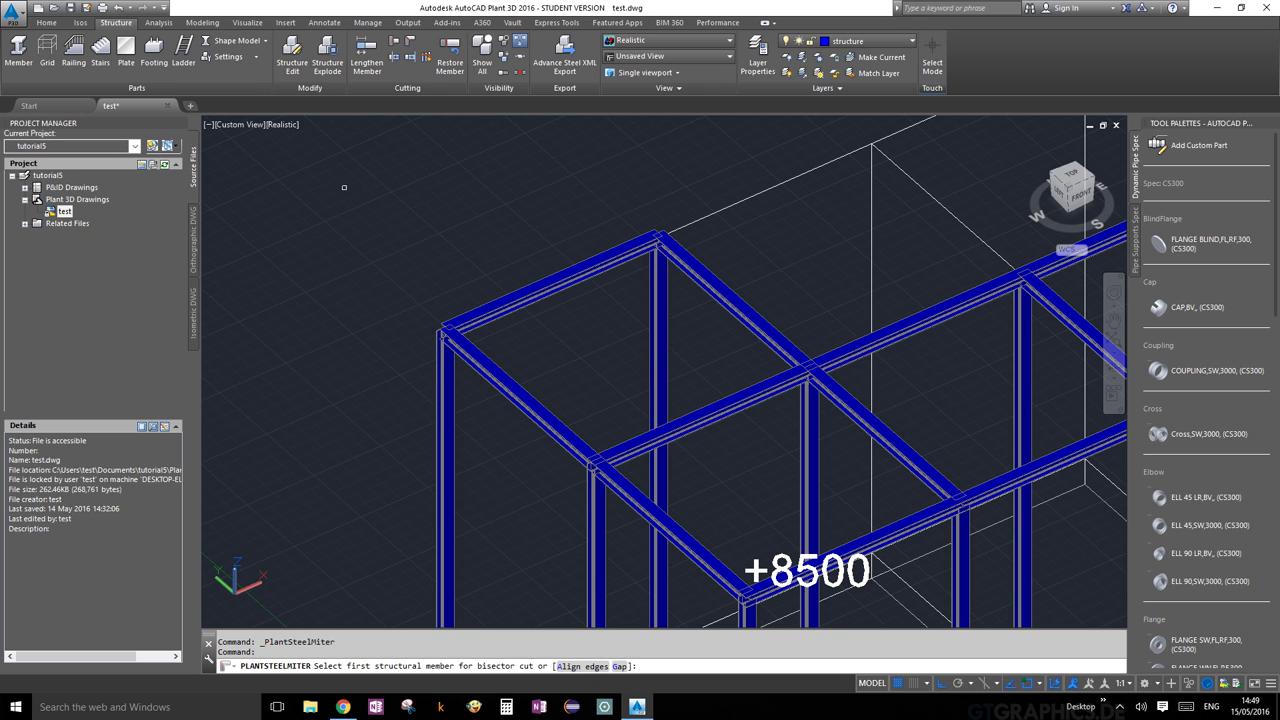
{"action": "scroll", "coordinate": [475, 345], "scroll_direction": "up", "scroll_amount": 4}
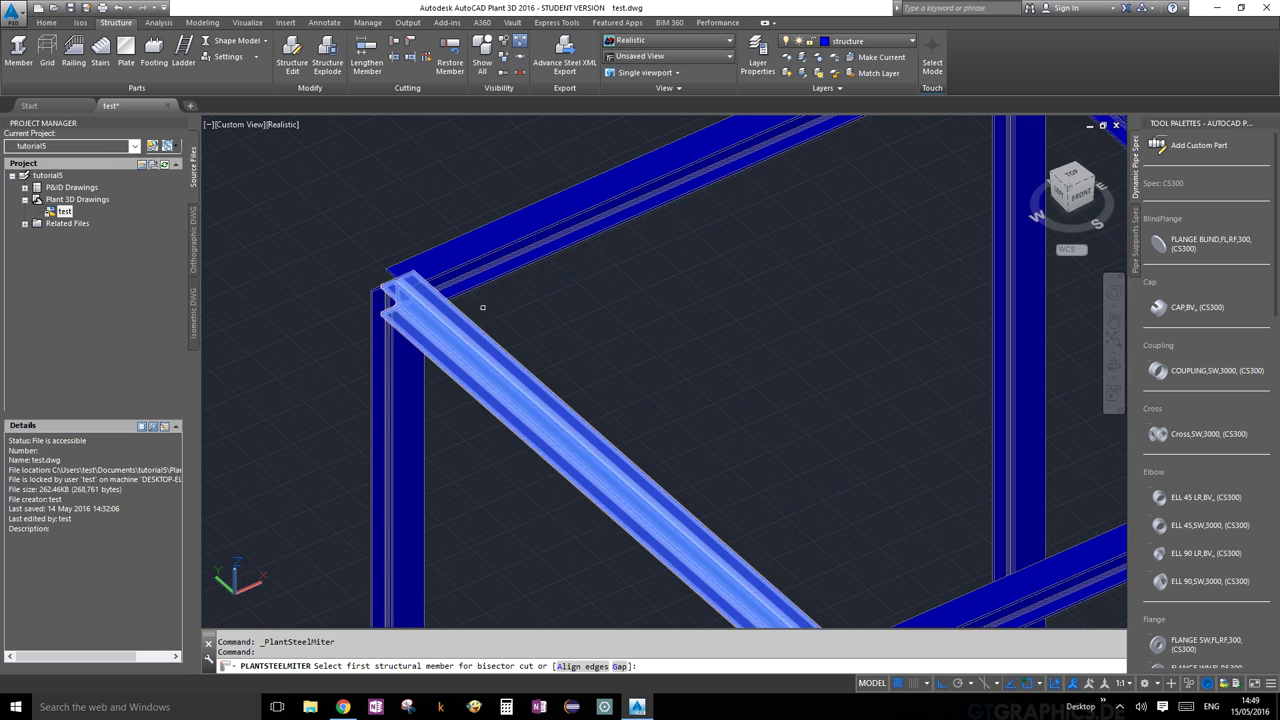
{"action": "scroll", "coordinate": [528, 331], "scroll_direction": "down", "scroll_amount": 2}
{"action": "scroll", "coordinate": [517, 403], "scroll_direction": "up", "scroll_amount": 4}
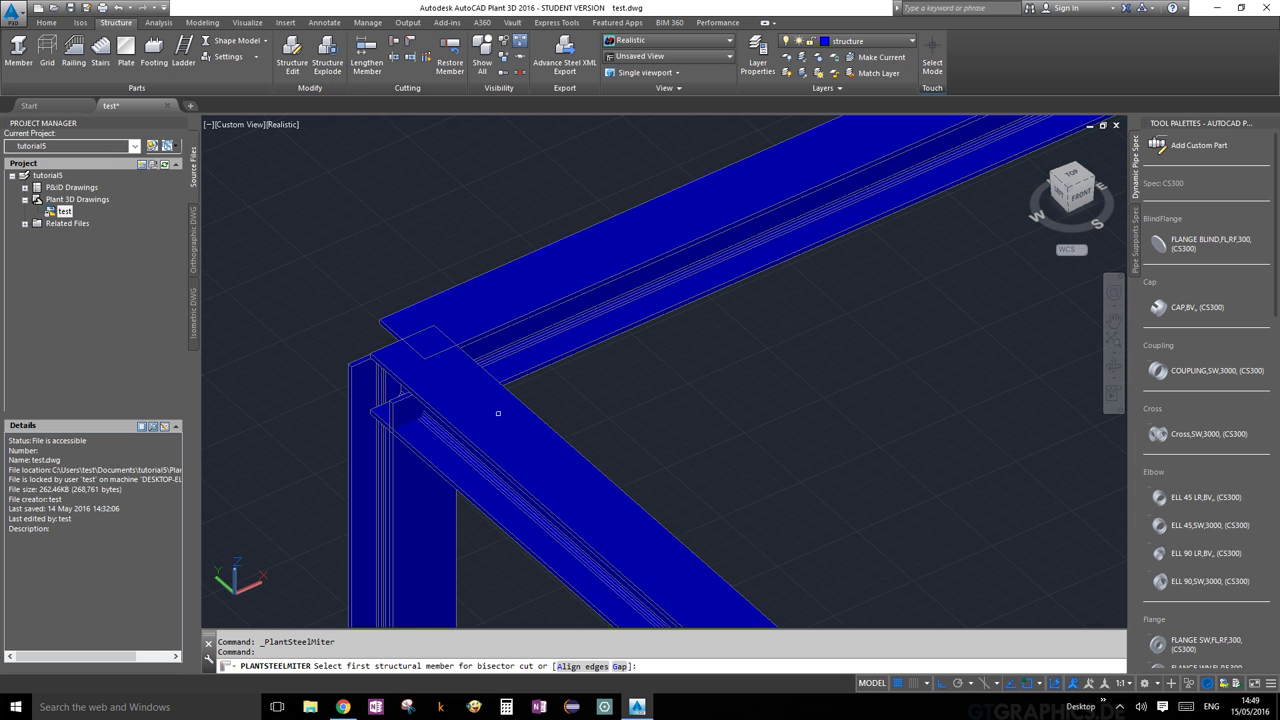
{"action": "left_click", "coordinate": [505, 402]}
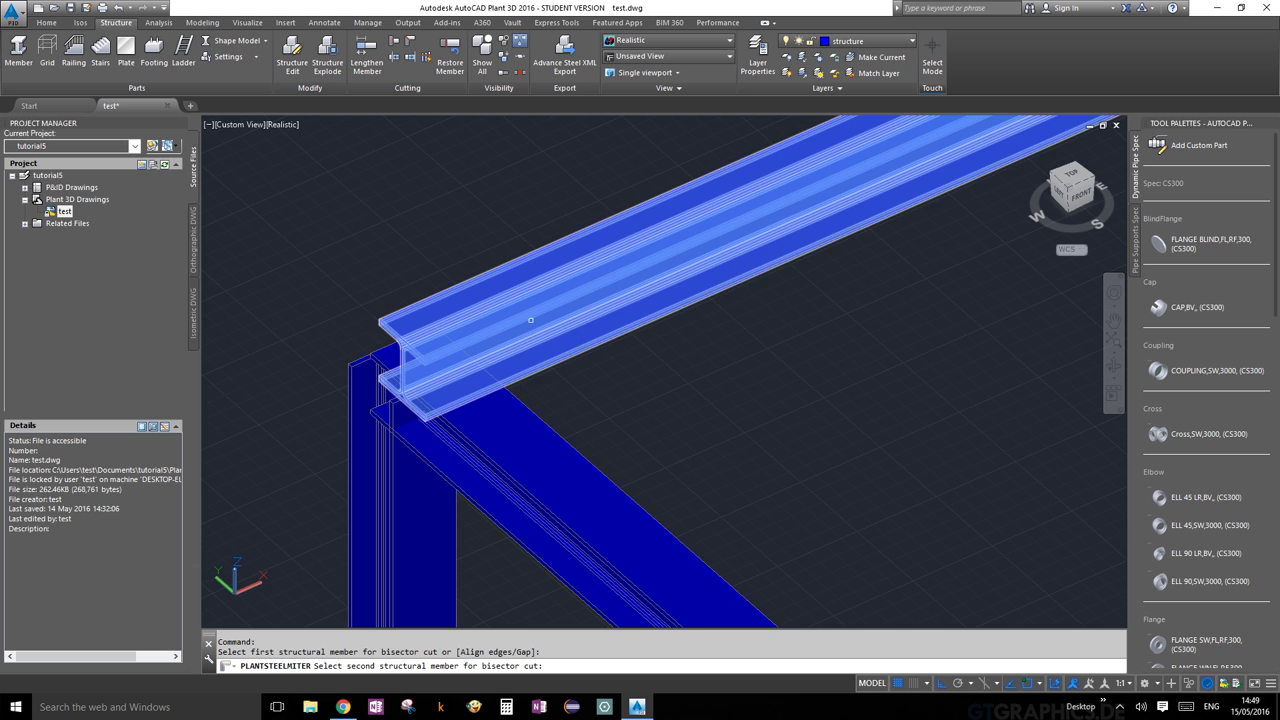
{"action": "left_click", "coordinate": [535, 306]}
{"action": "scroll", "coordinate": [634, 389], "scroll_direction": "down", "scroll_amount": 3}
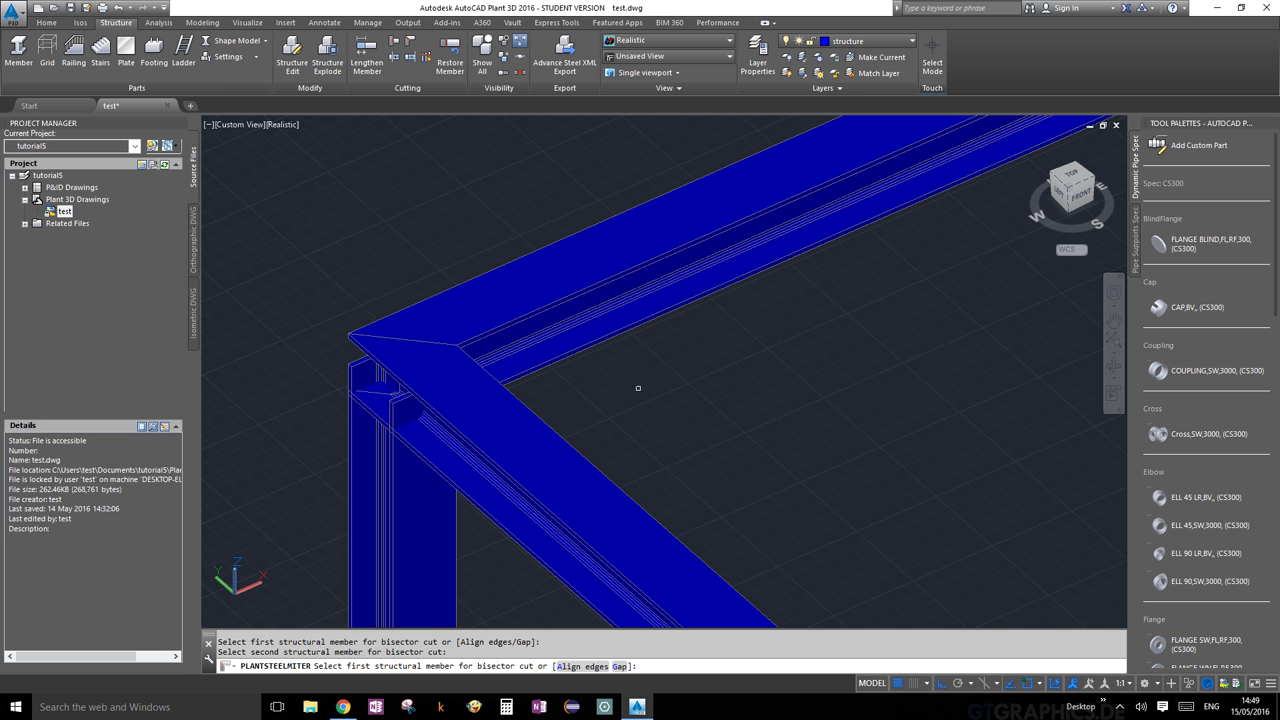
{"action": "scroll", "coordinate": [760, 300], "scroll_direction": "up", "scroll_amount": 3}
{"action": "scroll", "coordinate": [736, 282], "scroll_direction": "up", "scroll_amount": 3}
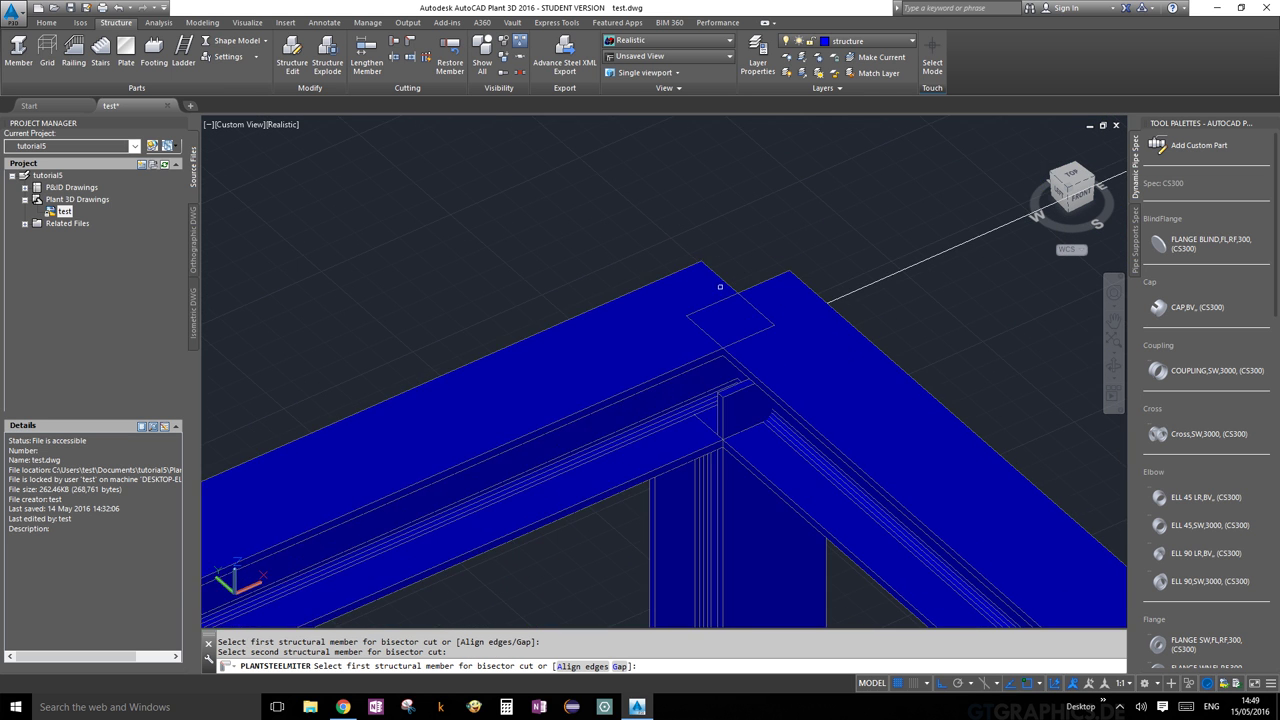
{"action": "left_click", "coordinate": [710, 267]}
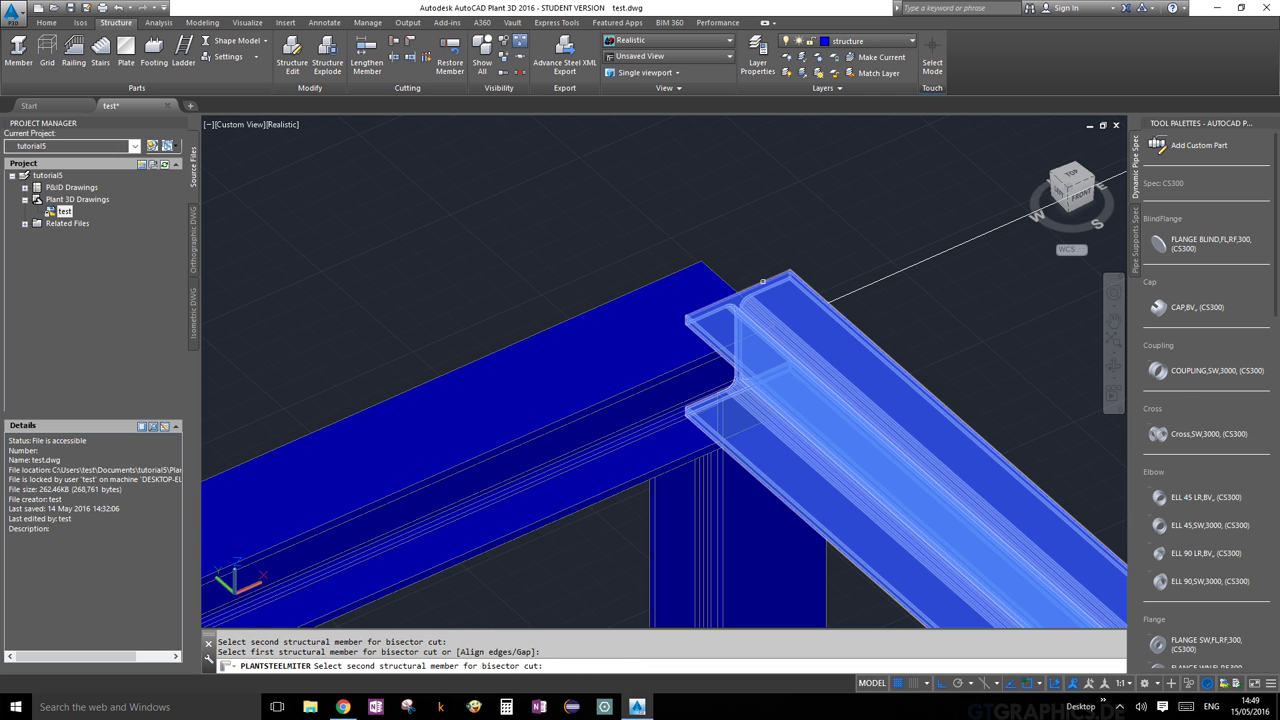
{"action": "left_click", "coordinate": [765, 290]}
Mitre the pair of top beams meeting at the next corner
{"action": "scroll", "coordinate": [900, 362], "scroll_direction": "down", "scroll_amount": 3}
{"action": "scroll", "coordinate": [894, 371], "scroll_direction": "up", "scroll_amount": 2}
{"action": "middle_click_drag", "start_coordinate": [894, 371], "coordinate": [339, 312]}
{"action": "scroll", "coordinate": [580, 266], "scroll_direction": "down", "scroll_amount": 3}
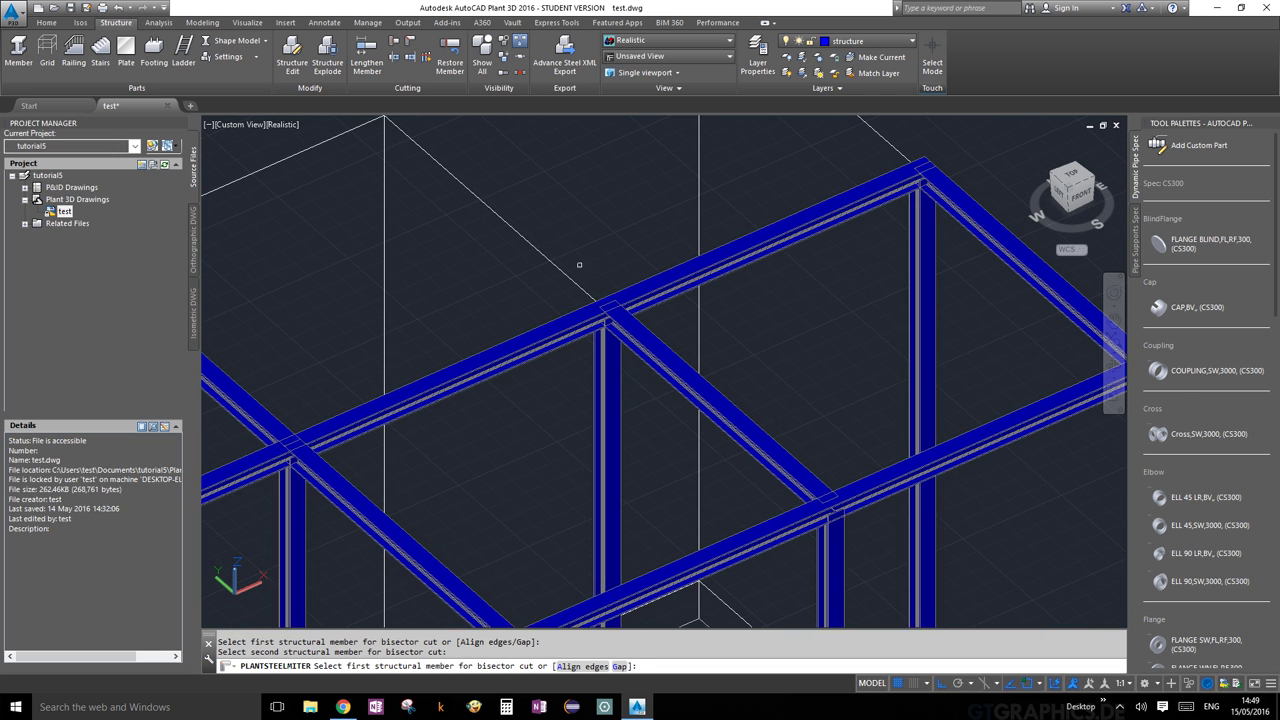
{"action": "scroll", "coordinate": [806, 383], "scroll_direction": "up", "scroll_amount": 2}
{"action": "scroll", "coordinate": [665, 285], "scroll_direction": "up", "scroll_amount": 4}
{"action": "scroll", "coordinate": [694, 220], "scroll_direction": "up", "scroll_amount": 2}
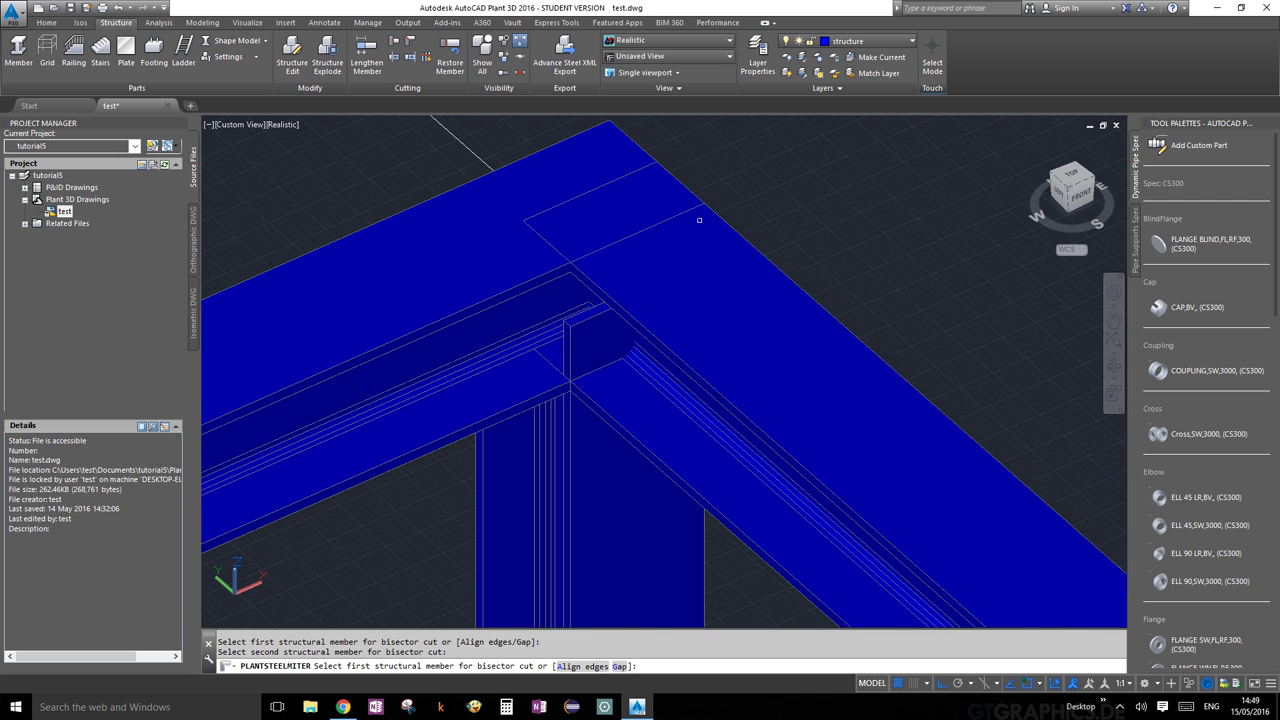
{"action": "left_click", "coordinate": [694, 222]}
{"action": "scroll", "coordinate": [623, 123], "scroll_direction": "up", "scroll_amount": 1}
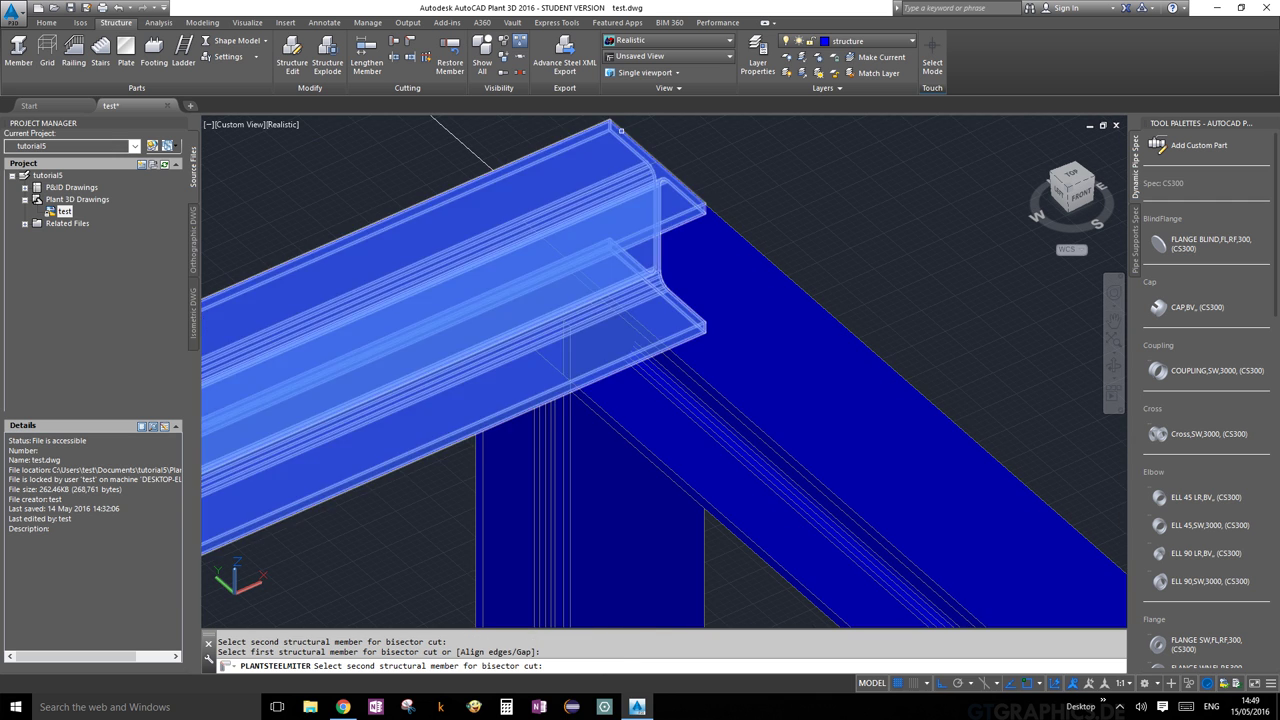
{"action": "left_click", "coordinate": [620, 128]}
{"action": "scroll", "coordinate": [640, 200], "scroll_direction": "down", "scroll_amount": 2}
Mitre the beams at the remaining two corners and end the miter command
{"action": "middle_click_drag", "start_coordinate": [815, 350], "coordinate": [559, 254]}
{"action": "scroll", "coordinate": [559, 254], "scroll_direction": "down", "scroll_amount": 3}
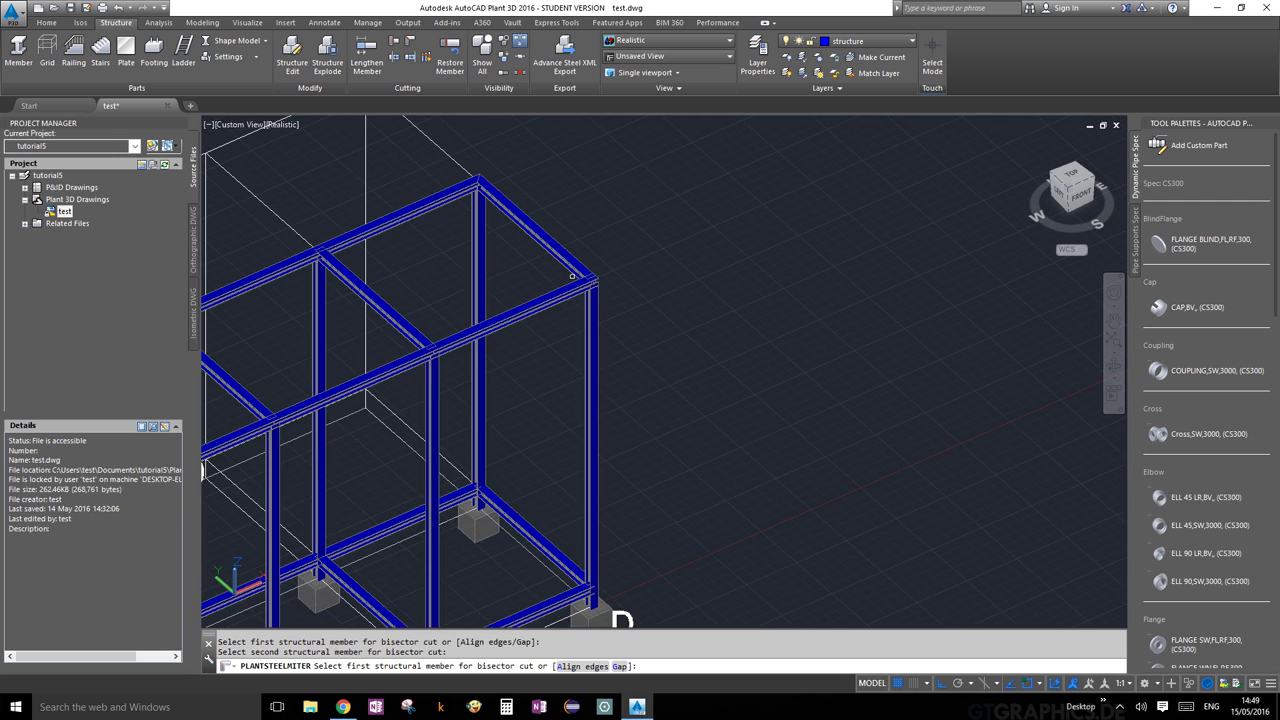
{"action": "scroll", "coordinate": [600, 350], "scroll_direction": "up", "scroll_amount": 3}
{"action": "middle_click_drag", "start_coordinate": [648, 396], "coordinate": [671, 455]}
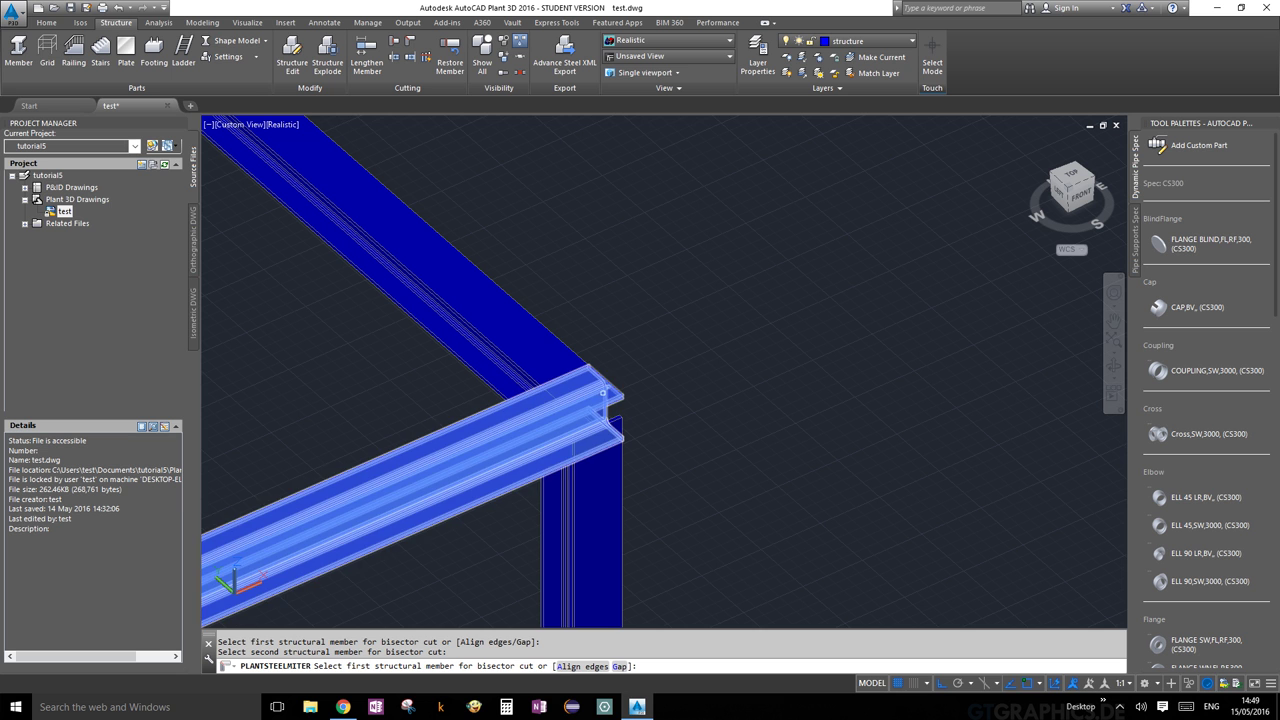
{"action": "left_click", "coordinate": [610, 396]}
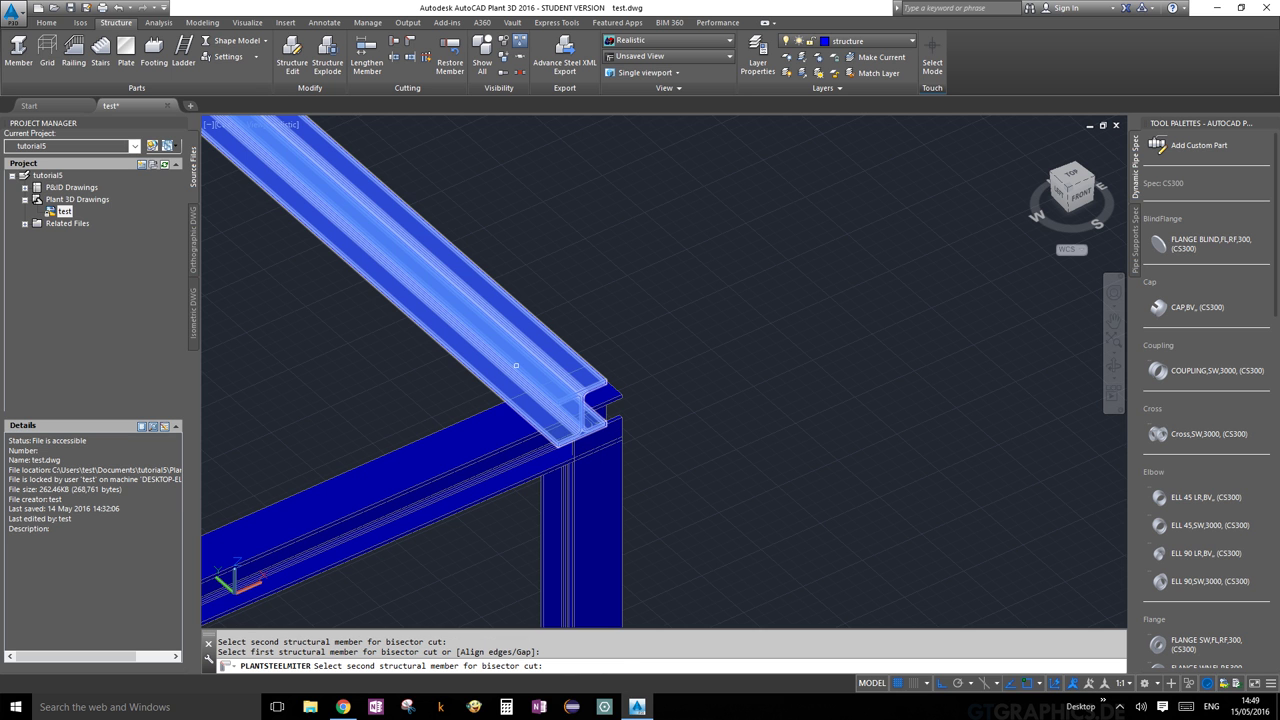
{"action": "left_click", "coordinate": [516, 365]}
{"action": "scroll", "coordinate": [480, 480], "scroll_direction": "down", "scroll_amount": 4}
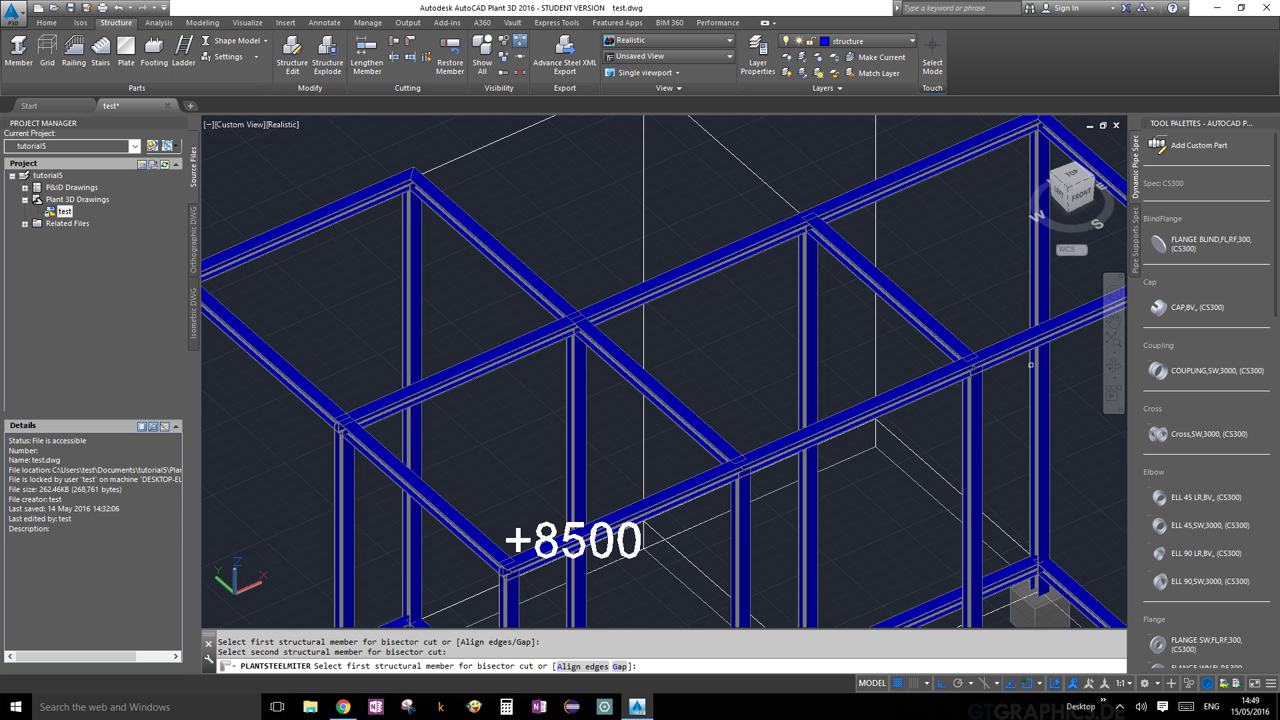
{"action": "scroll", "coordinate": [606, 594], "scroll_direction": "up", "scroll_amount": 8}
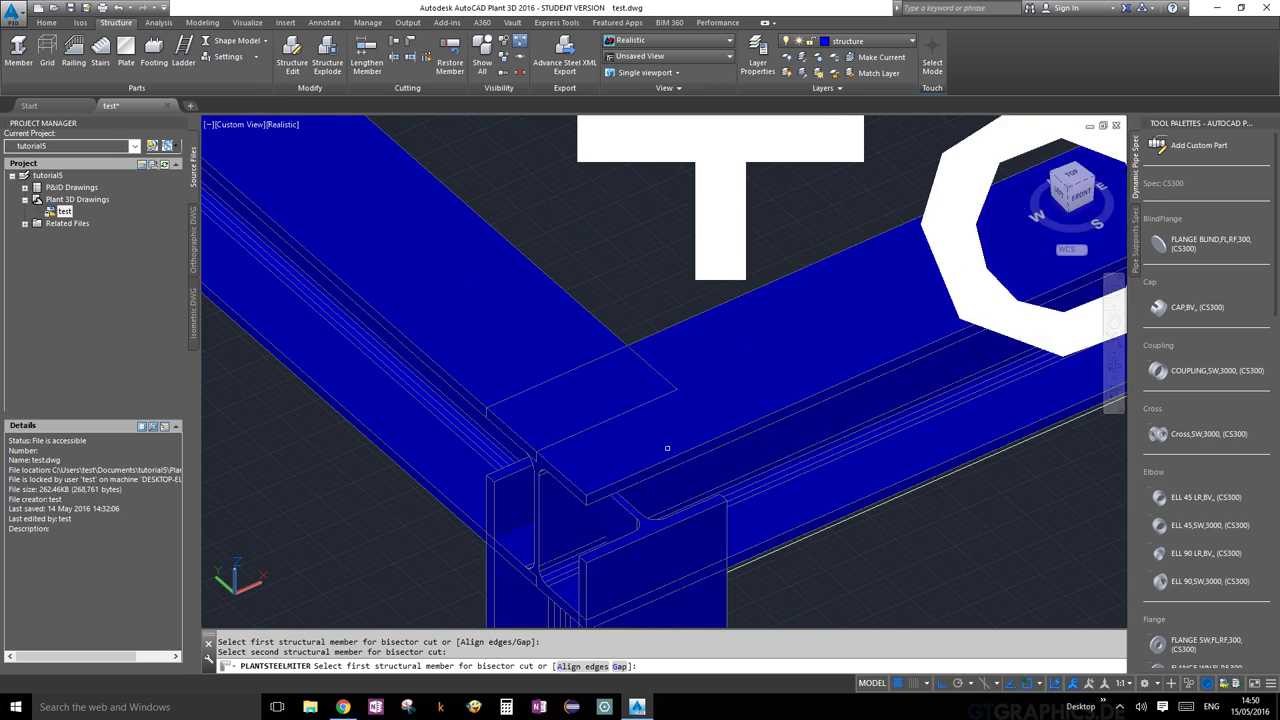
{"action": "left_click", "coordinate": [470, 410]}
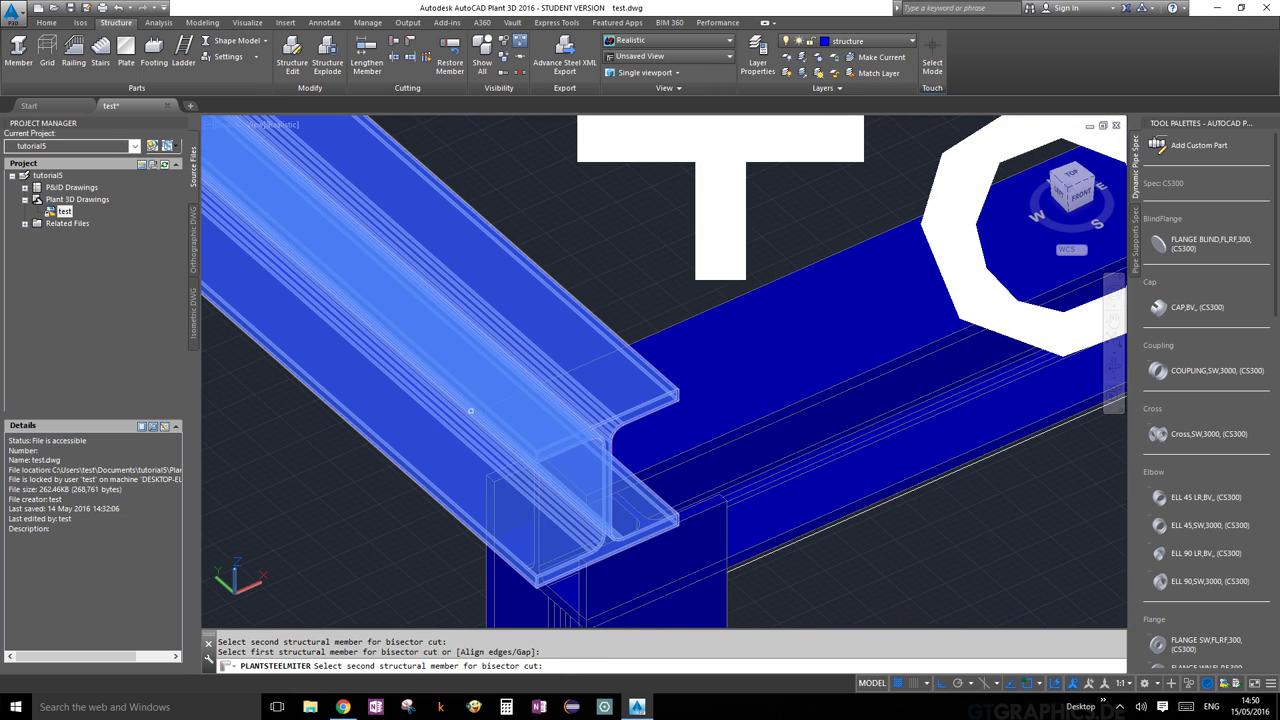
{"action": "left_click", "coordinate": [470, 374]}
{"action": "scroll", "coordinate": [700, 545], "scroll_direction": "down", "scroll_amount": 6}
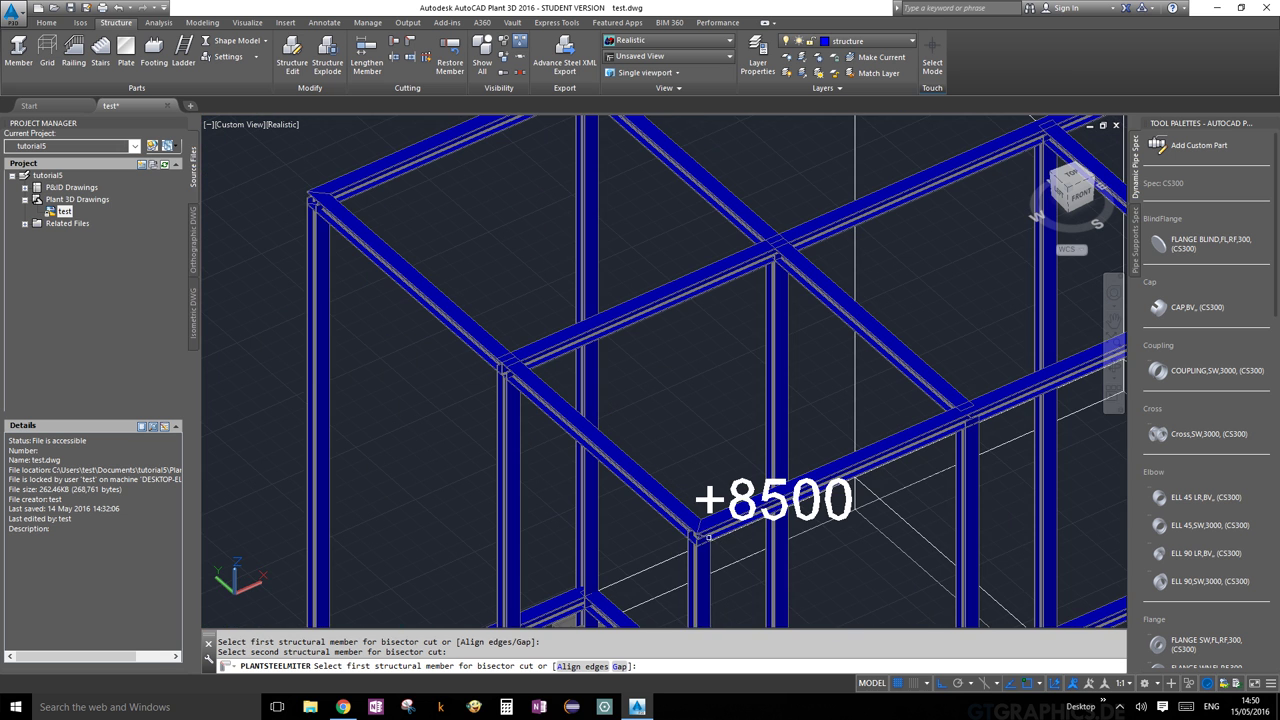
{"action": "key", "text": "Escape"}
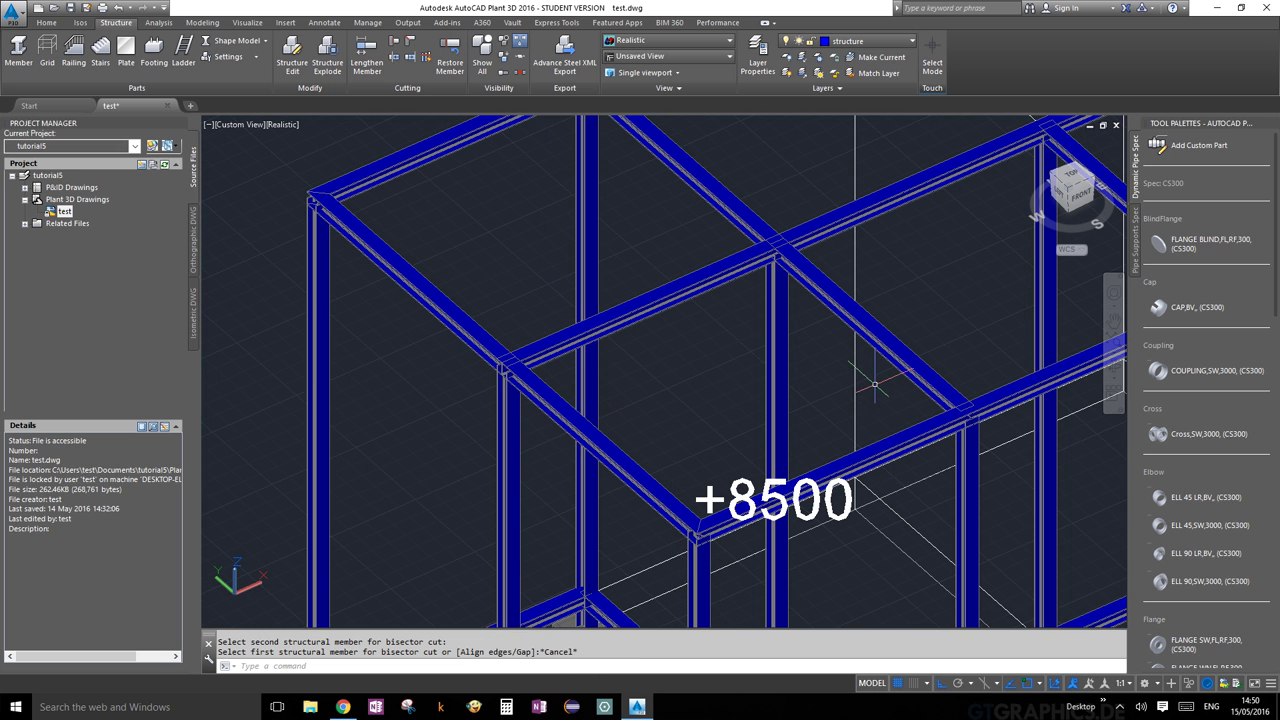
Zoom and pan to inspect the two top beams overlapping at the inner column head near +8500
{"action": "scroll", "coordinate": [875, 383], "scroll_direction": "down", "scroll_amount": 3}
{"action": "scroll", "coordinate": [725, 402], "scroll_direction": "up", "scroll_amount": 1}
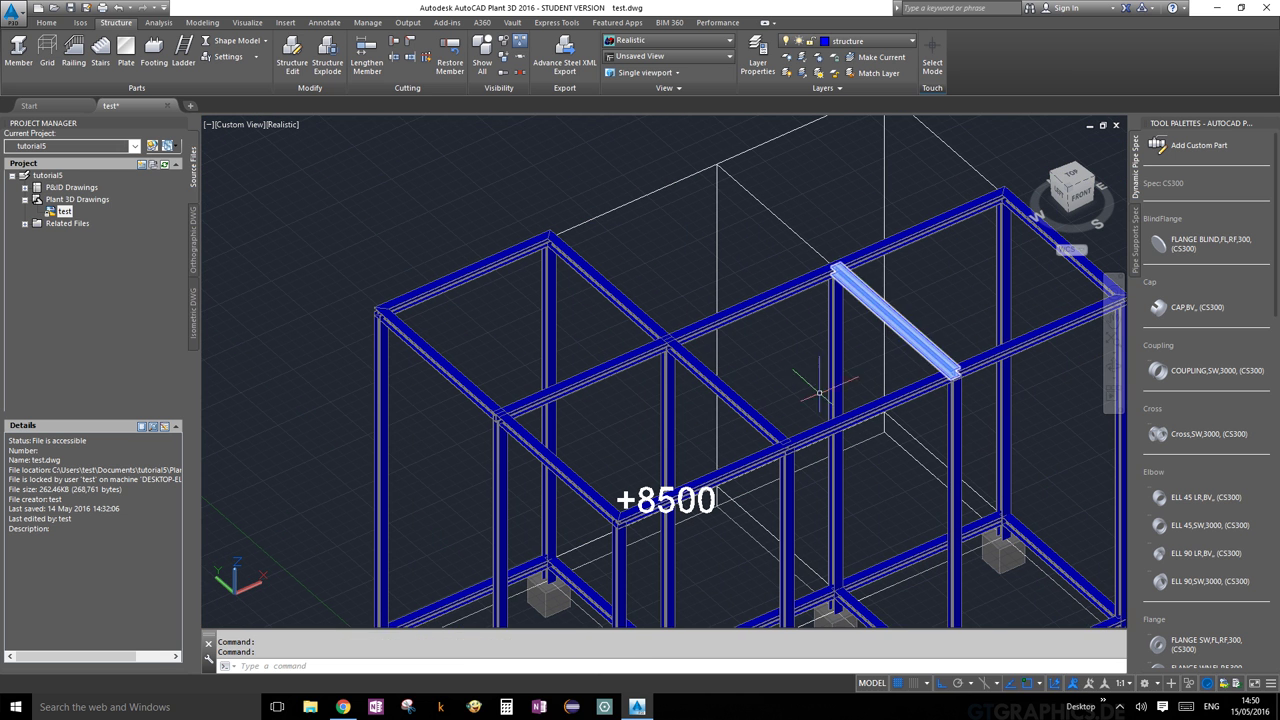
{"action": "scroll", "coordinate": [712, 352], "scroll_direction": "up", "scroll_amount": 5}
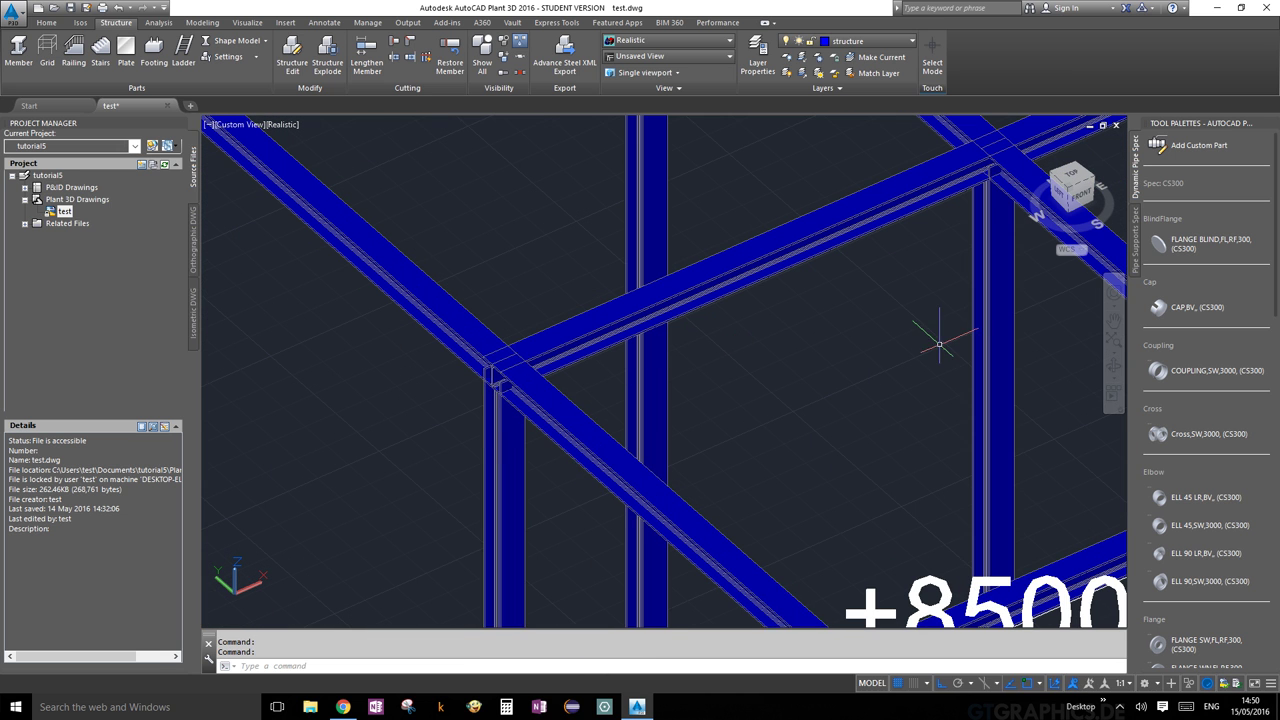
{"action": "middle_click_drag", "start_coordinate": [939, 344], "coordinate": [749, 423]}
{"action": "scroll", "coordinate": [571, 251], "scroll_direction": "up", "scroll_amount": 6}
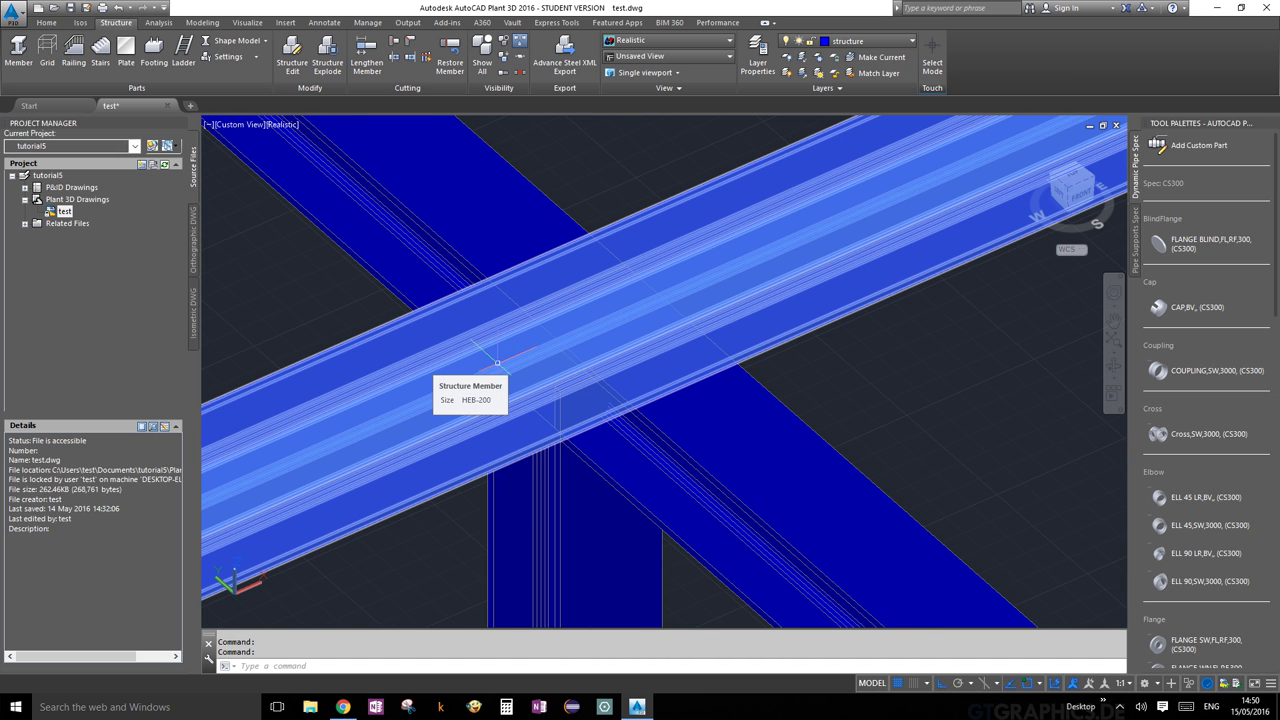
{"action": "scroll", "coordinate": [469, 372], "scroll_direction": "down", "scroll_amount": 3}
{"action": "scroll", "coordinate": [471, 373], "scroll_direction": "up", "scroll_amount": 3}
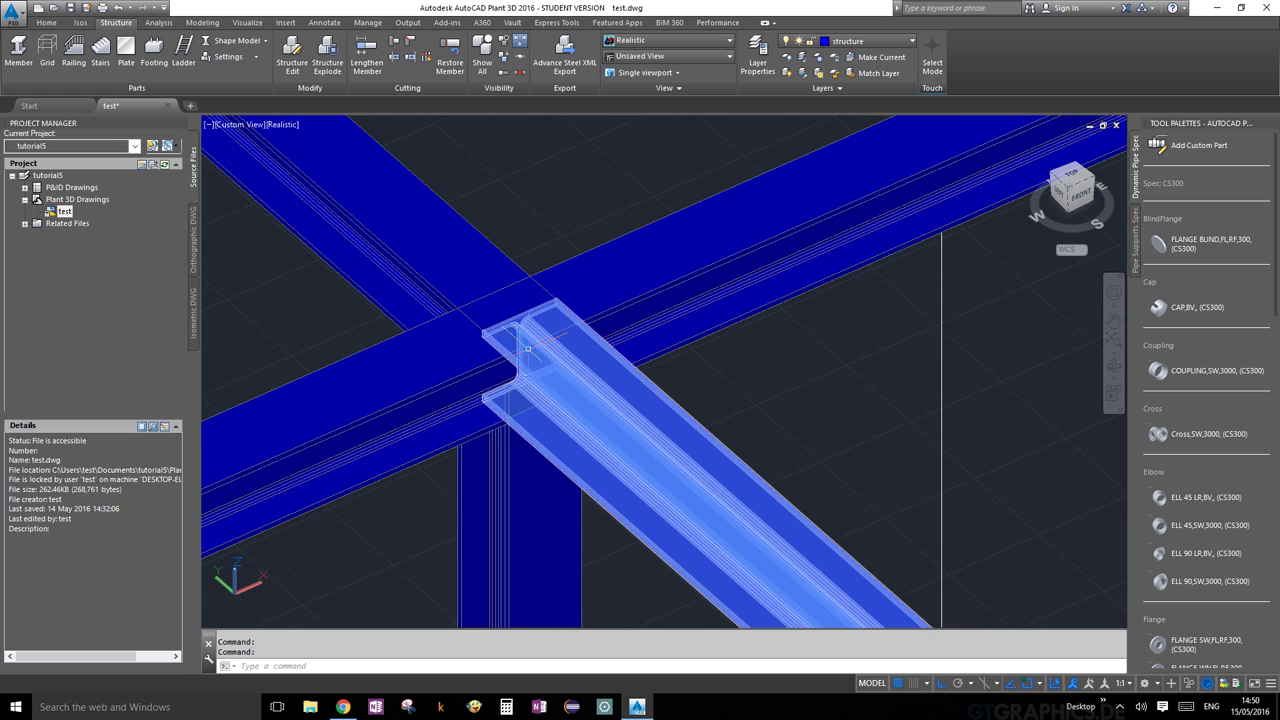
{"action": "scroll", "coordinate": [565, 400], "scroll_direction": "down", "scroll_amount": 6}
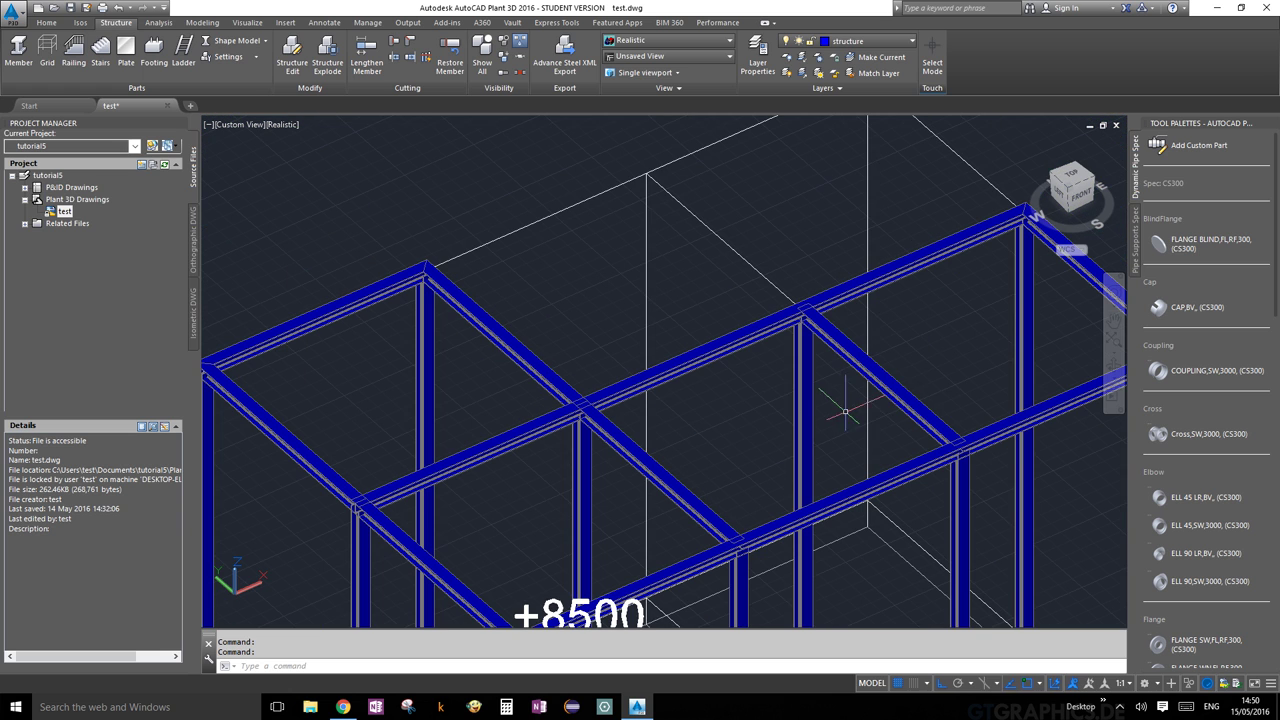
{"action": "scroll", "coordinate": [600, 450], "scroll_direction": "up", "scroll_amount": 5}
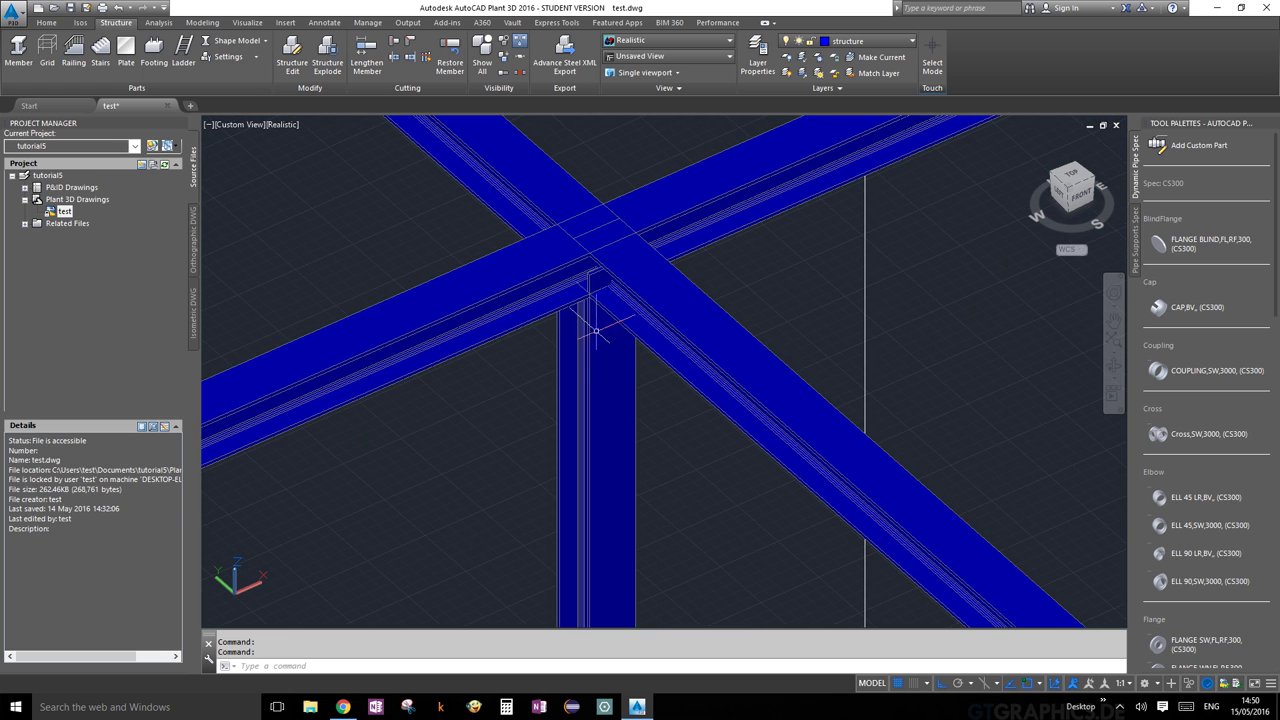
{"action": "scroll", "coordinate": [590, 258], "scroll_direction": "down", "scroll_amount": 1}
{"action": "scroll", "coordinate": [565, 263], "scroll_direction": "up", "scroll_amount": 4}
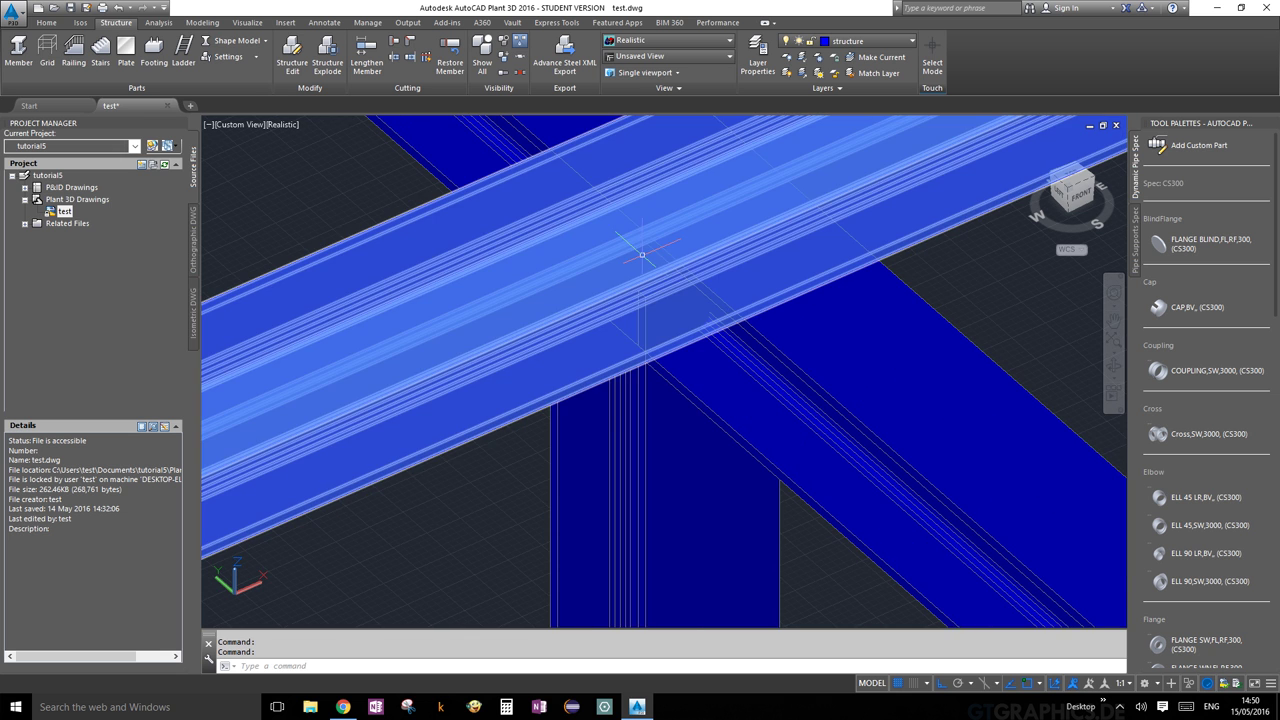
{"action": "scroll", "coordinate": [571, 309], "scroll_direction": "down", "scroll_amount": 2}
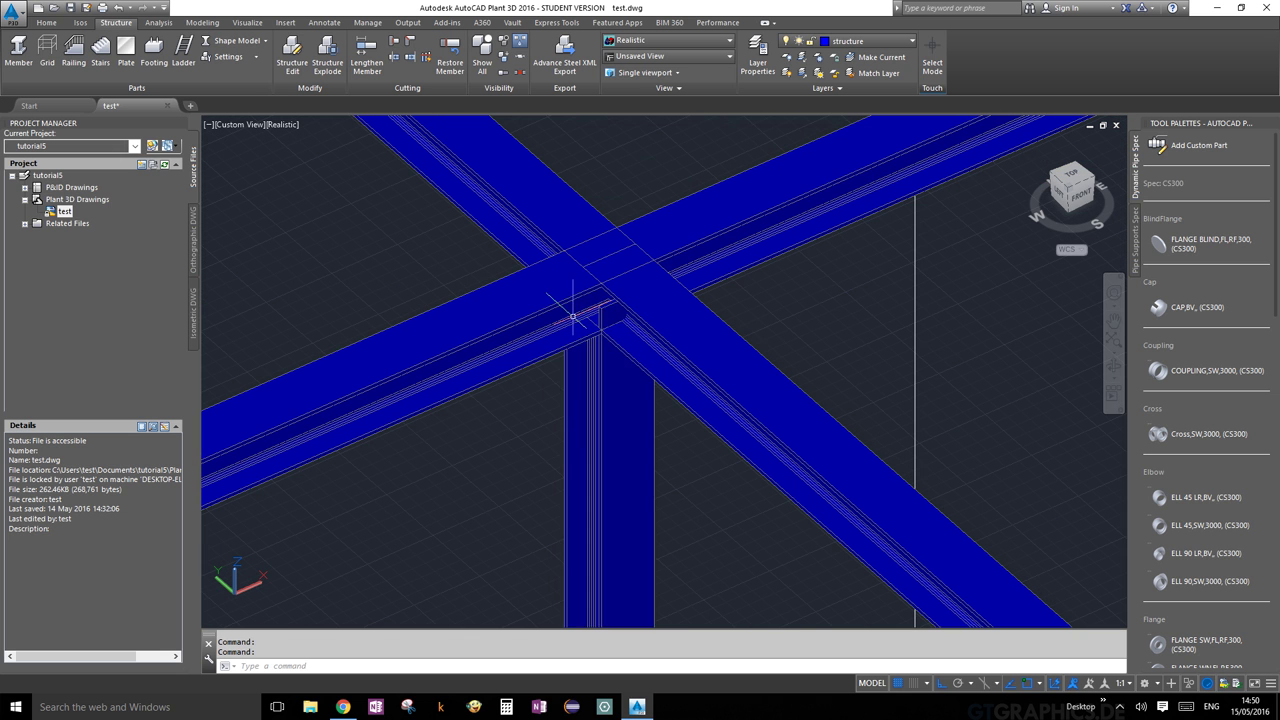
With PLANTSTEELCUT, set the long top beam as the limit and cut the diagonal beam back to it
{"action": "left_click", "coordinate": [395, 45]}
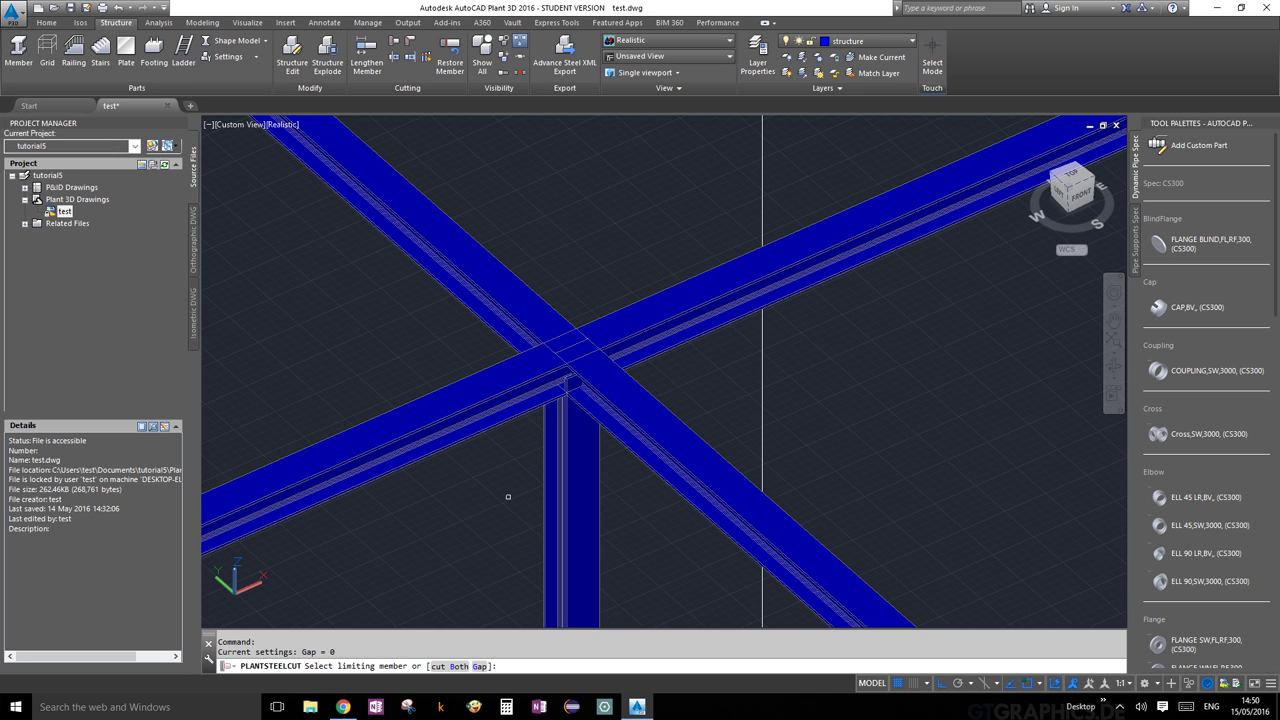
{"action": "scroll", "coordinate": [508, 496], "scroll_direction": "down", "scroll_amount": 5}
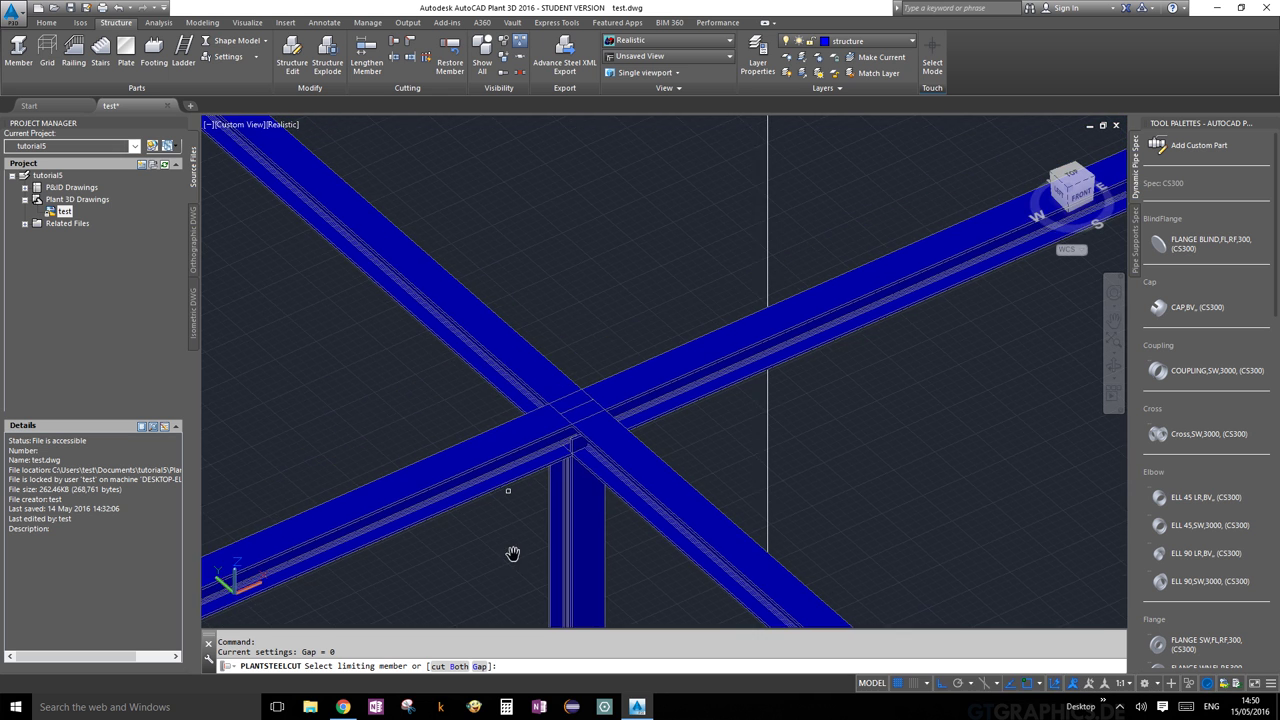
{"action": "middle_click_drag", "start_coordinate": [776, 470], "coordinate": [738, 381]}
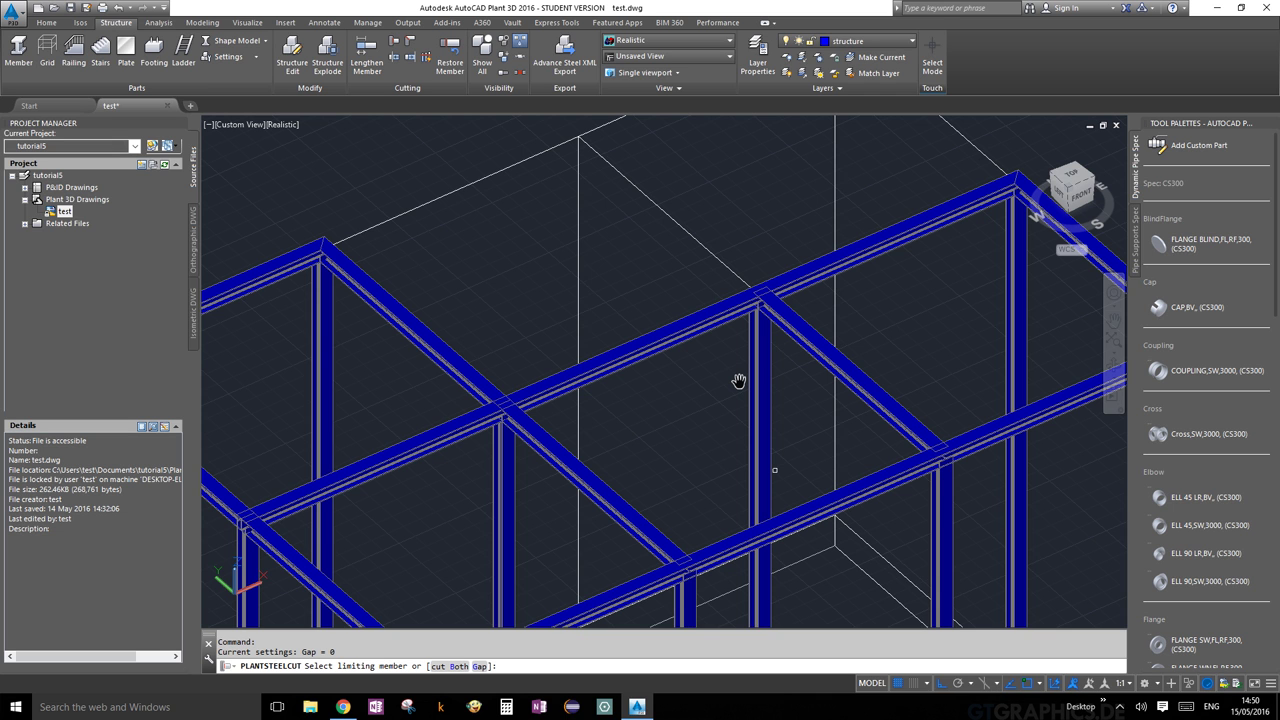
{"action": "scroll", "coordinate": [600, 420], "scroll_direction": "up", "scroll_amount": 3}
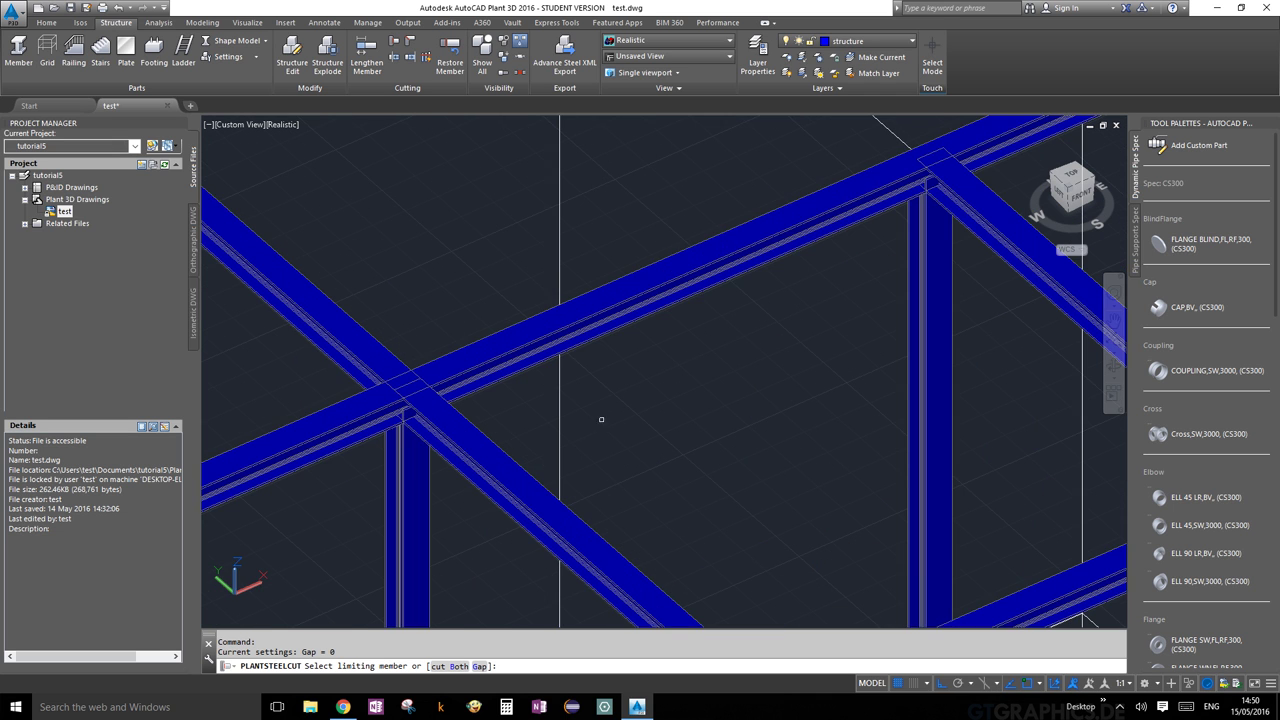
{"action": "scroll", "coordinate": [607, 385], "scroll_direction": "down", "scroll_amount": 2}
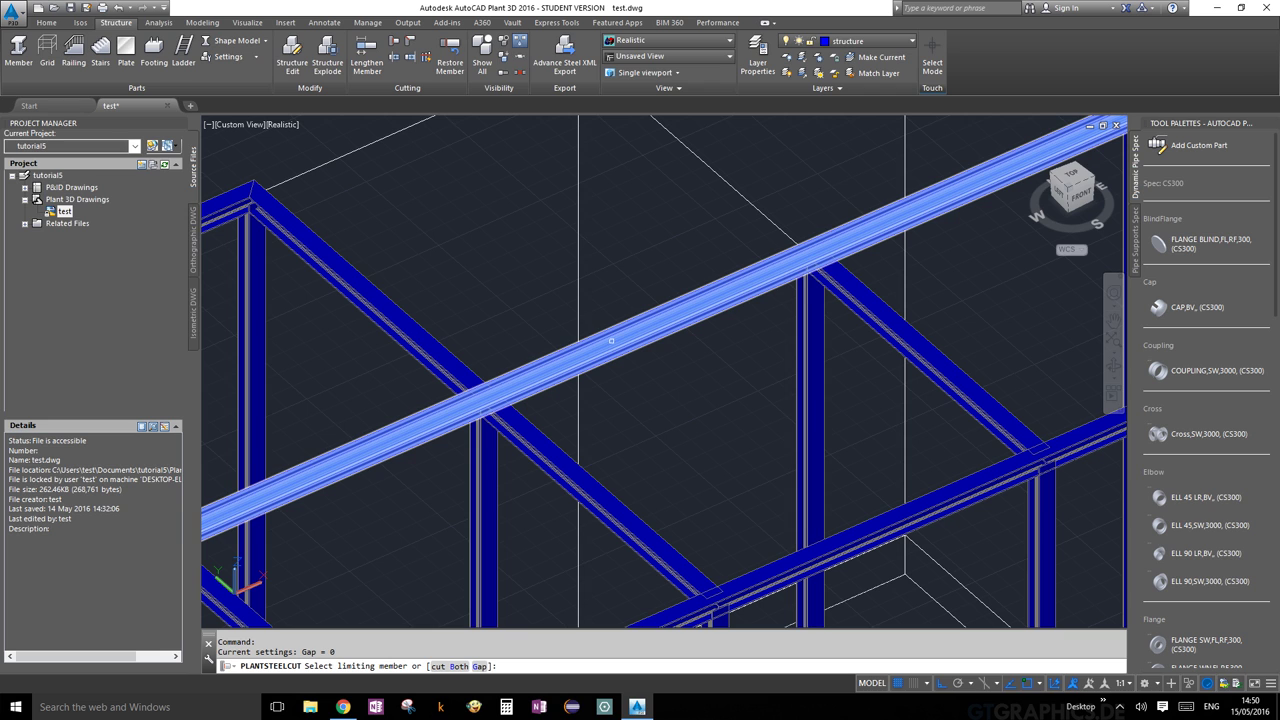
{"action": "left_click", "coordinate": [611, 341]}
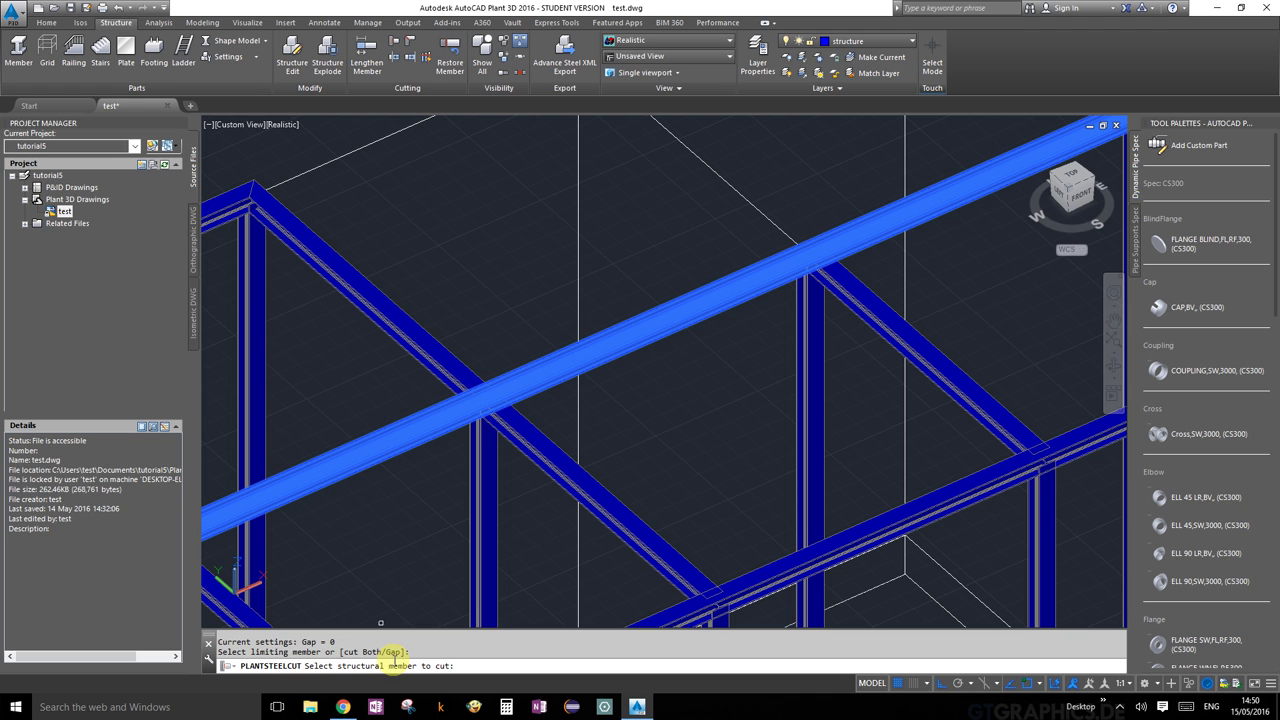
{"action": "scroll", "coordinate": [490, 410], "scroll_direction": "up", "scroll_amount": 4}
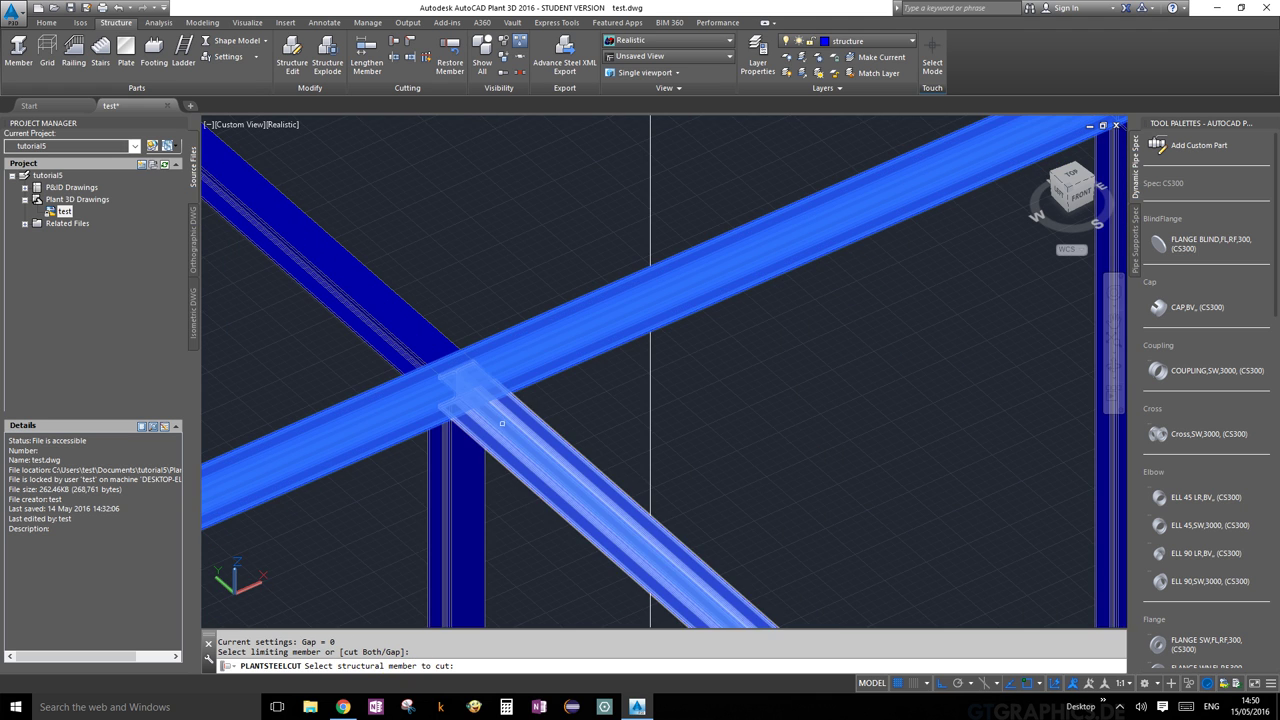
{"action": "left_click", "coordinate": [502, 424]}
Cut the diagonal beam back at the next crossing against another limiting beam
{"action": "scroll", "coordinate": [800, 389], "scroll_direction": "down", "scroll_amount": 3}
{"action": "scroll", "coordinate": [706, 483], "scroll_direction": "up", "scroll_amount": 2}
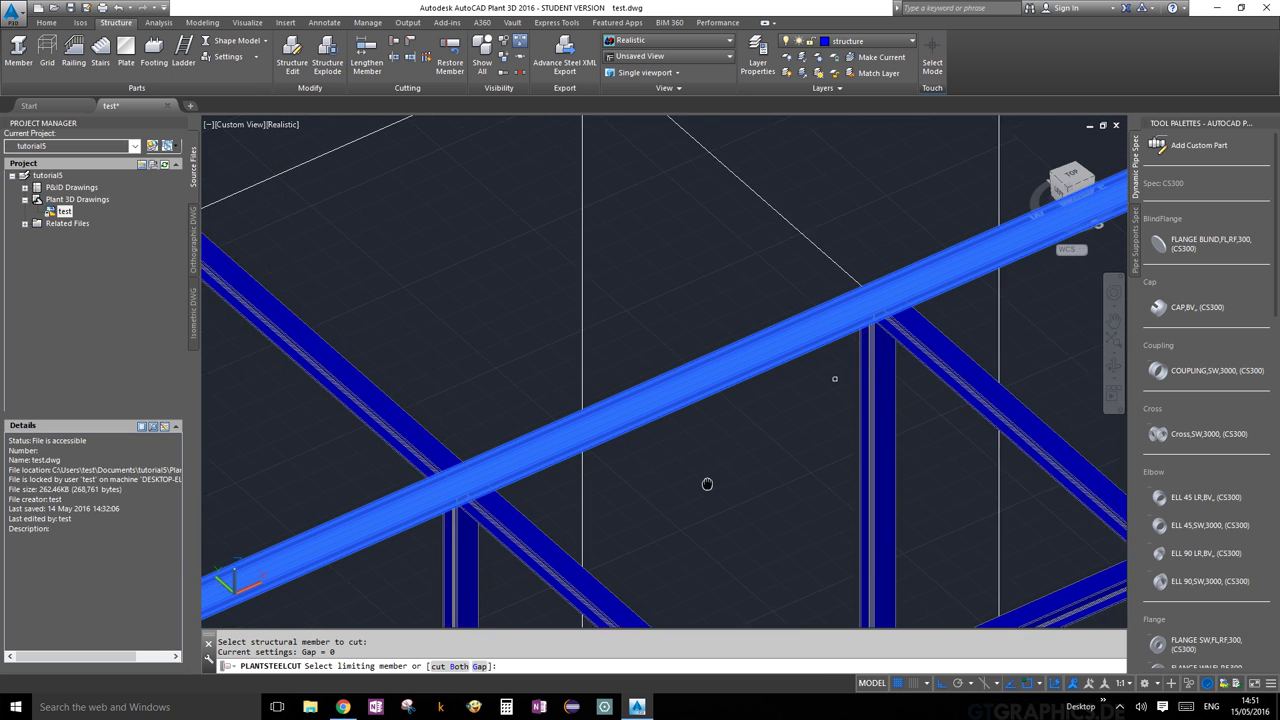
{"action": "middle_click_drag", "start_coordinate": [706, 483], "coordinate": [802, 420]}
{"action": "left_click", "coordinate": [825, 411]}
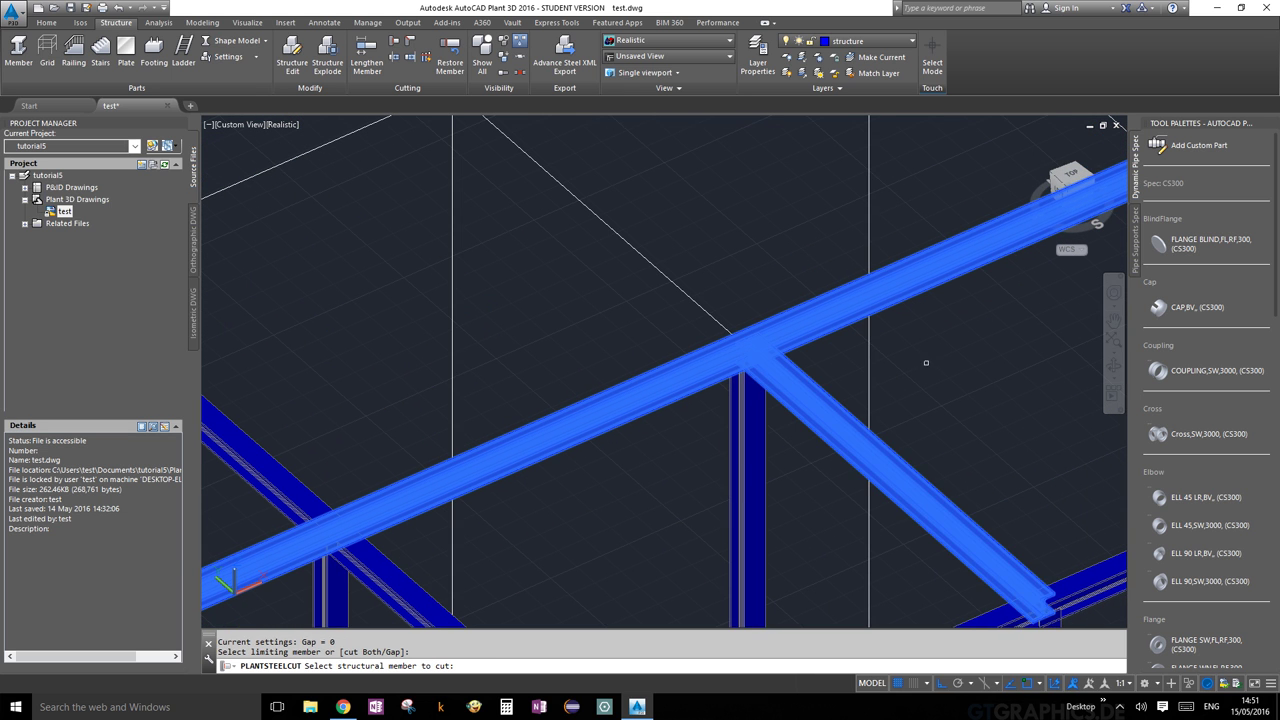
{"action": "middle_click_drag", "start_coordinate": [926, 363], "coordinate": [586, 520]}
{"action": "scroll", "coordinate": [517, 440], "scroll_direction": "down", "scroll_amount": 4}
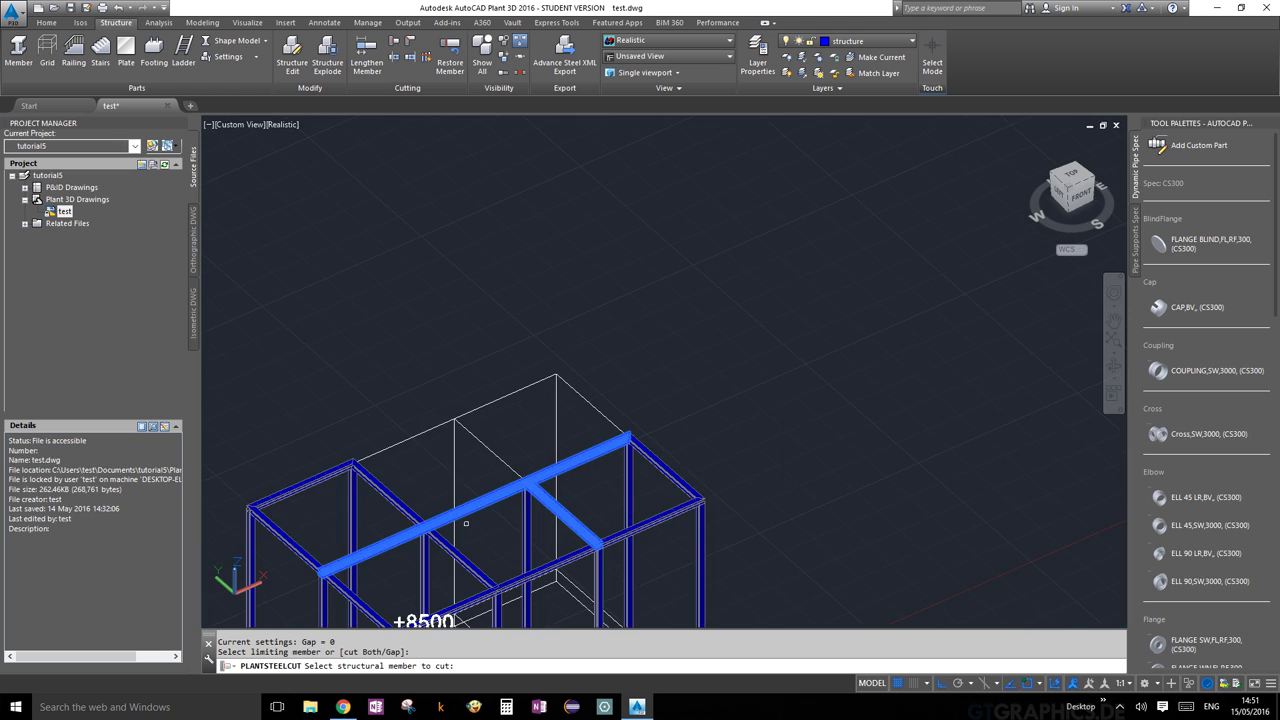
{"action": "scroll", "coordinate": [532, 402], "scroll_direction": "up", "scroll_amount": 5}
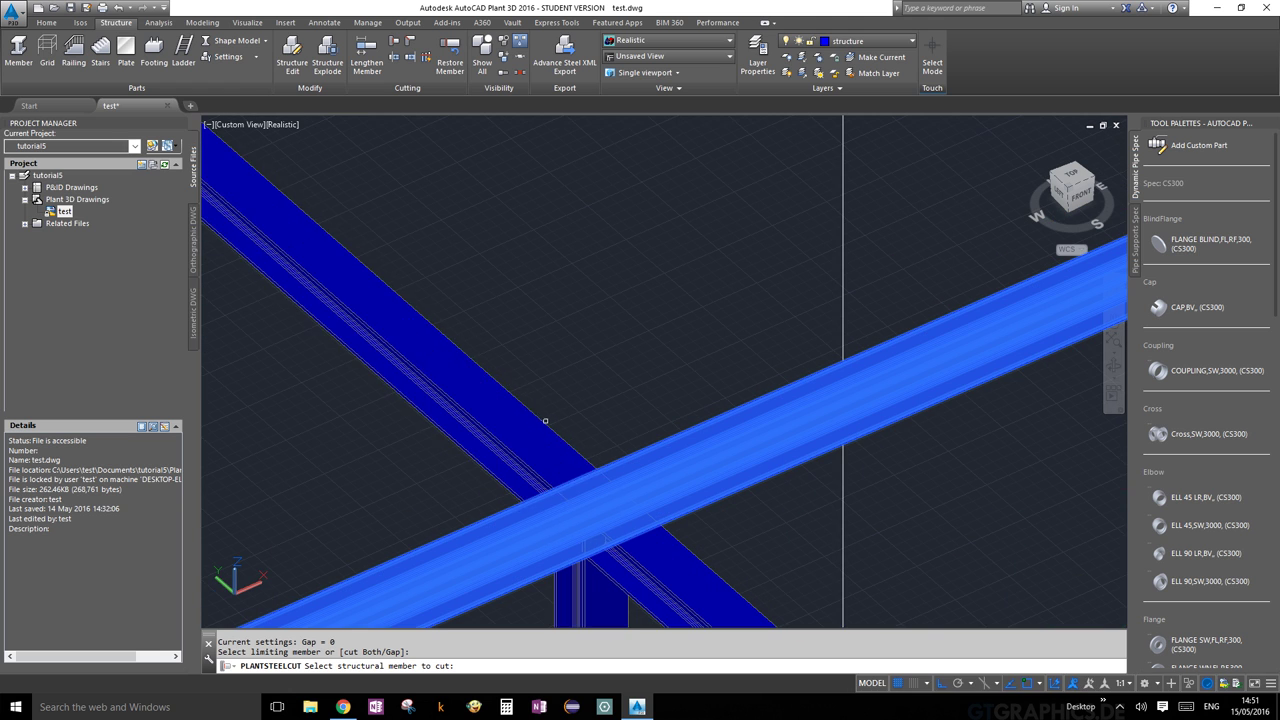
{"action": "left_click", "coordinate": [545, 420]}
Try cutting the lower beam back against the diagonal beam, then end the command
{"action": "scroll", "coordinate": [545, 420], "scroll_direction": "down", "scroll_amount": 2}
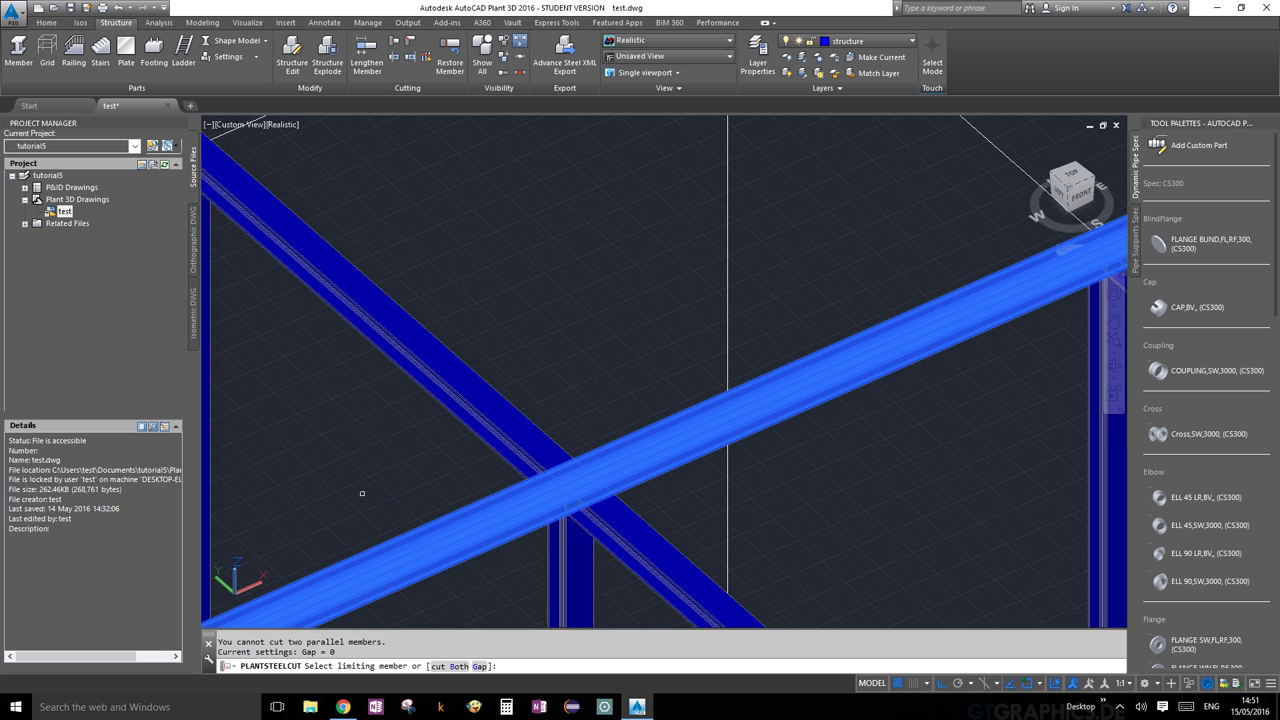
{"action": "scroll", "coordinate": [362, 493], "scroll_direction": "down", "scroll_amount": 3}
{"action": "scroll", "coordinate": [634, 420], "scroll_direction": "up", "scroll_amount": 4}
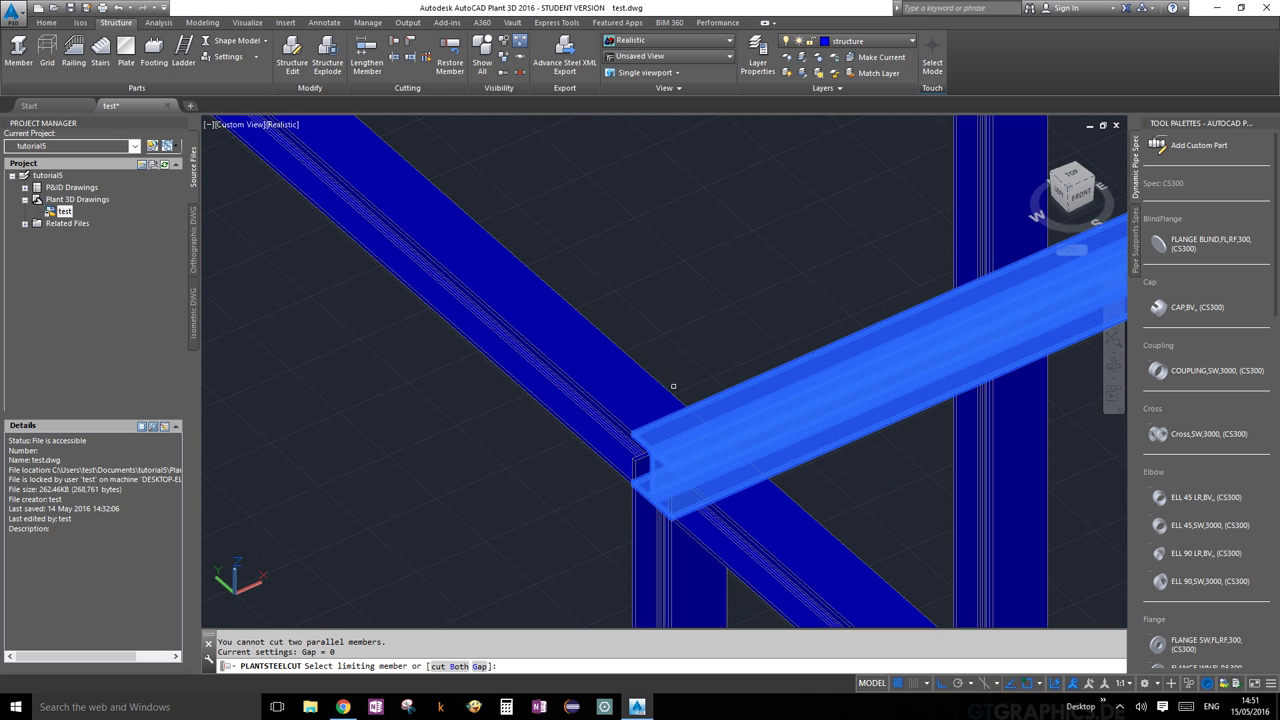
{"action": "left_click", "coordinate": [670, 389]}
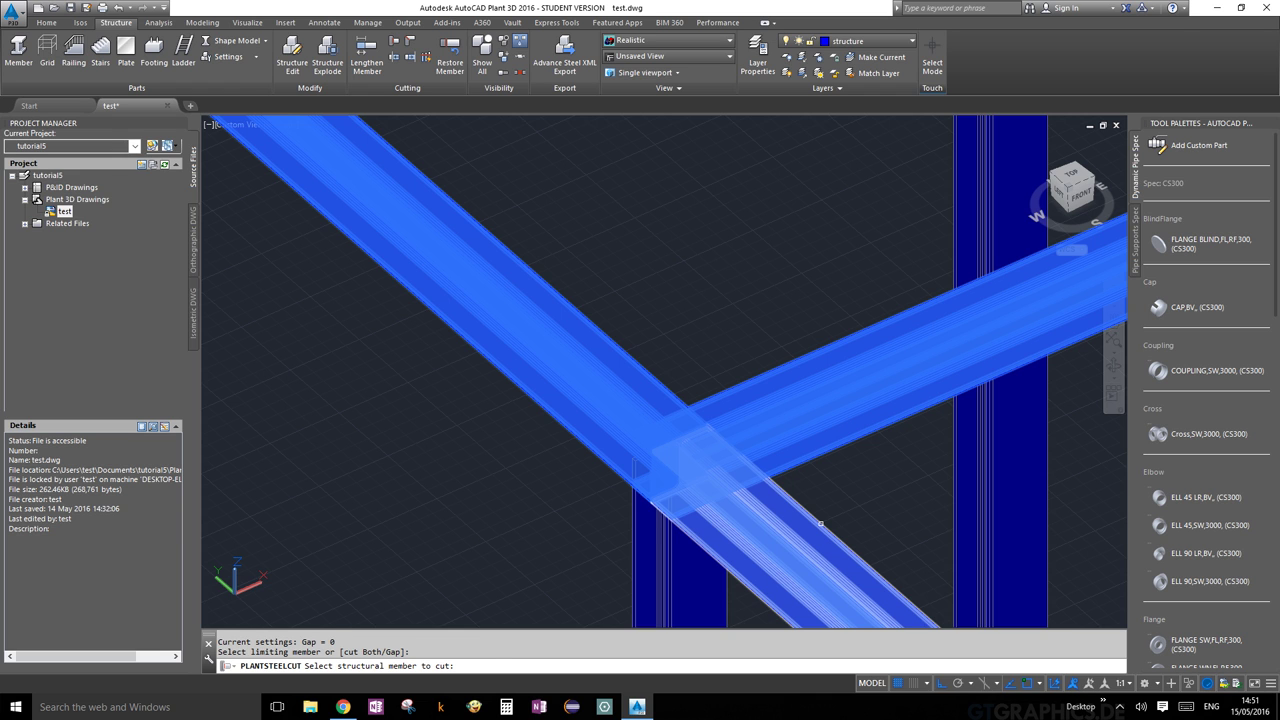
{"action": "left_click", "coordinate": [835, 525]}
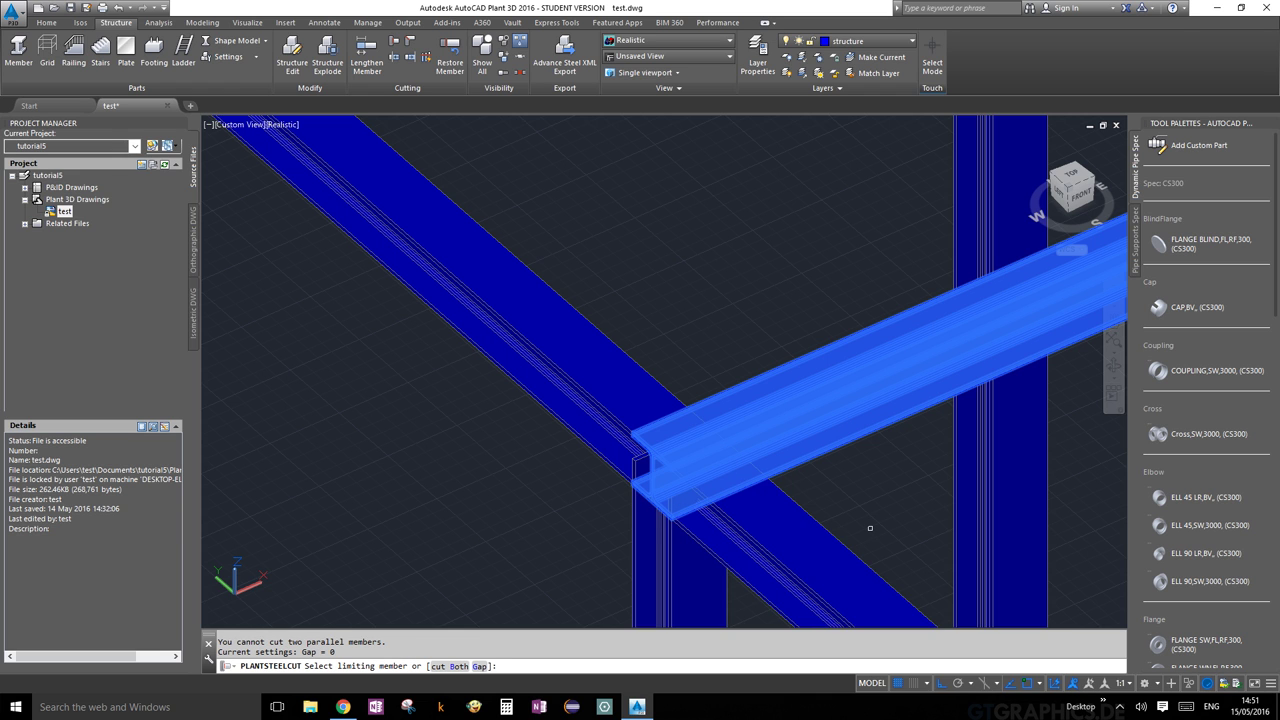
{"action": "key", "text": "Escape"}
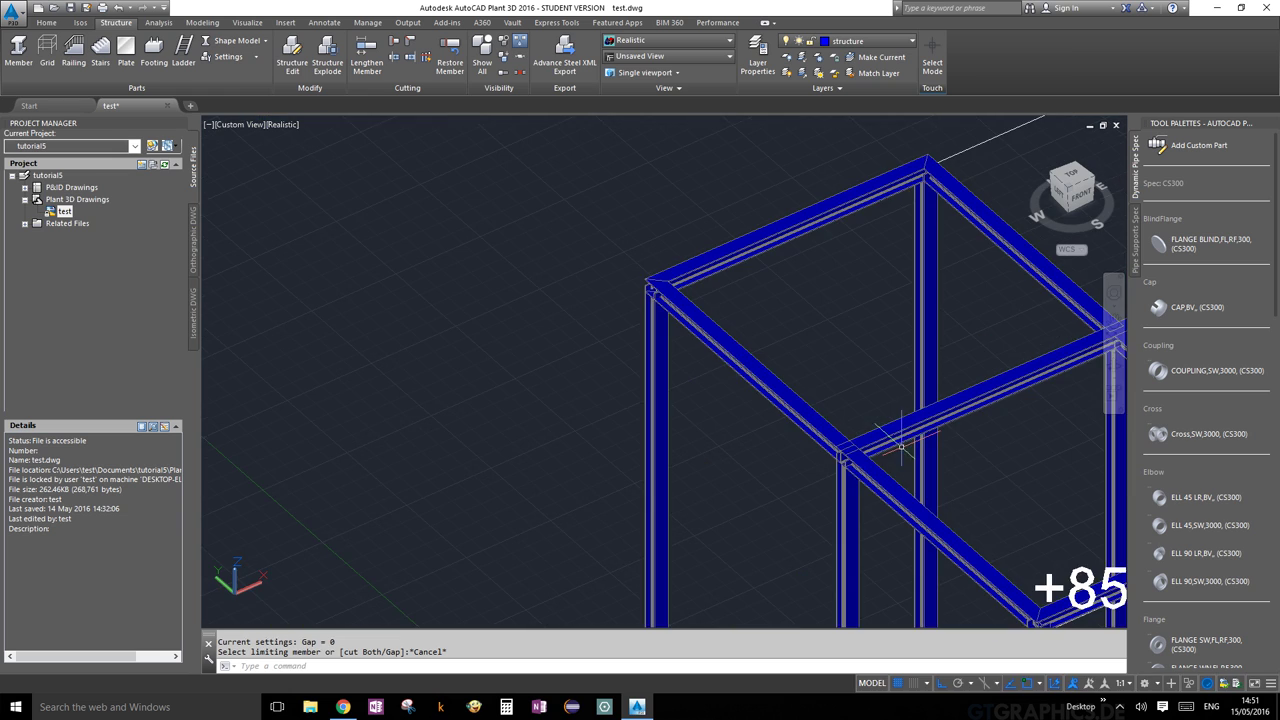
Stretch the crossing beam's end grip to the Endpoint on the other beam's edge
{"action": "key", "text": "Escape"}
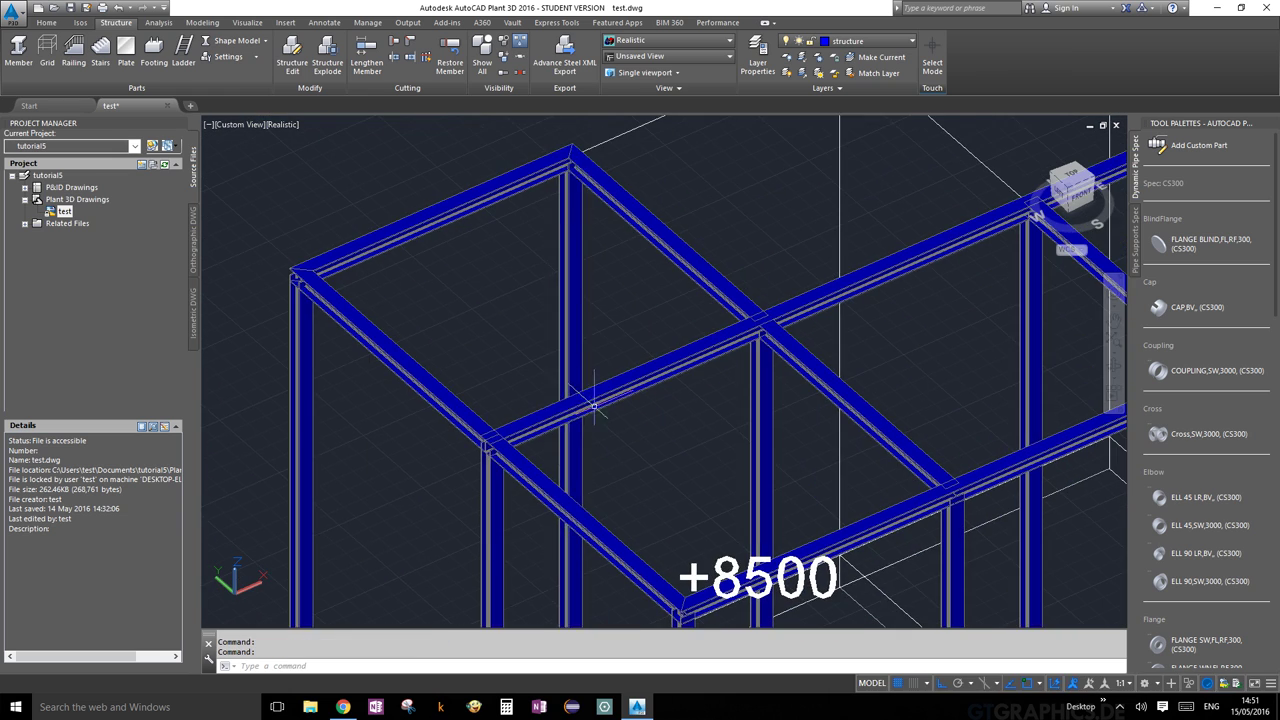
{"action": "scroll", "coordinate": [594, 405], "scroll_direction": "up", "scroll_amount": 10}
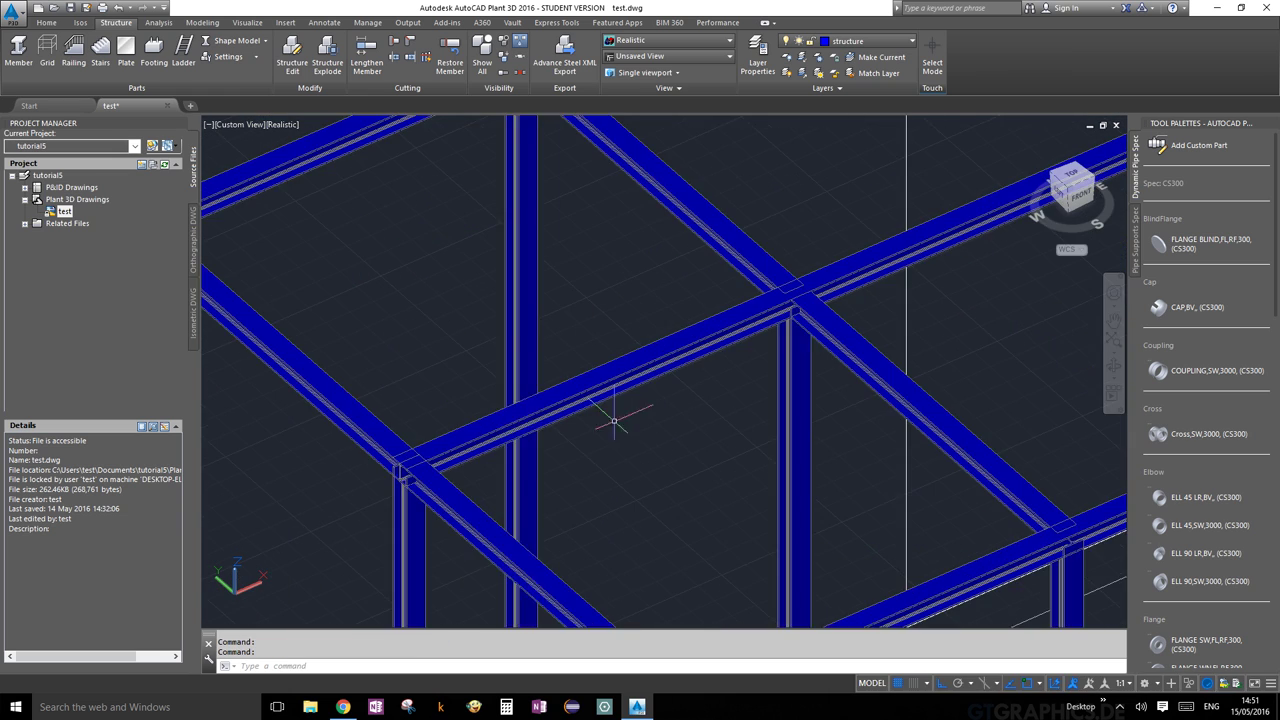
{"action": "scroll", "coordinate": [522, 497], "scroll_direction": "down", "scroll_amount": 5}
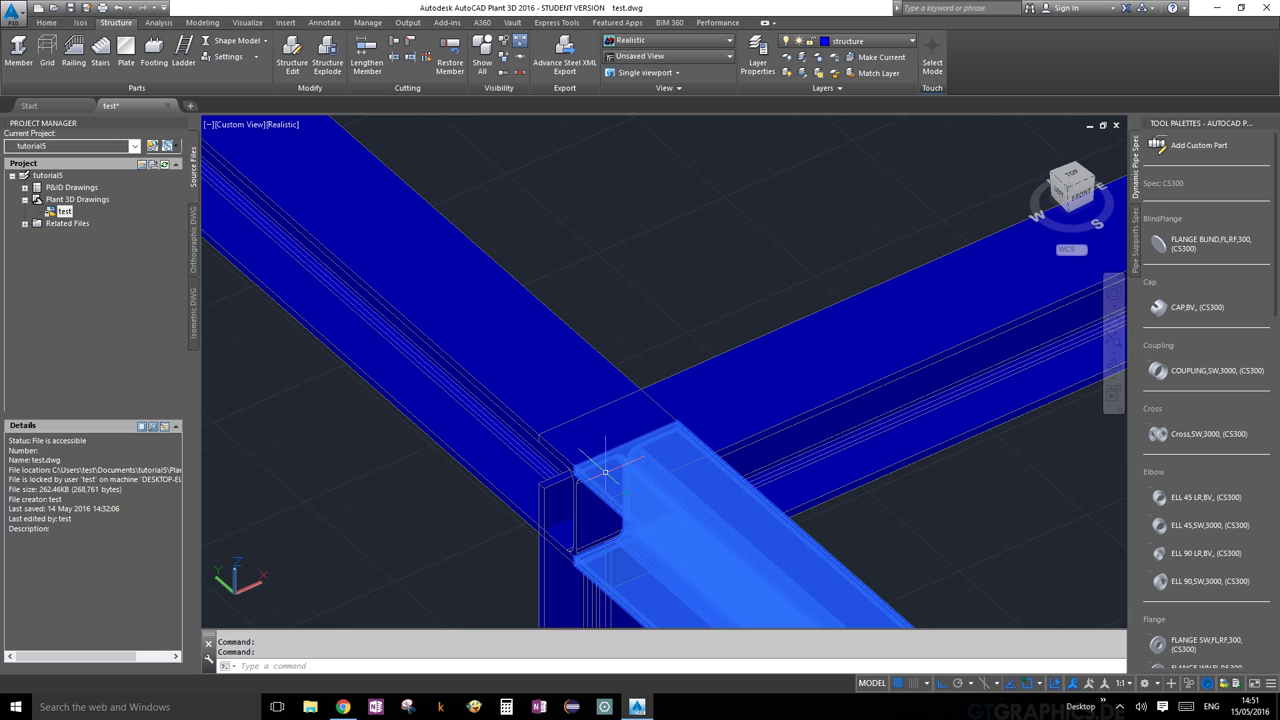
{"action": "scroll", "coordinate": [605, 471], "scroll_direction": "up", "scroll_amount": 2}
{"action": "left_click", "coordinate": [625, 482]}
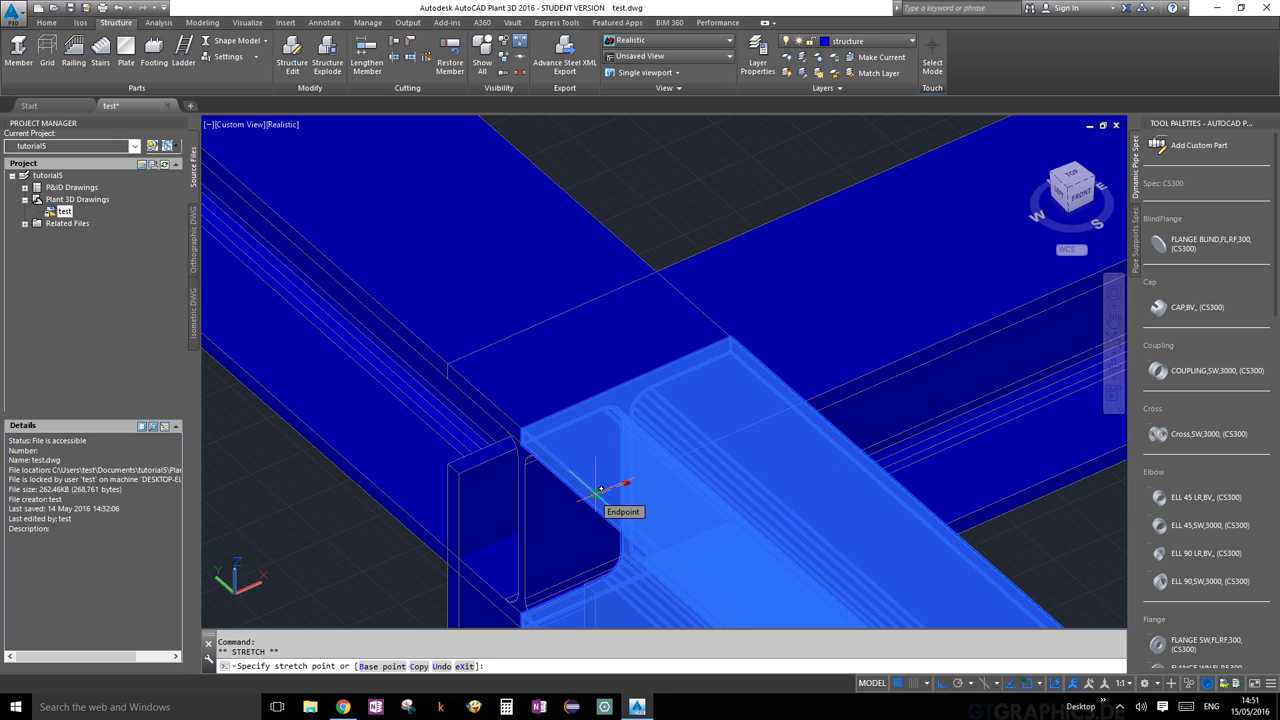
{"action": "left_click", "coordinate": [597, 488]}
{"action": "middle_click_drag", "start_coordinate": [522, 445], "coordinate": [446, 356], "text": "shift"}
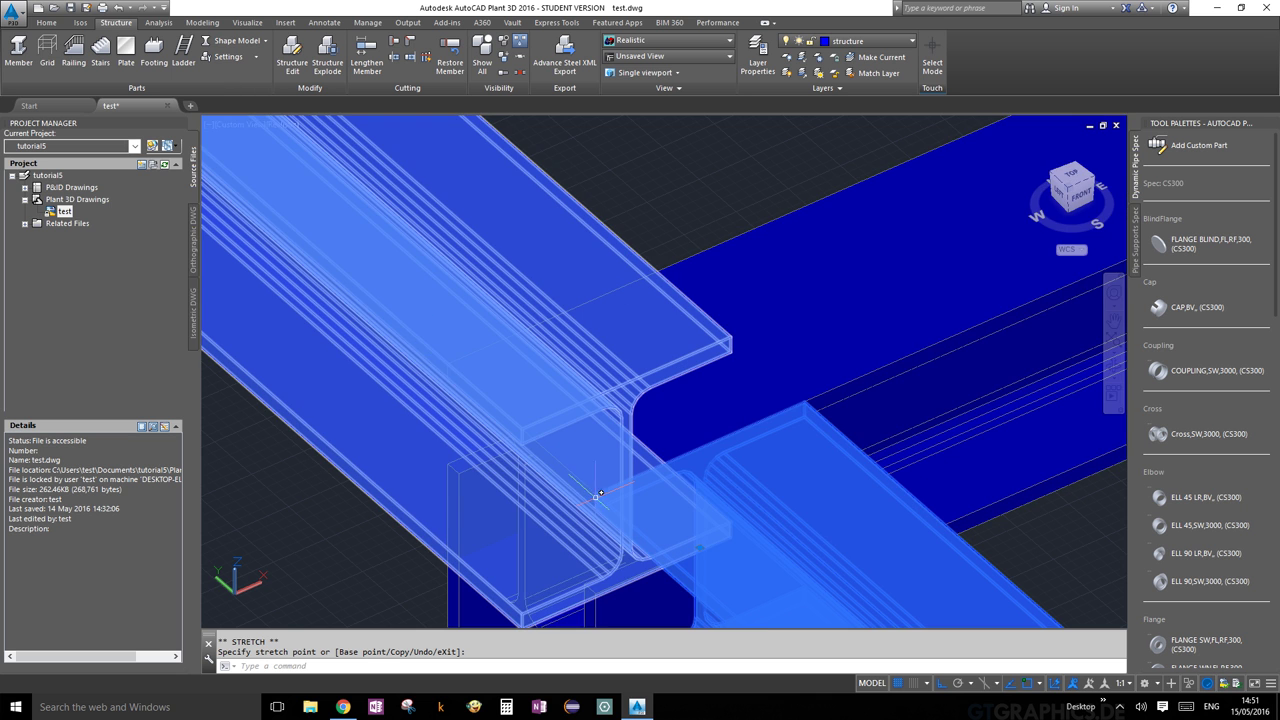
{"action": "key", "text": "Escape"}
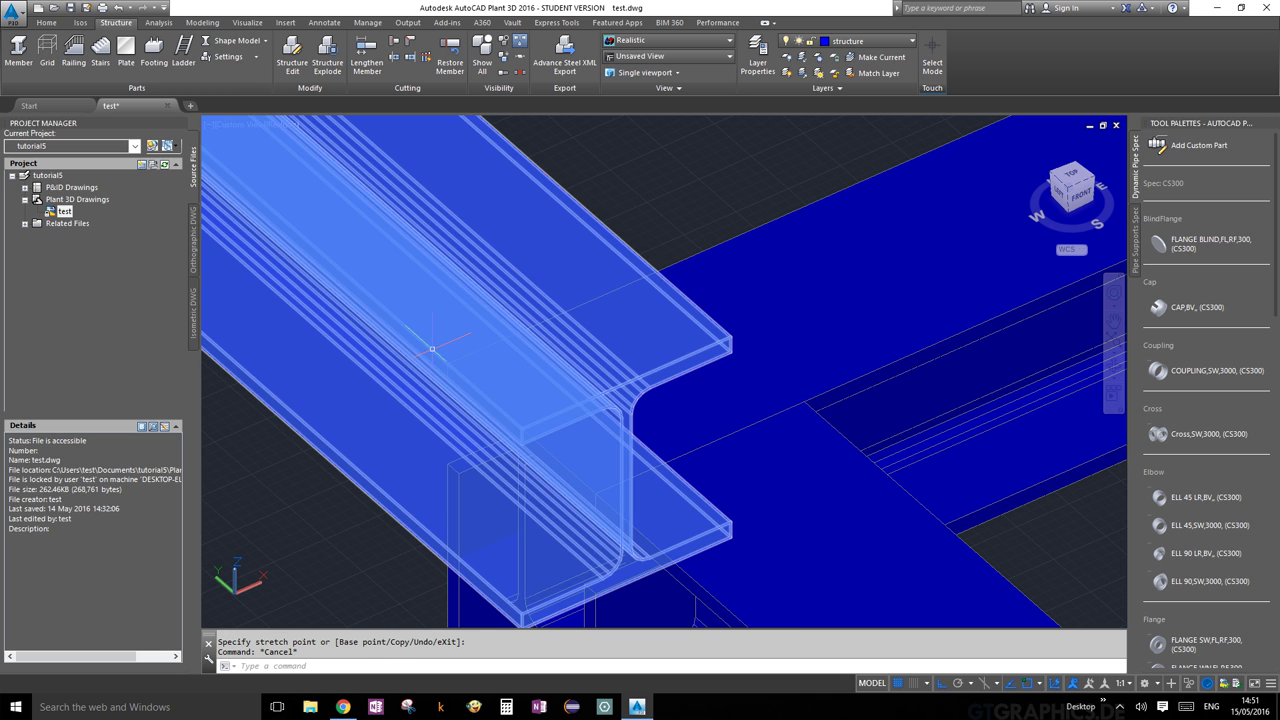
{"action": "key", "text": "Escape"}
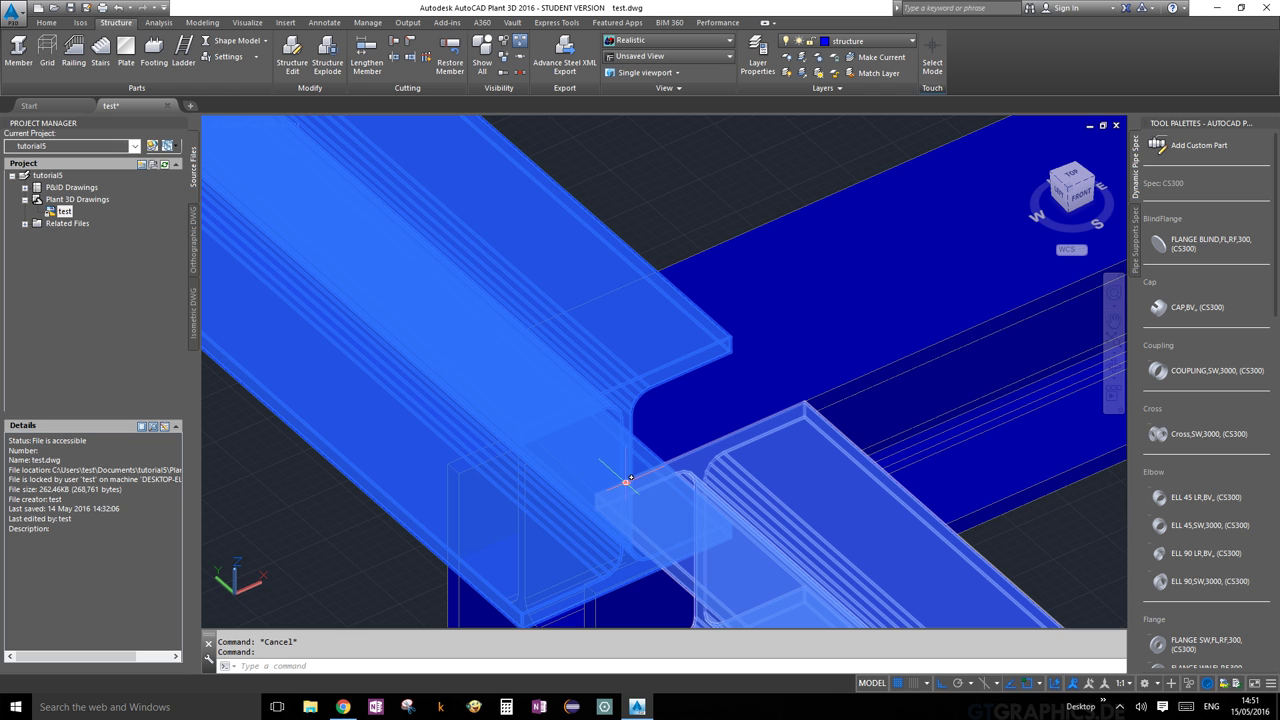
{"action": "left_click", "coordinate": [626, 481]}
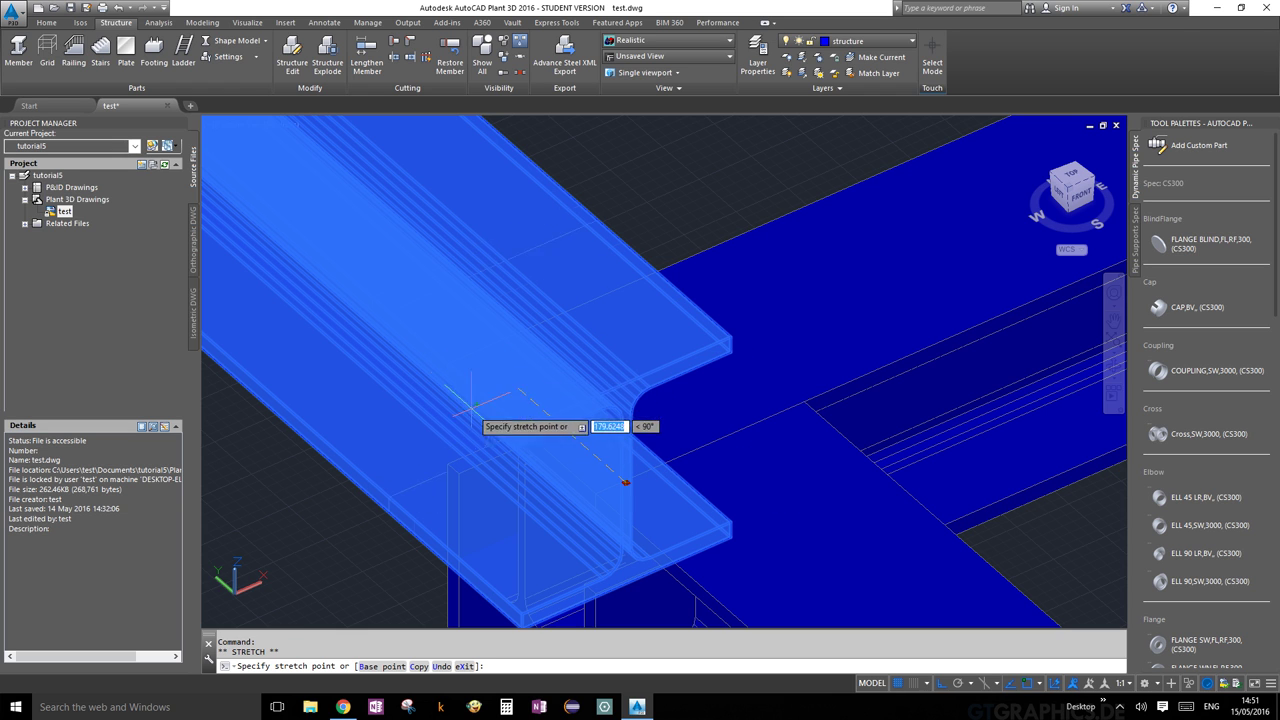
{"action": "left_click", "coordinate": [447, 463]}
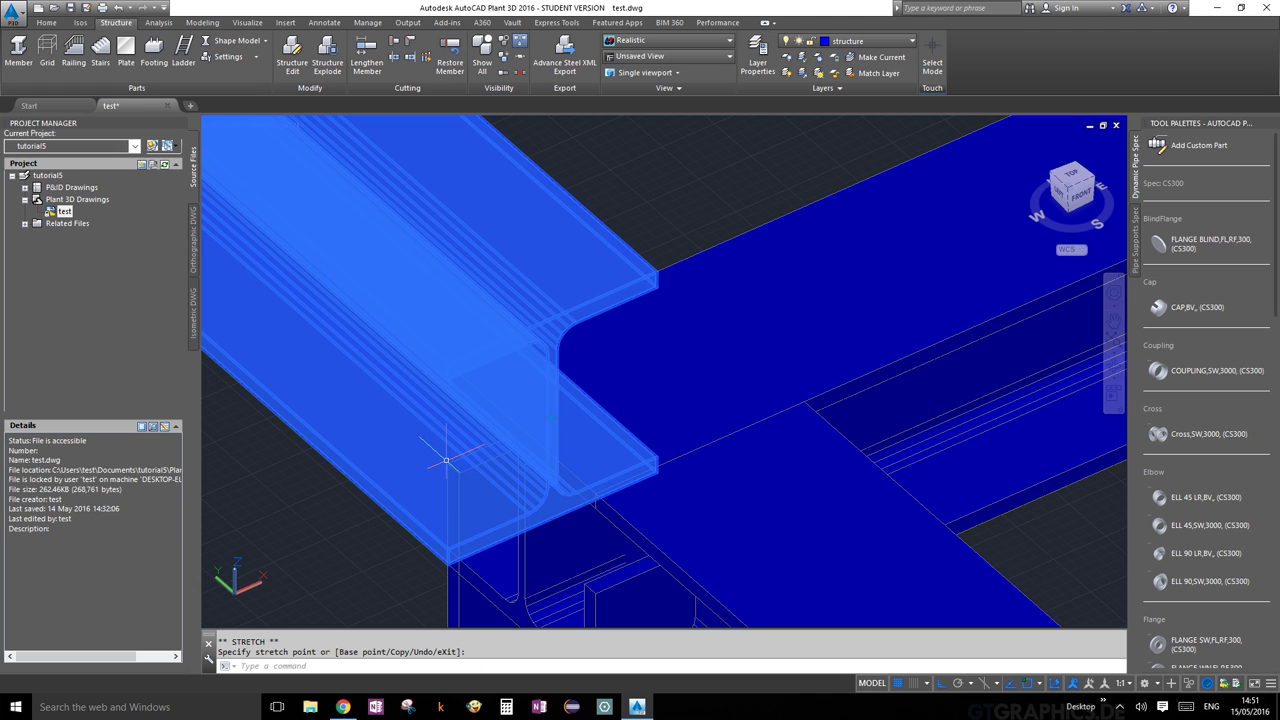
Clear the stretch selection and cut a diagonal beam back against the long beam
{"action": "key", "text": "Escape"}
{"action": "scroll", "coordinate": [671, 568], "scroll_direction": "down", "scroll_amount": 5}
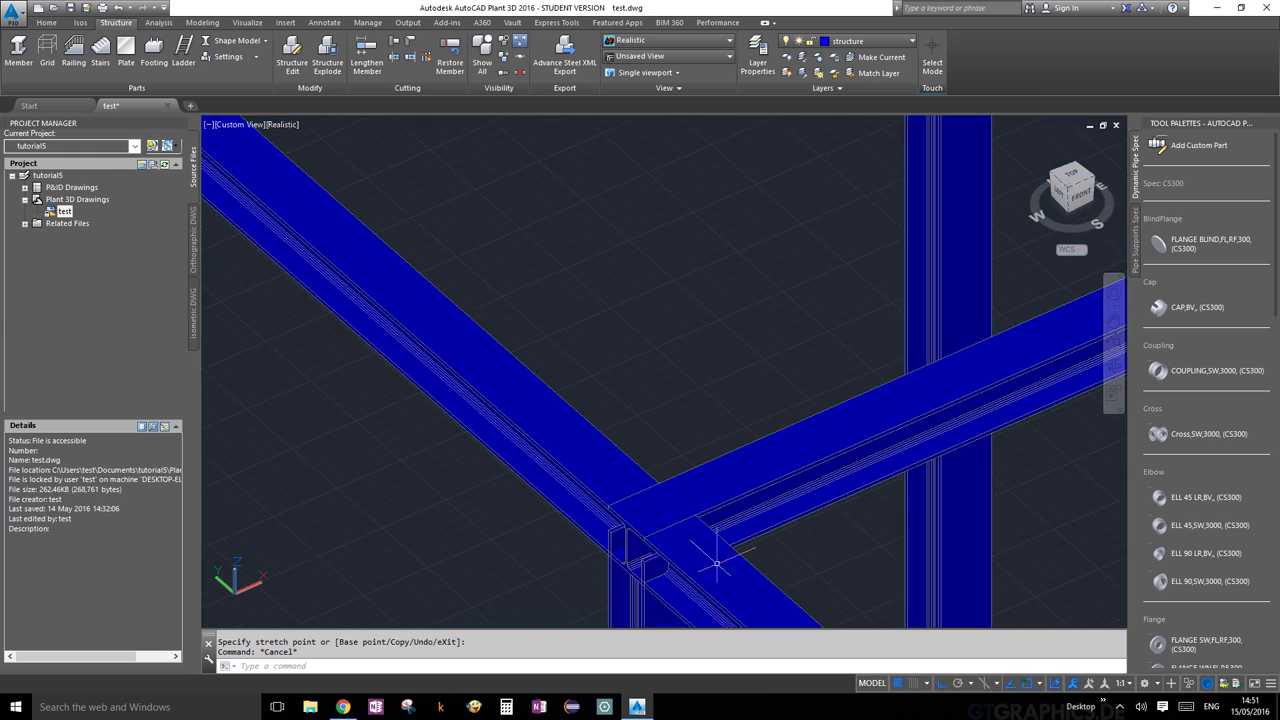
{"action": "key", "text": "Escape"}
{"action": "scroll", "coordinate": [833, 323], "scroll_direction": "up", "scroll_amount": 2}
{"action": "scroll", "coordinate": [833, 323], "scroll_direction": "down", "scroll_amount": 1}
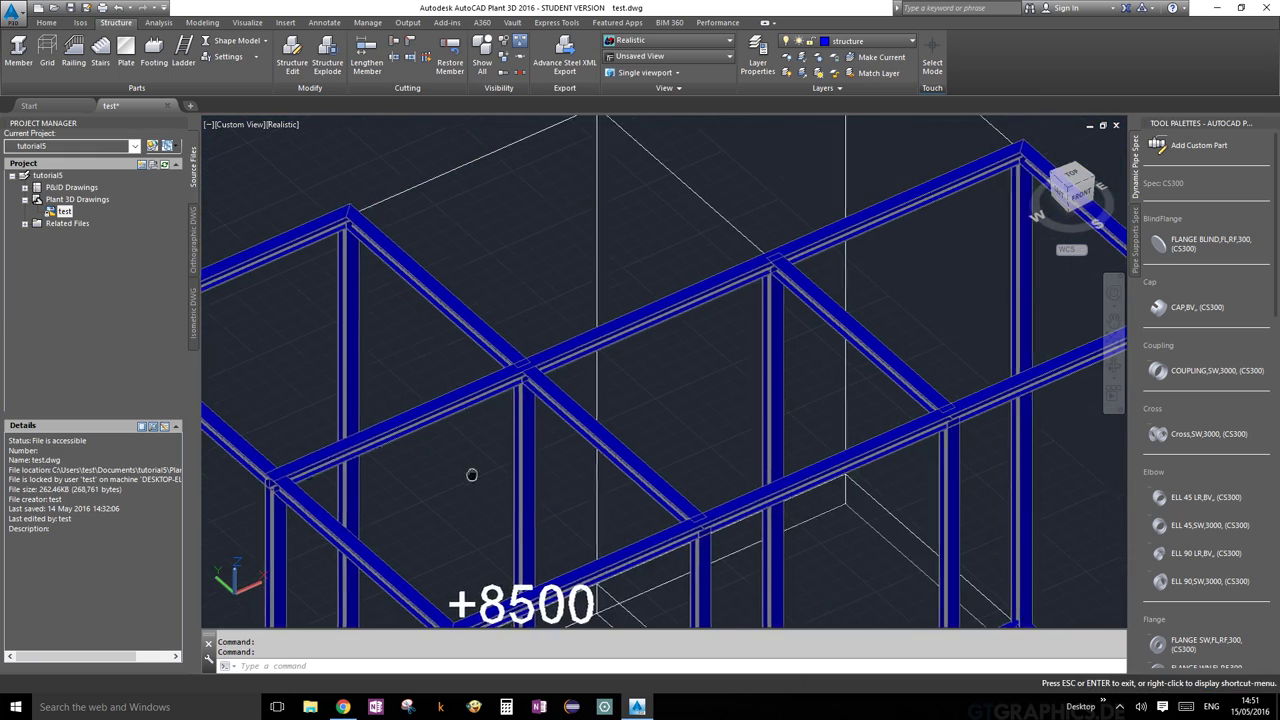
{"action": "scroll", "coordinate": [540, 356], "scroll_direction": "up", "scroll_amount": 4}
{"action": "scroll", "coordinate": [494, 348], "scroll_direction": "up", "scroll_amount": 3}
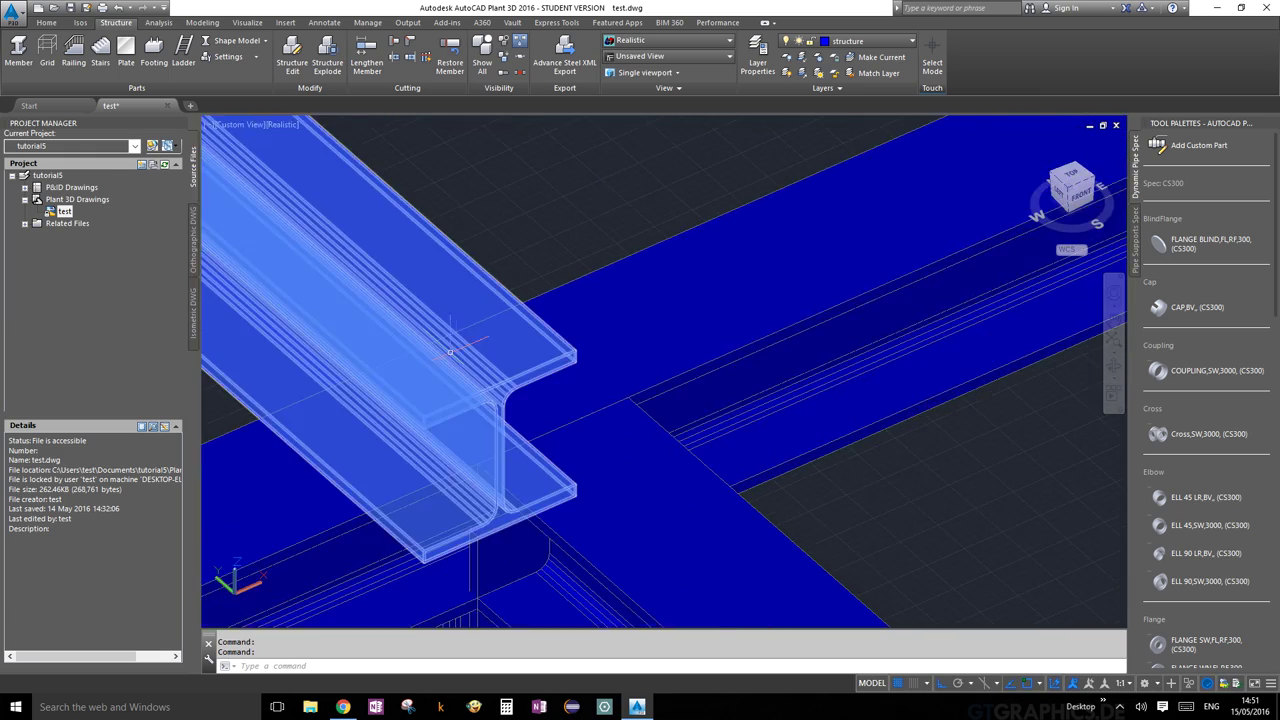
{"action": "scroll", "coordinate": [526, 358], "scroll_direction": "down", "scroll_amount": 2}
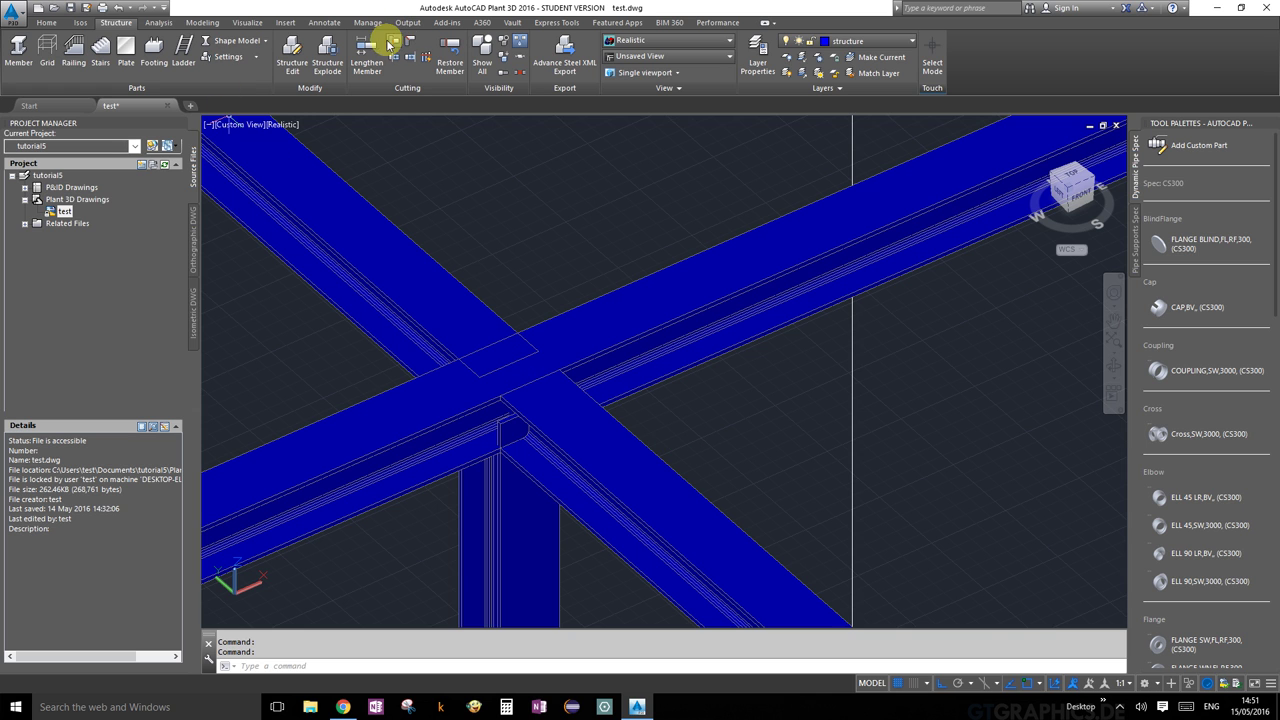
{"action": "left_click", "coordinate": [551, 323]}
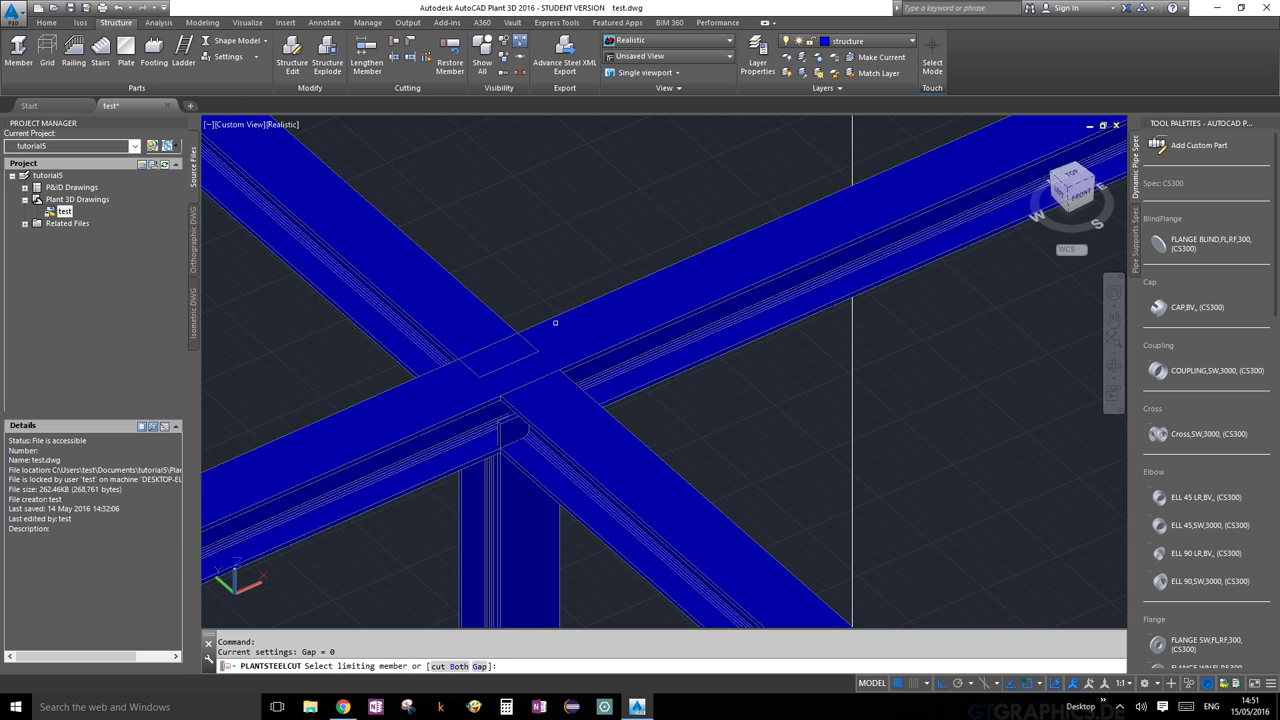
{"action": "left_click", "coordinate": [489, 302]}
{"action": "scroll", "coordinate": [700, 360], "scroll_direction": "down", "scroll_amount": 3}
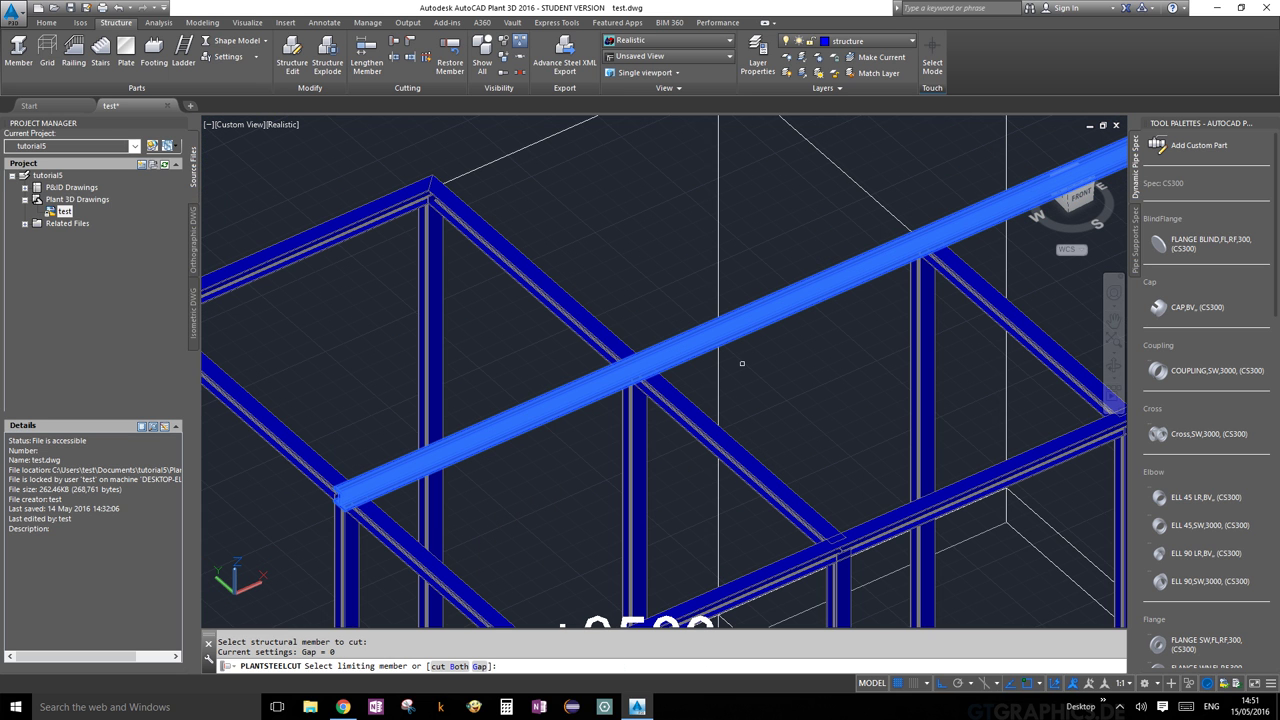
{"action": "key", "text": "Escape"}
Near footings C and D, trim the diagonal beams back to the long +8500 beam
{"action": "scroll", "coordinate": [729, 410], "scroll_direction": "down", "scroll_amount": 2}
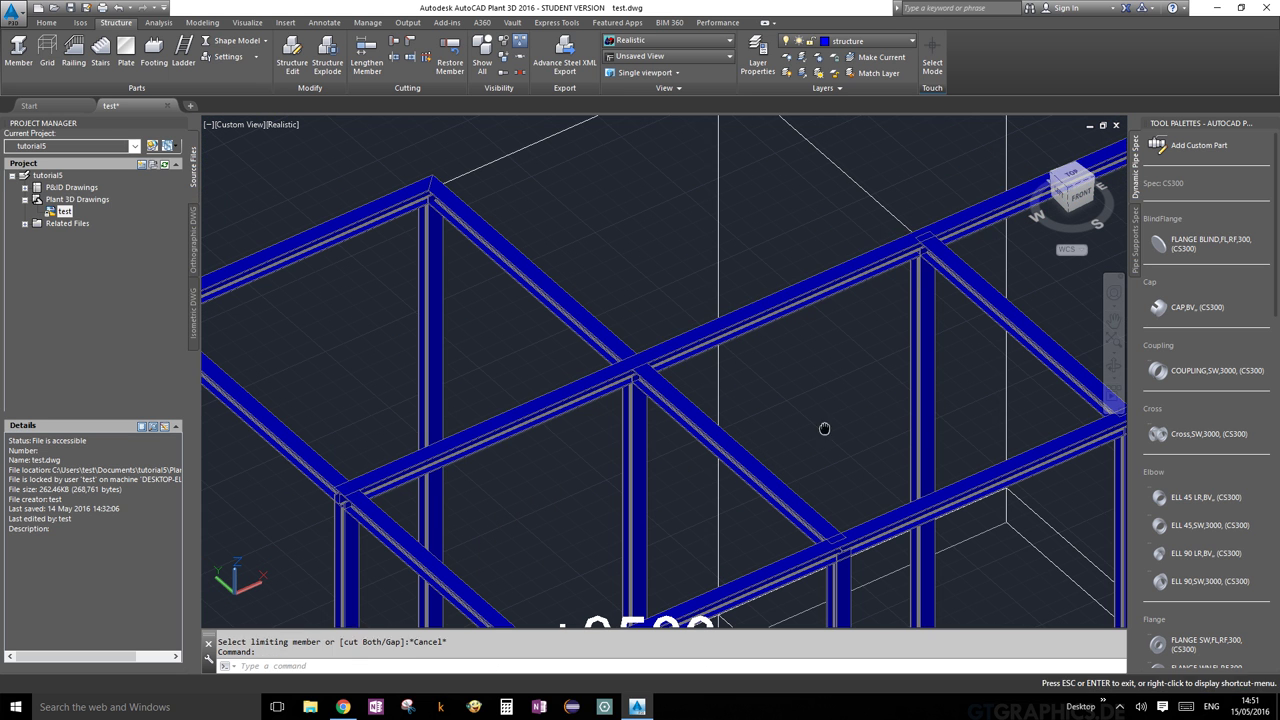
{"action": "scroll", "coordinate": [823, 431], "scroll_direction": "up", "scroll_amount": 3}
{"action": "middle_click_drag", "start_coordinate": [497, 194], "coordinate": [662, 357]}
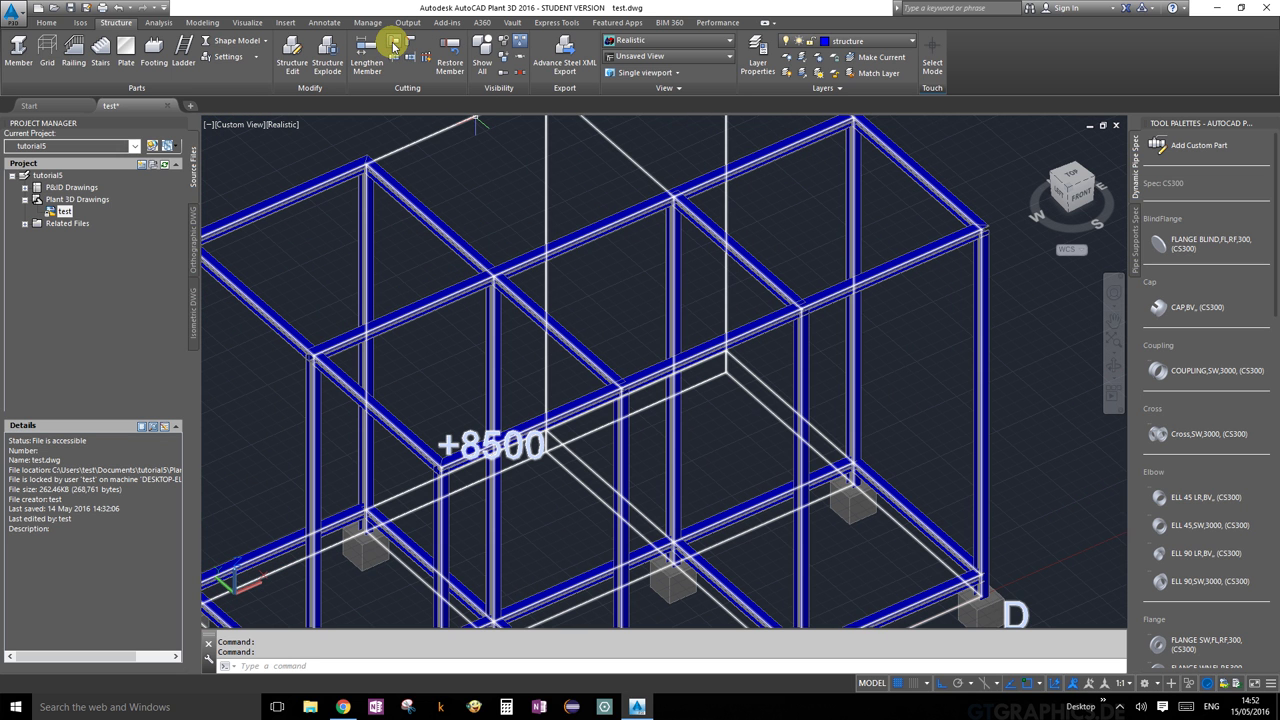
{"action": "left_click", "coordinate": [395, 45]}
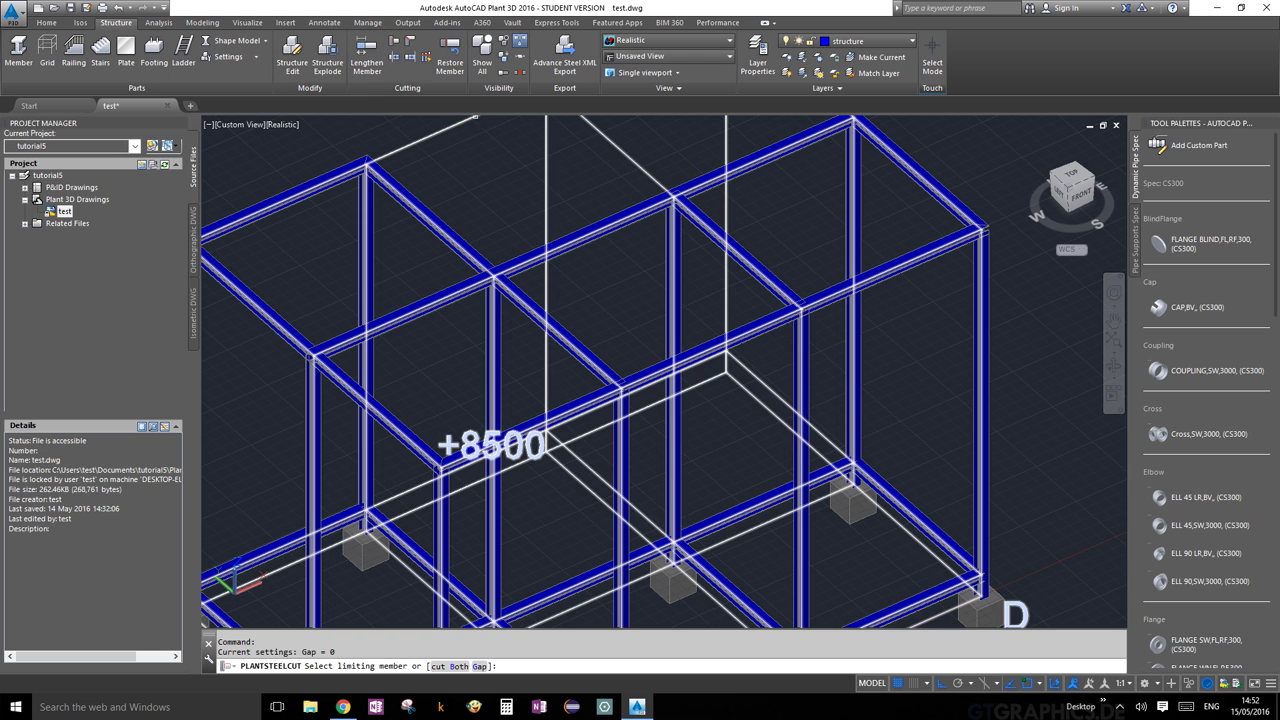
{"action": "scroll", "coordinate": [636, 355], "scroll_direction": "up", "scroll_amount": 4}
{"action": "left_click", "coordinate": [636, 355]}
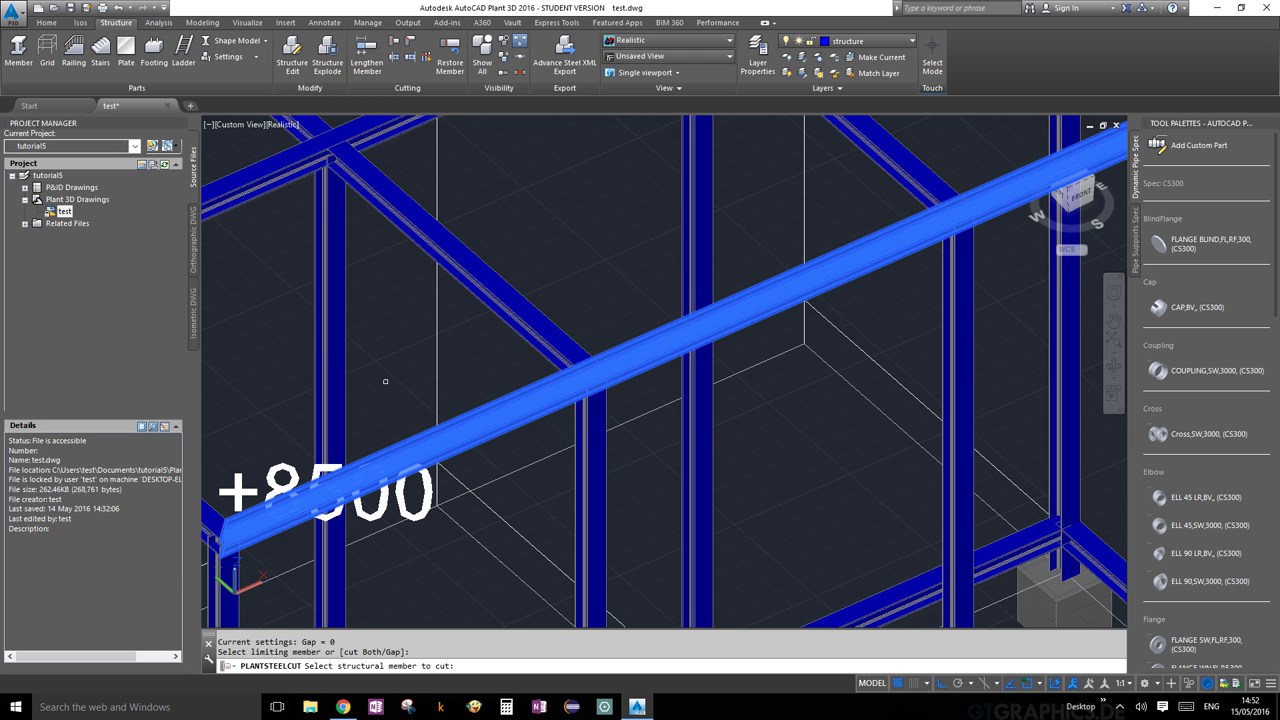
{"action": "middle_click_drag", "start_coordinate": [386, 380], "coordinate": [568, 253]}
{"action": "scroll", "coordinate": [543, 371], "scroll_direction": "up", "scroll_amount": 5}
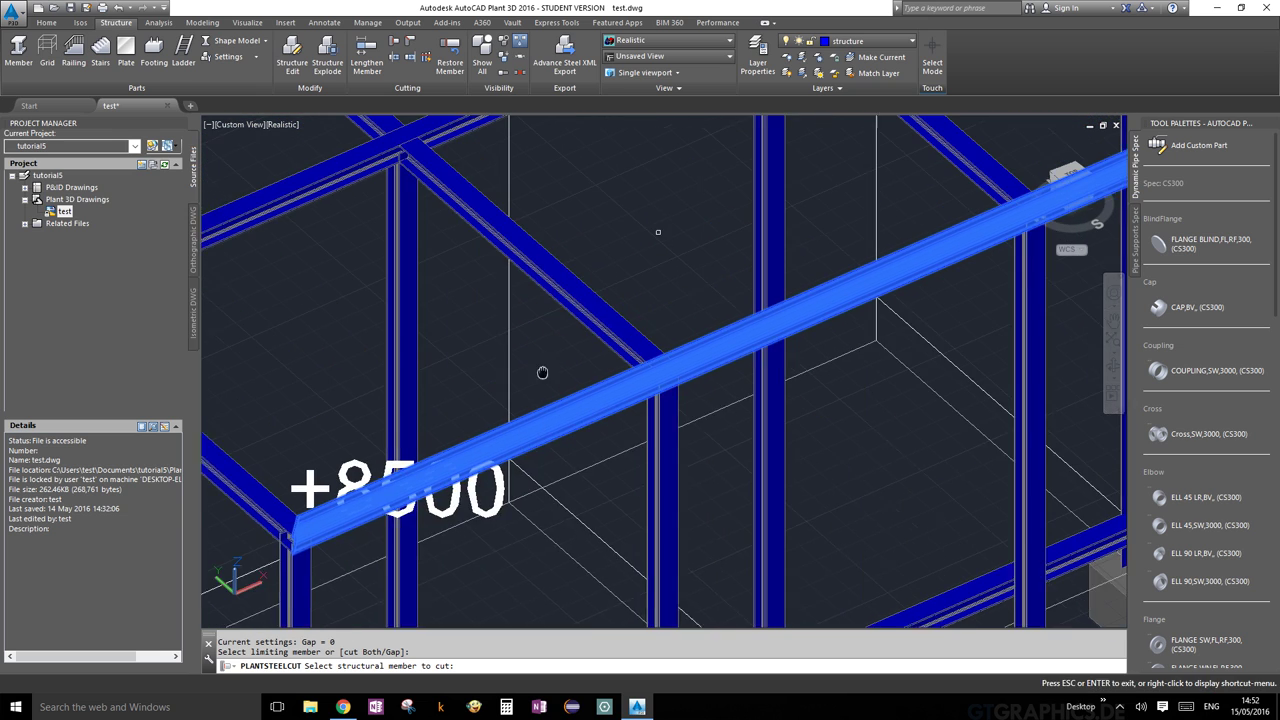
{"action": "left_click", "coordinate": [630, 385]}
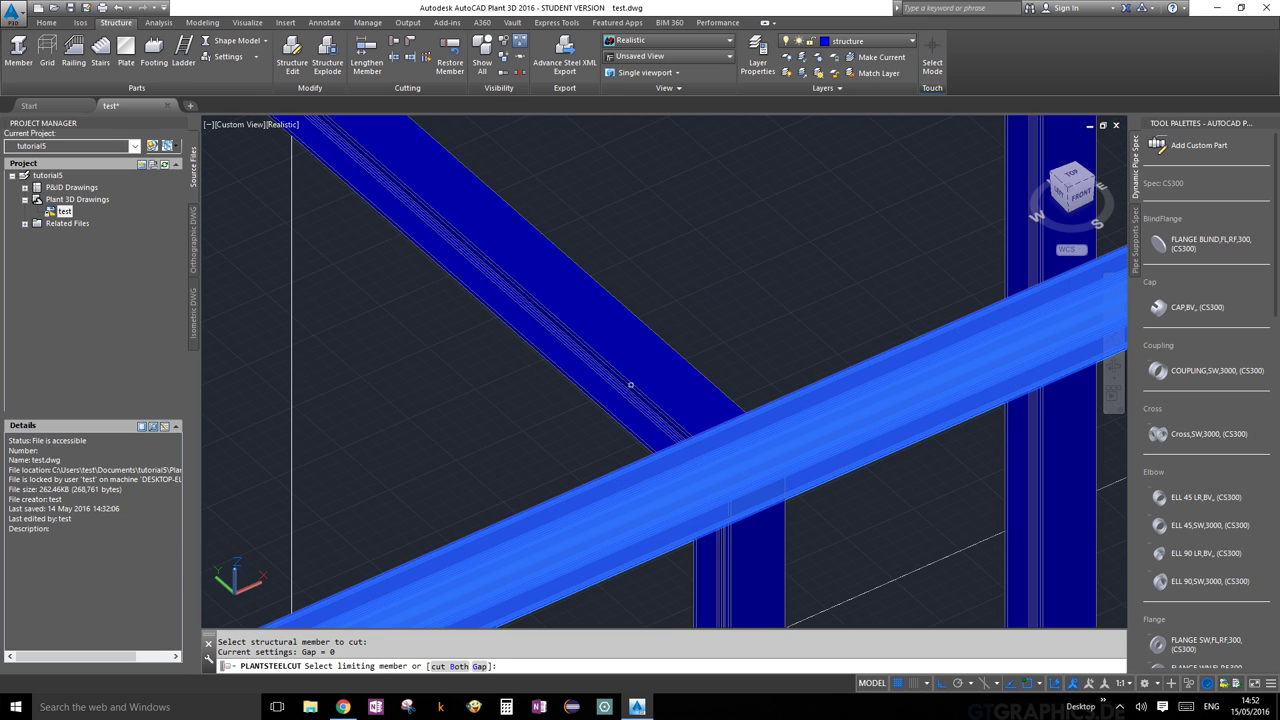
{"action": "scroll", "coordinate": [629, 380], "scroll_direction": "down", "scroll_amount": 5}
{"action": "middle_click_drag", "start_coordinate": [832, 286], "coordinate": [590, 380]}
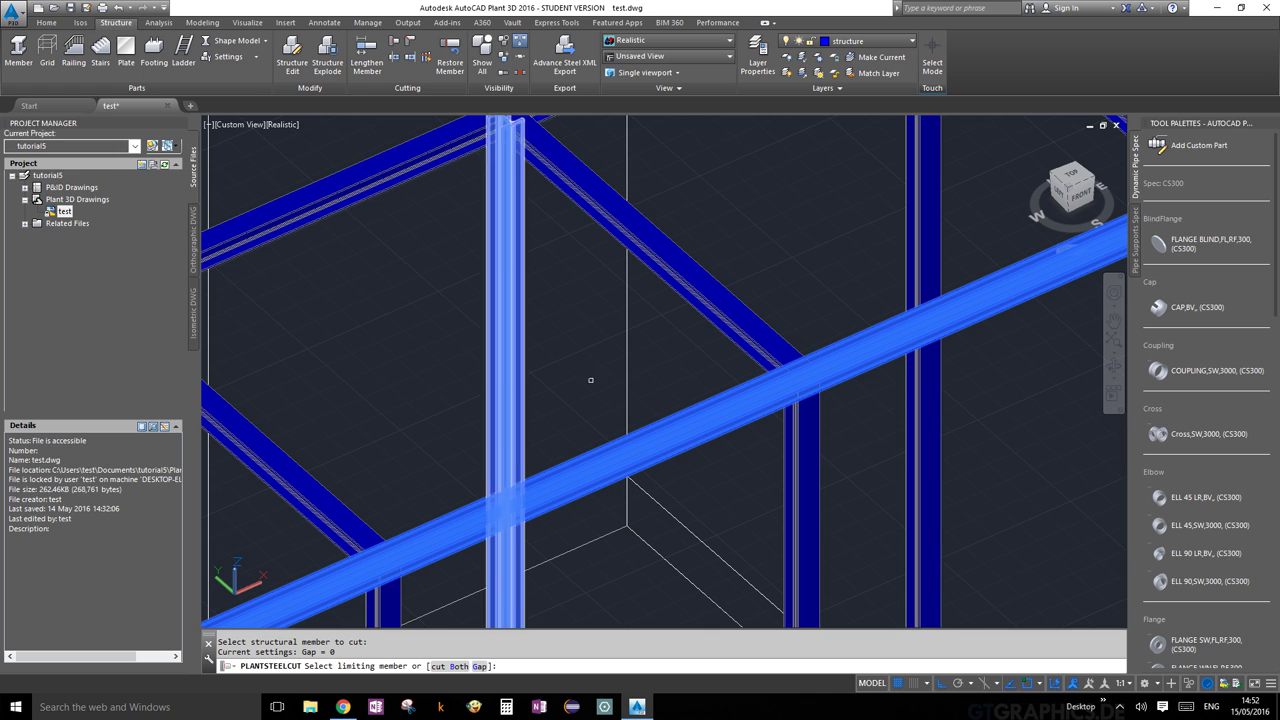
{"action": "left_click", "coordinate": [737, 325]}
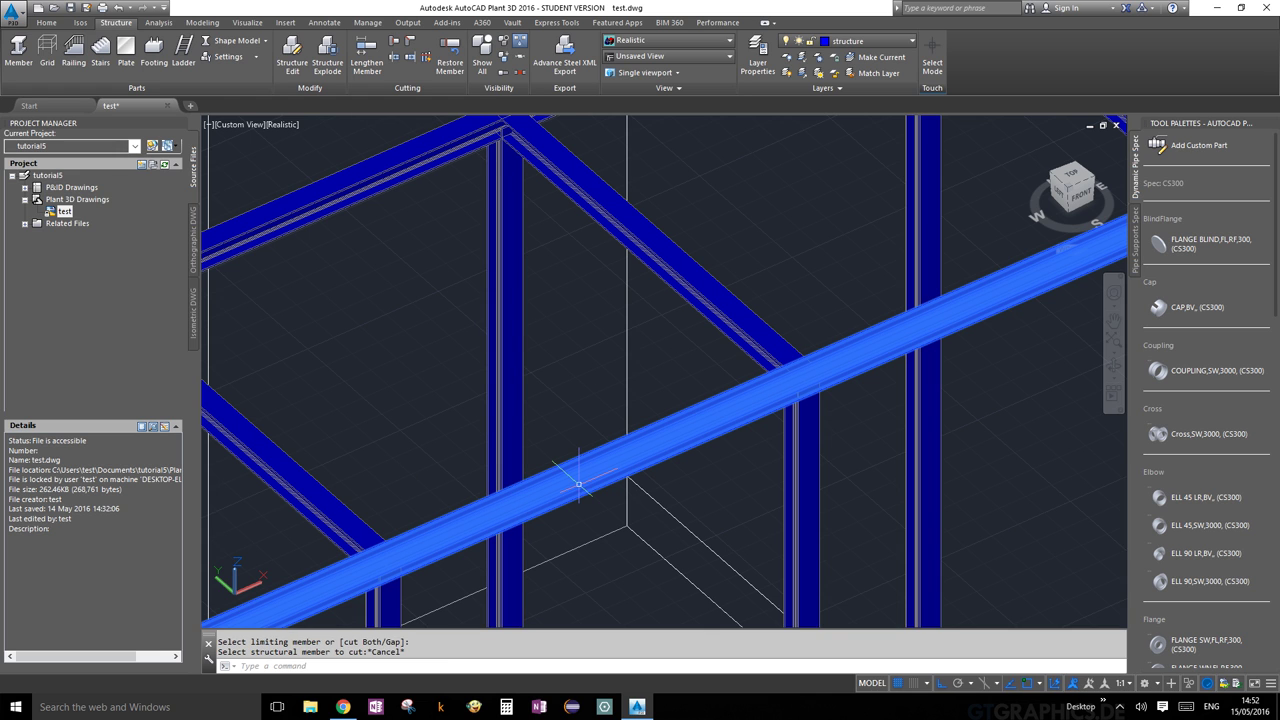
{"action": "key", "text": "Escape"}
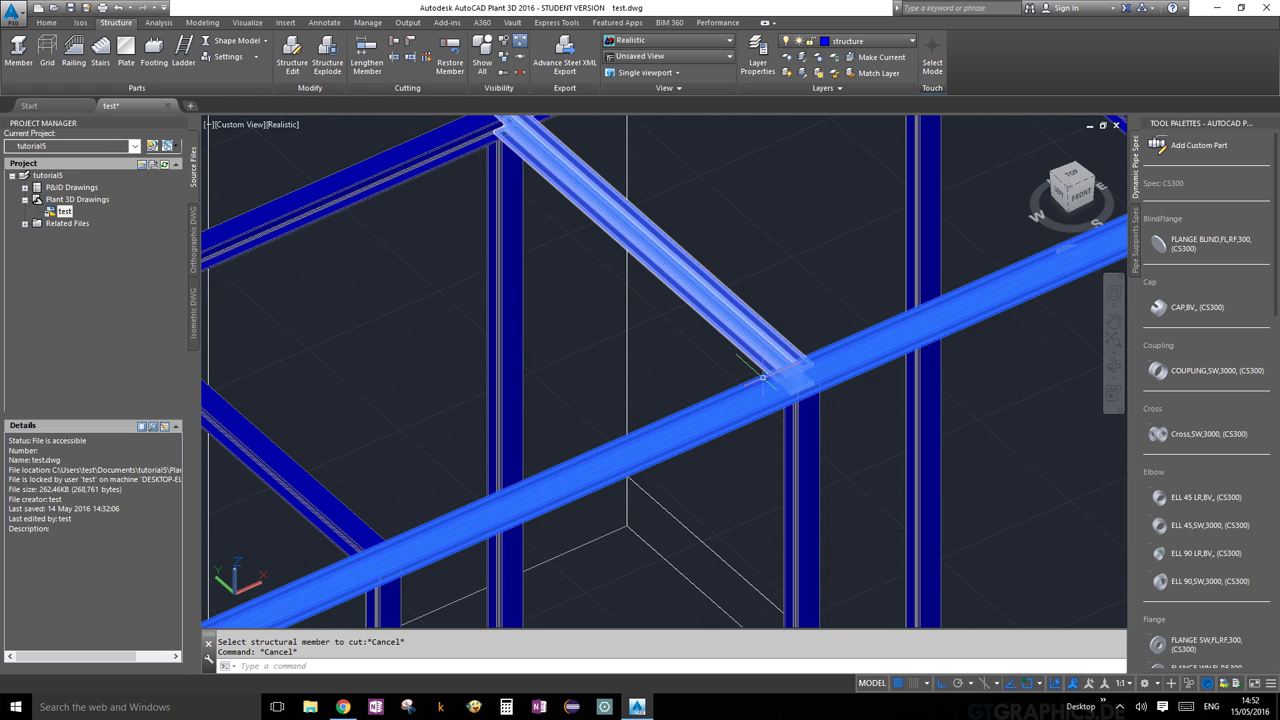
Clear leftover commands and selections, then select the long top beam
{"action": "scroll", "coordinate": [820, 390], "scroll_direction": "down", "scroll_amount": 5}
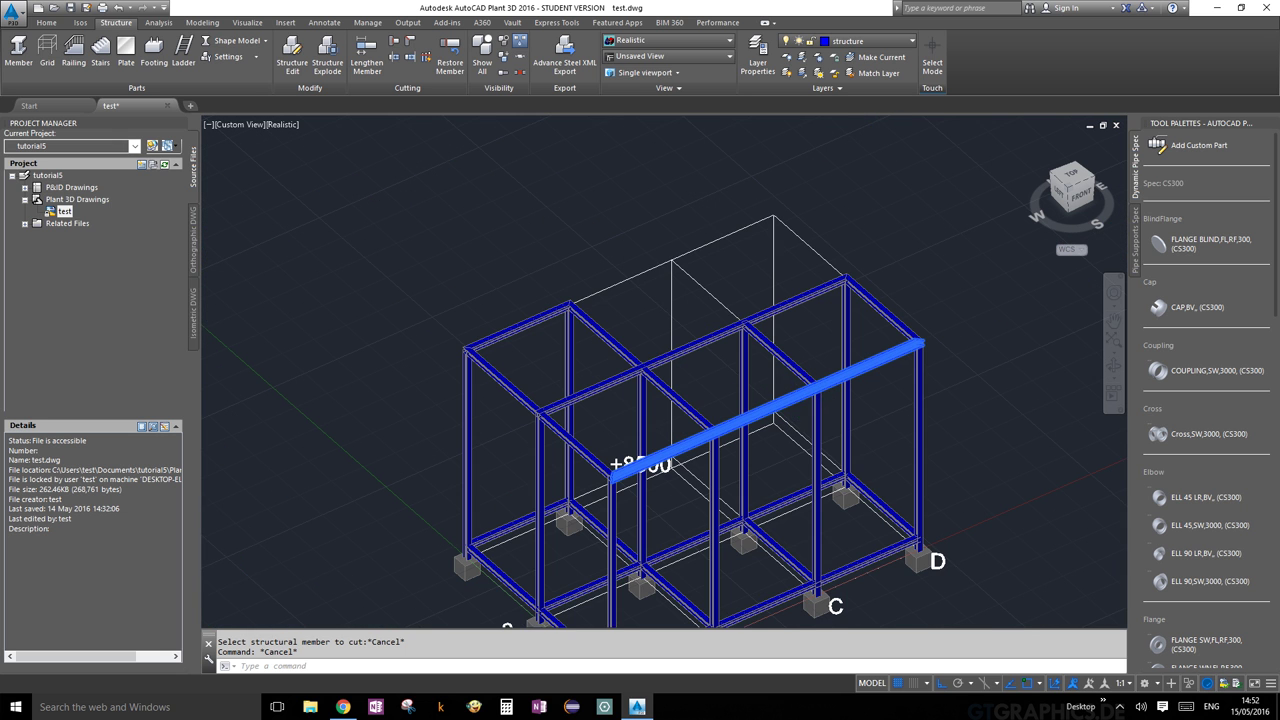
{"action": "scroll", "coordinate": [800, 400], "scroll_direction": "up", "scroll_amount": 2}
{"action": "scroll", "coordinate": [790, 411], "scroll_direction": "up", "scroll_amount": 3}
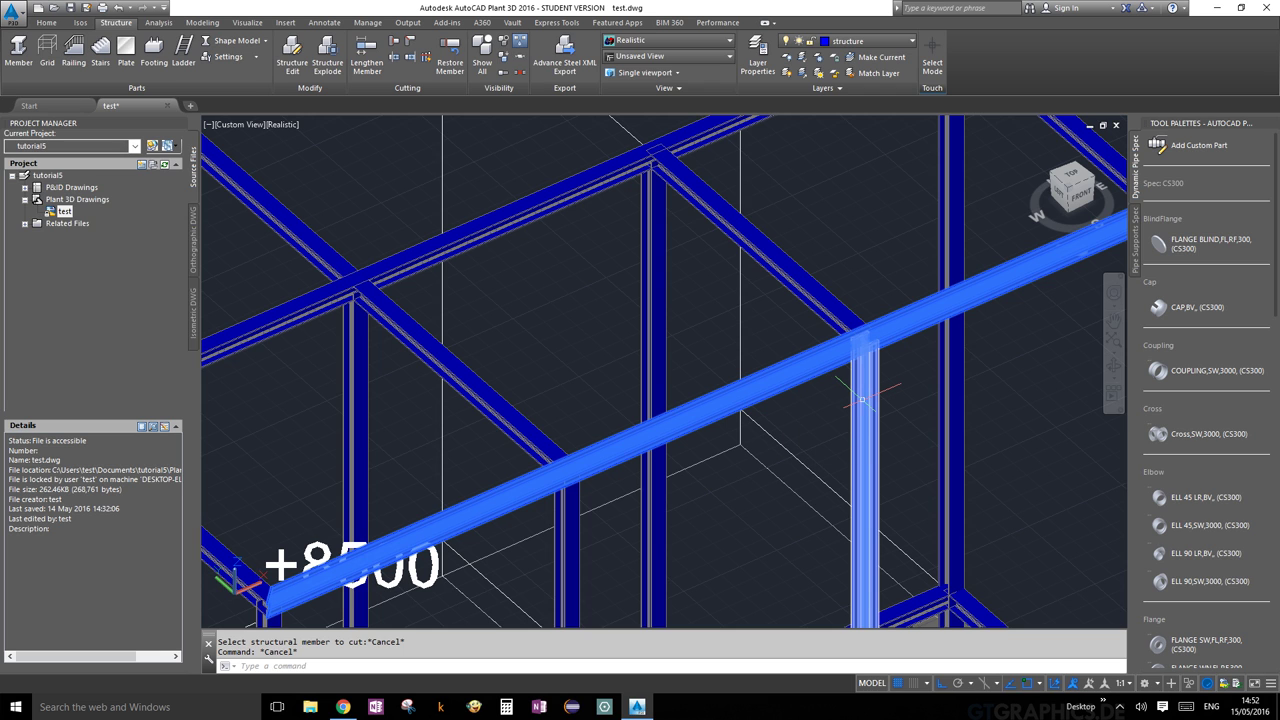
{"action": "mouse_move", "coordinate": [862, 399]}
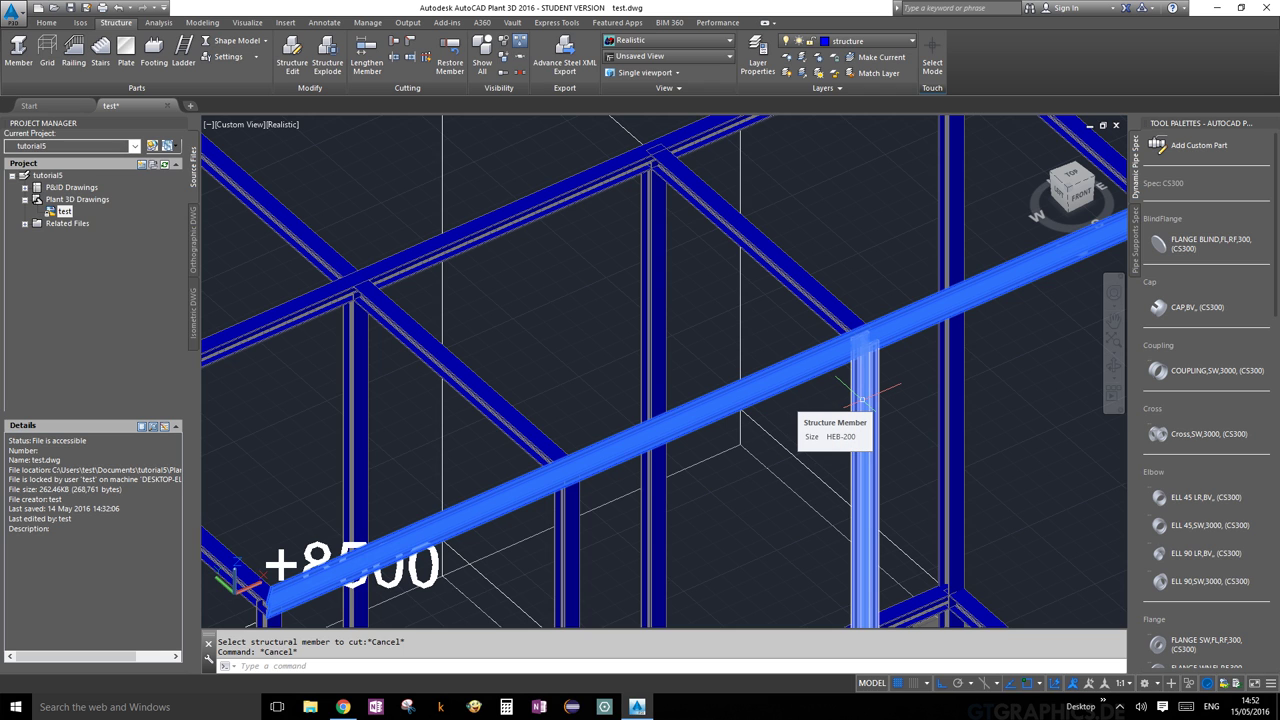
{"action": "key", "text": "Escape"}
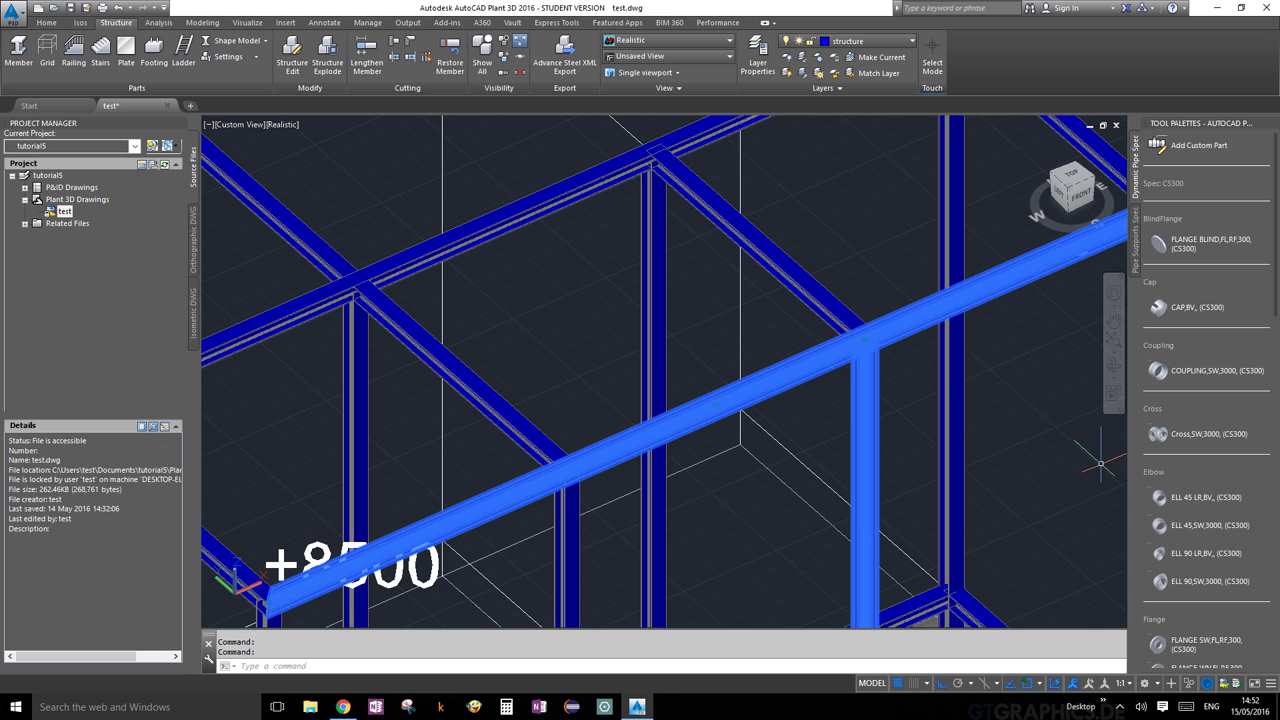
{"action": "key", "text": "Escape"}
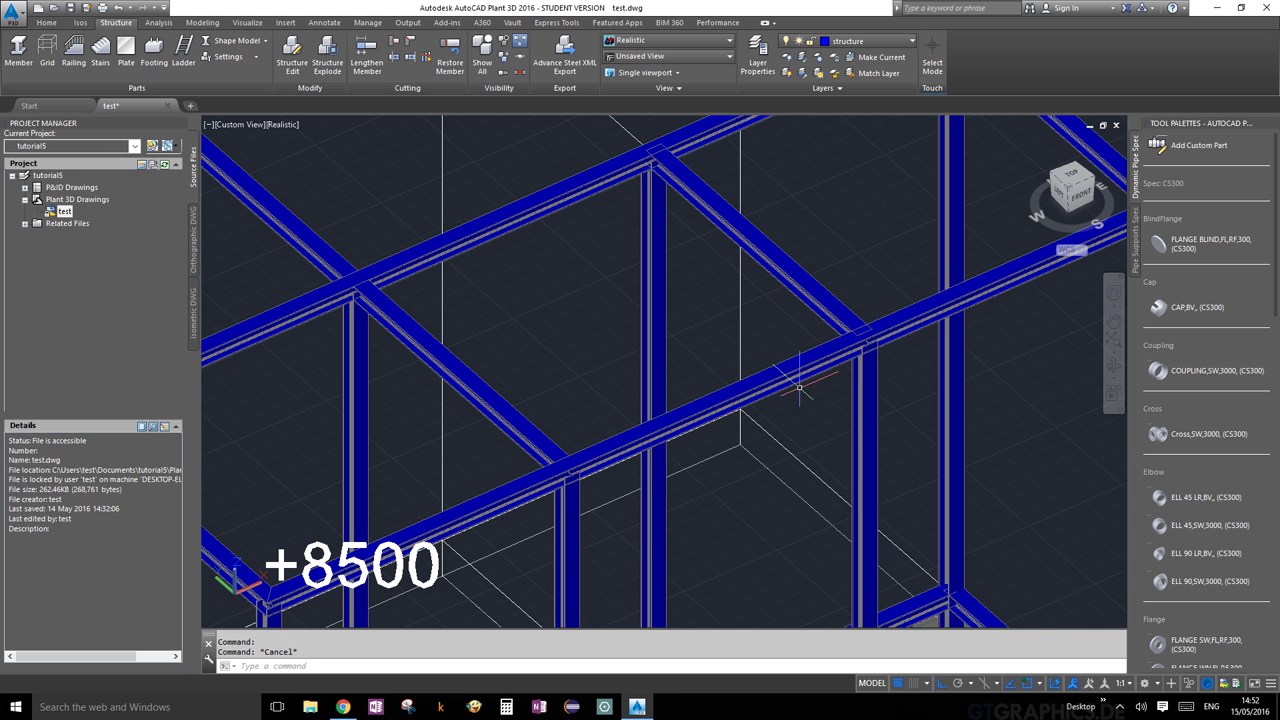
{"action": "scroll", "coordinate": [806, 385], "scroll_direction": "up", "scroll_amount": 3}
{"action": "scroll", "coordinate": [880, 340], "scroll_direction": "down", "scroll_amount": 2}
{"action": "left_click", "coordinate": [897, 298]}
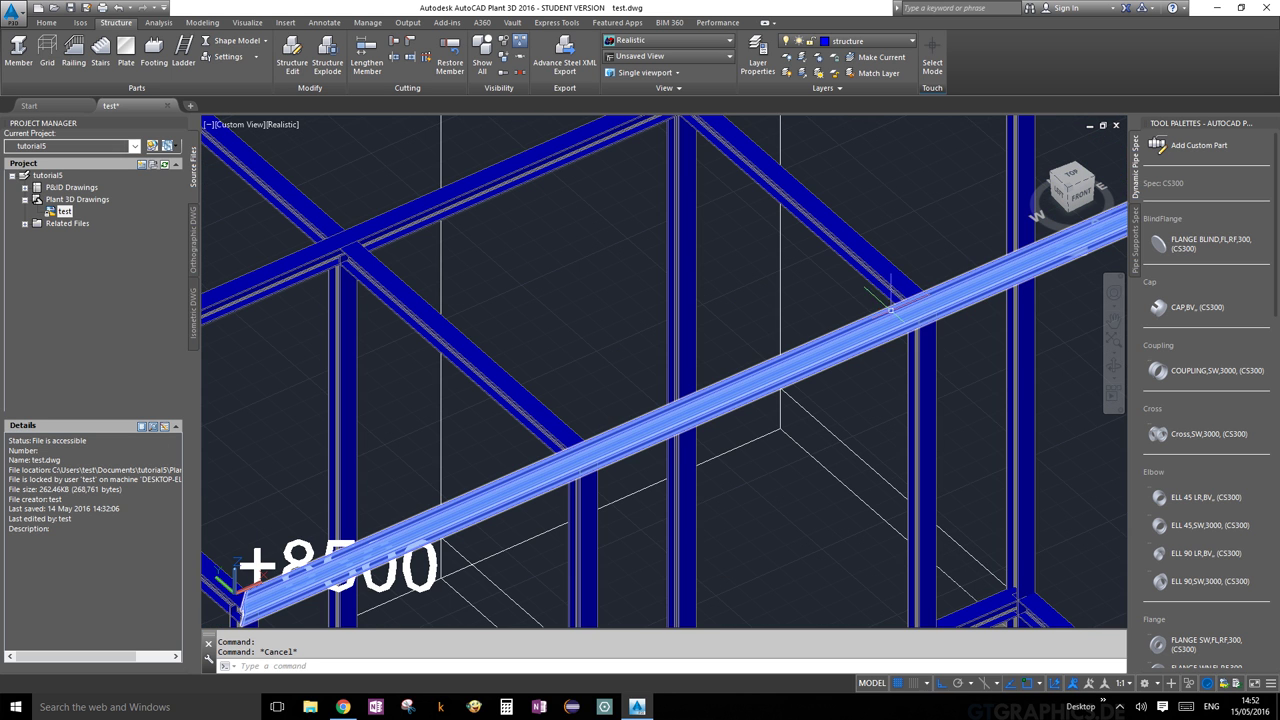
Cut the upper diagonal beam back to the long +8500 beam and end the command
{"action": "left_click", "coordinate": [393, 41]}
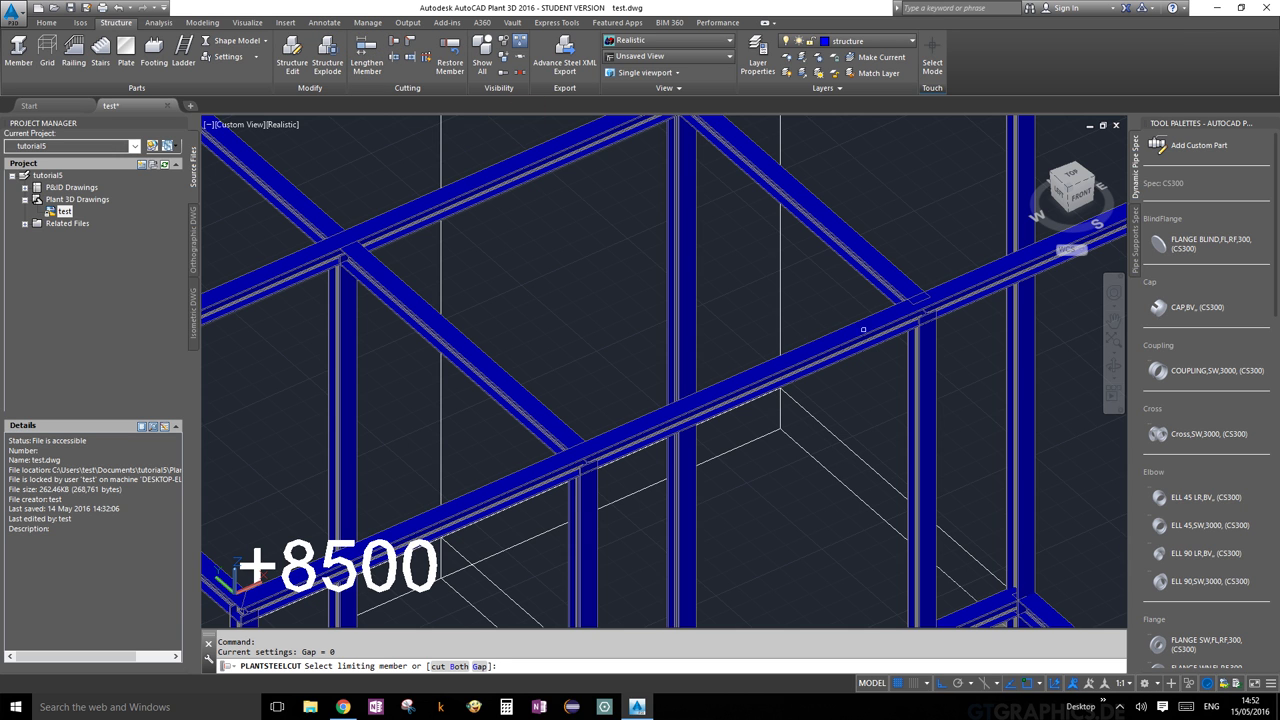
{"action": "scroll", "coordinate": [863, 329], "scroll_direction": "up", "scroll_amount": 3}
{"action": "left_click", "coordinate": [900, 293]}
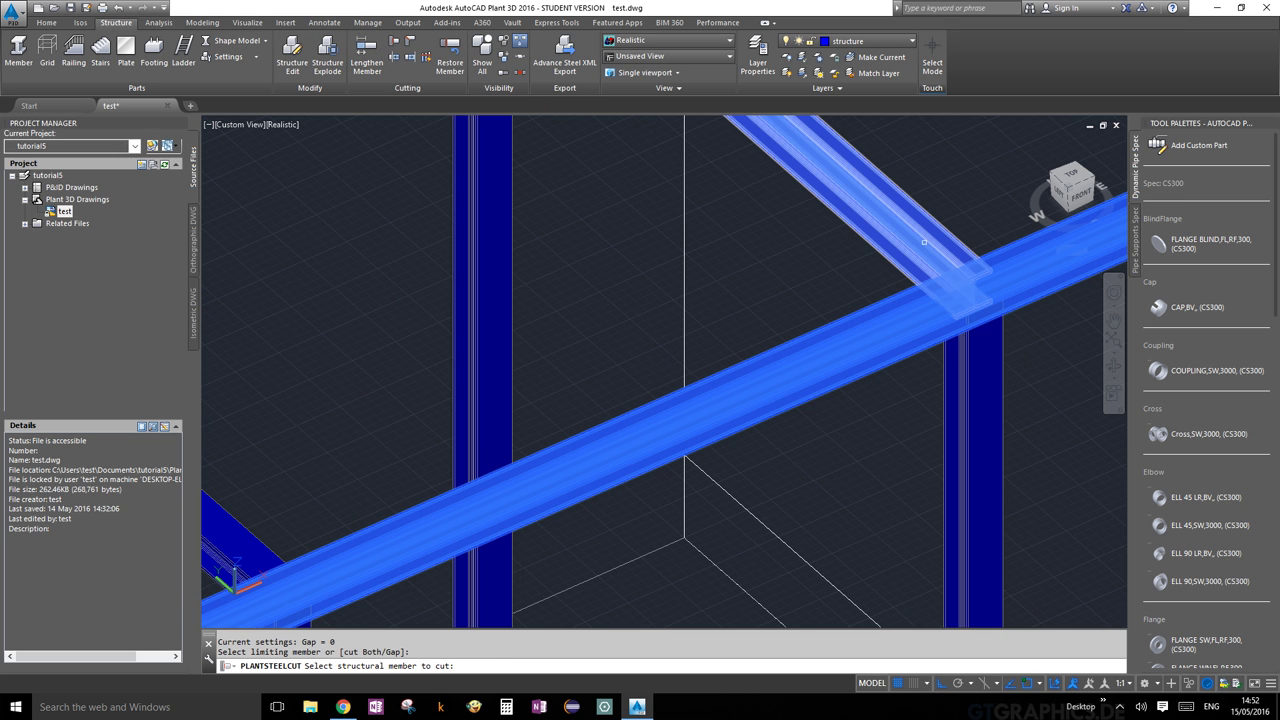
{"action": "left_click", "coordinate": [924, 242]}
{"action": "scroll", "coordinate": [916, 389], "scroll_direction": "down", "scroll_amount": 2}
{"action": "key", "text": "Escape"}
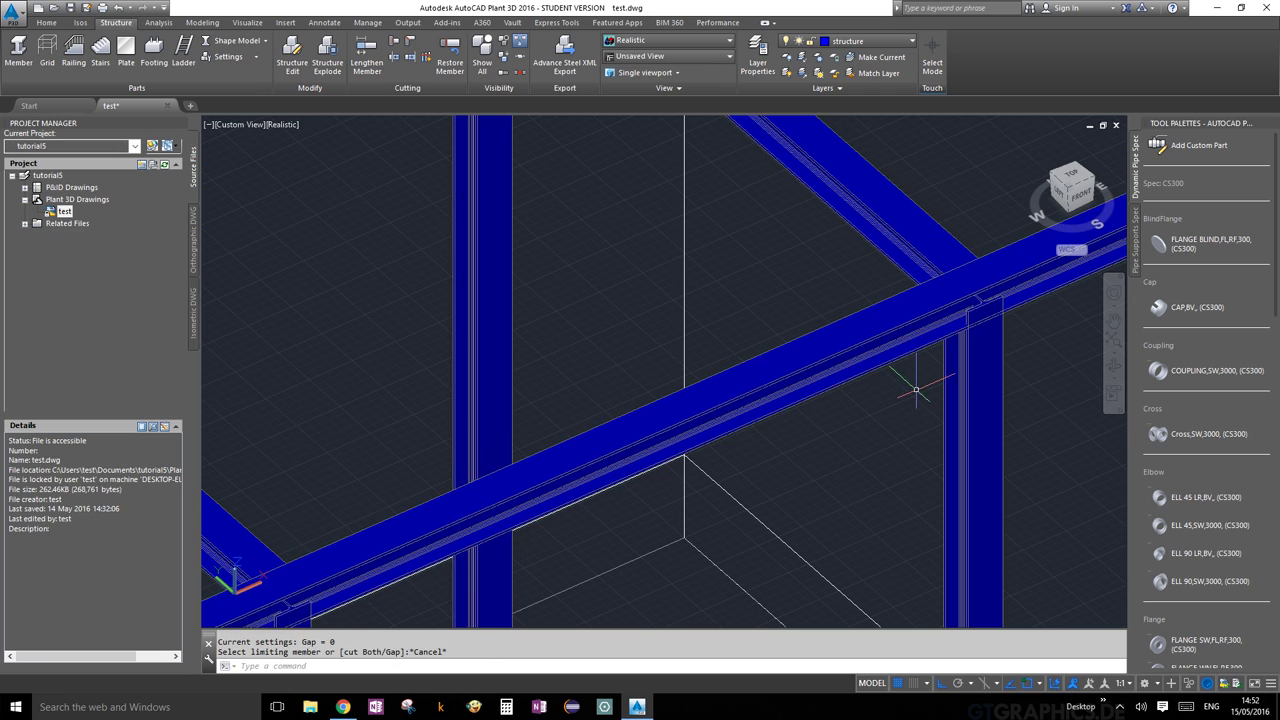
{"action": "key", "text": "Escape"}
{"action": "scroll", "coordinate": [912, 391], "scroll_direction": "down", "scroll_amount": 5}
{"action": "scroll", "coordinate": [973, 399], "scroll_direction": "up", "scroll_amount": 3}
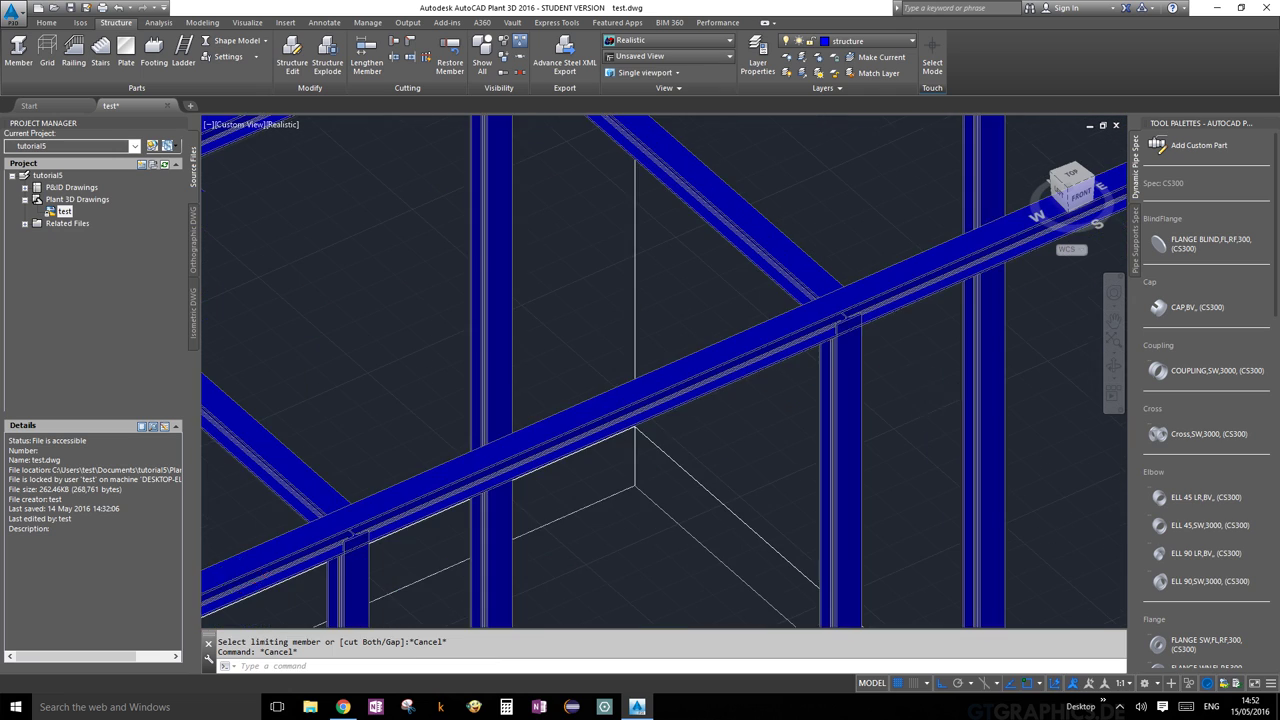
{"action": "scroll", "coordinate": [932, 388], "scroll_direction": "down", "scroll_amount": 5}
{"action": "middle_click_drag", "start_coordinate": [932, 388], "coordinate": [719, 227]}
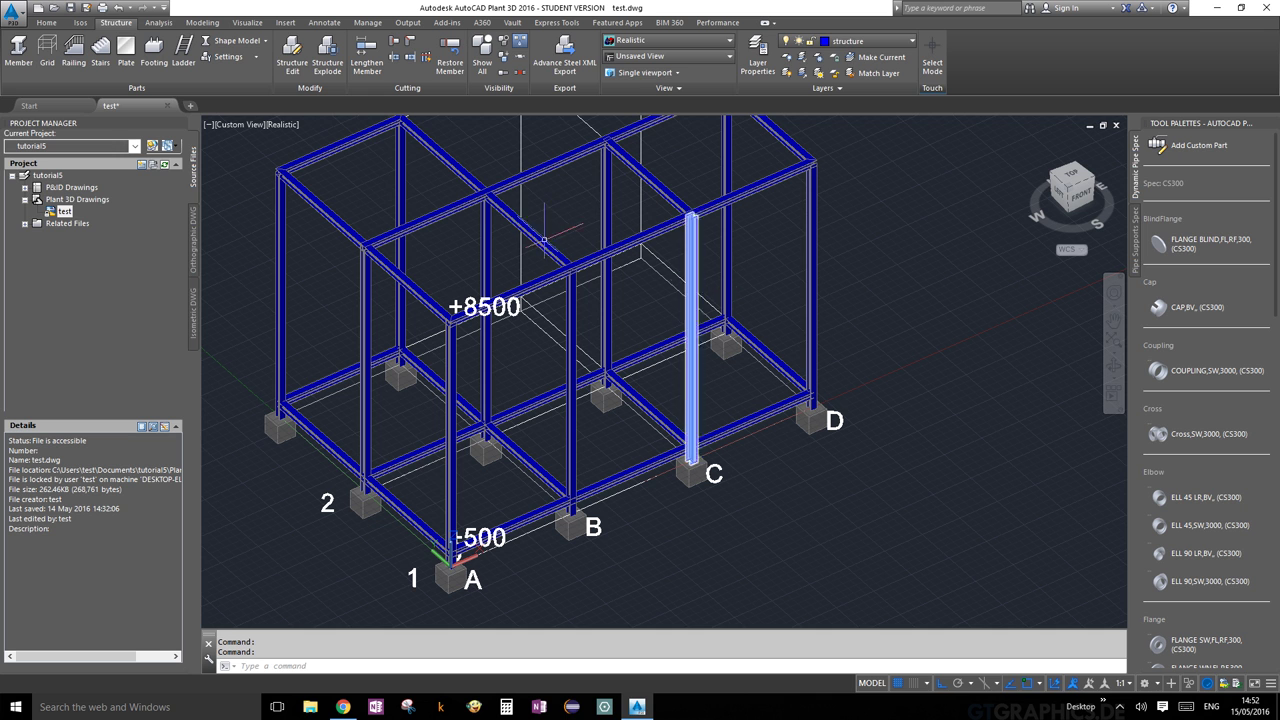
{"action": "middle_click_drag", "start_coordinate": [570, 239], "coordinate": [695, 389]}
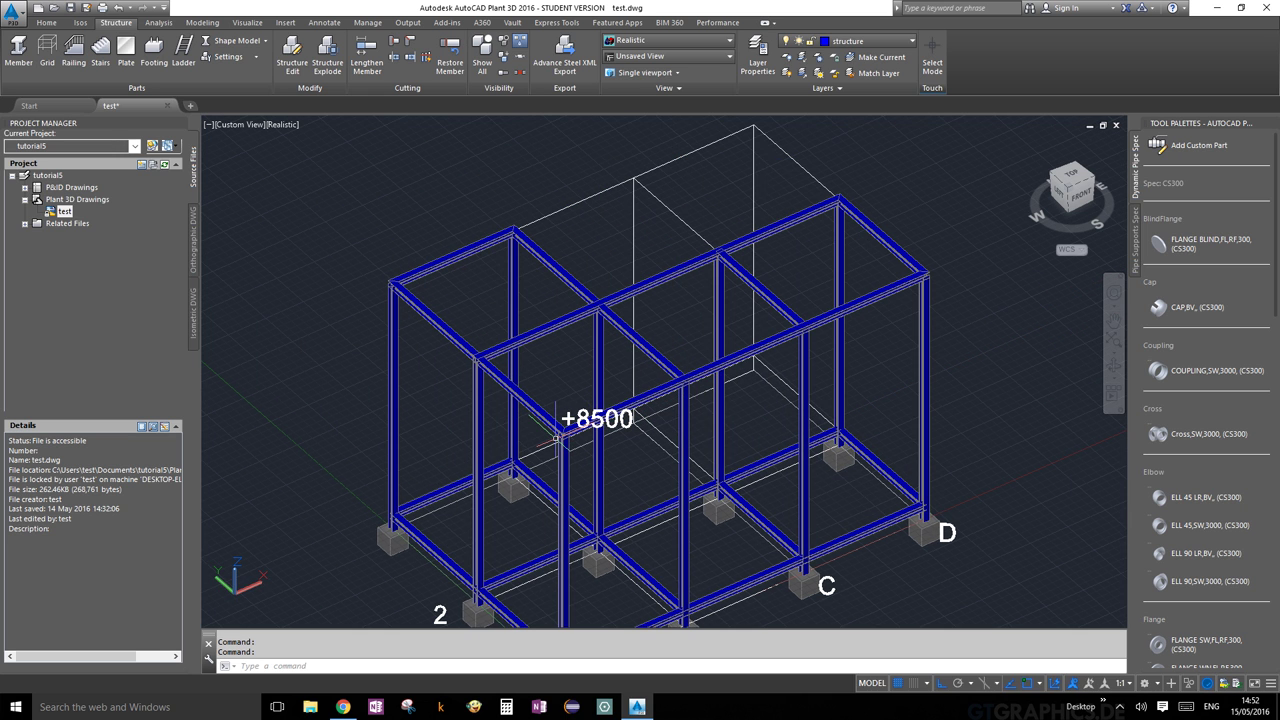
{"action": "scroll", "coordinate": [484, 393], "scroll_direction": "up", "scroll_amount": 8}
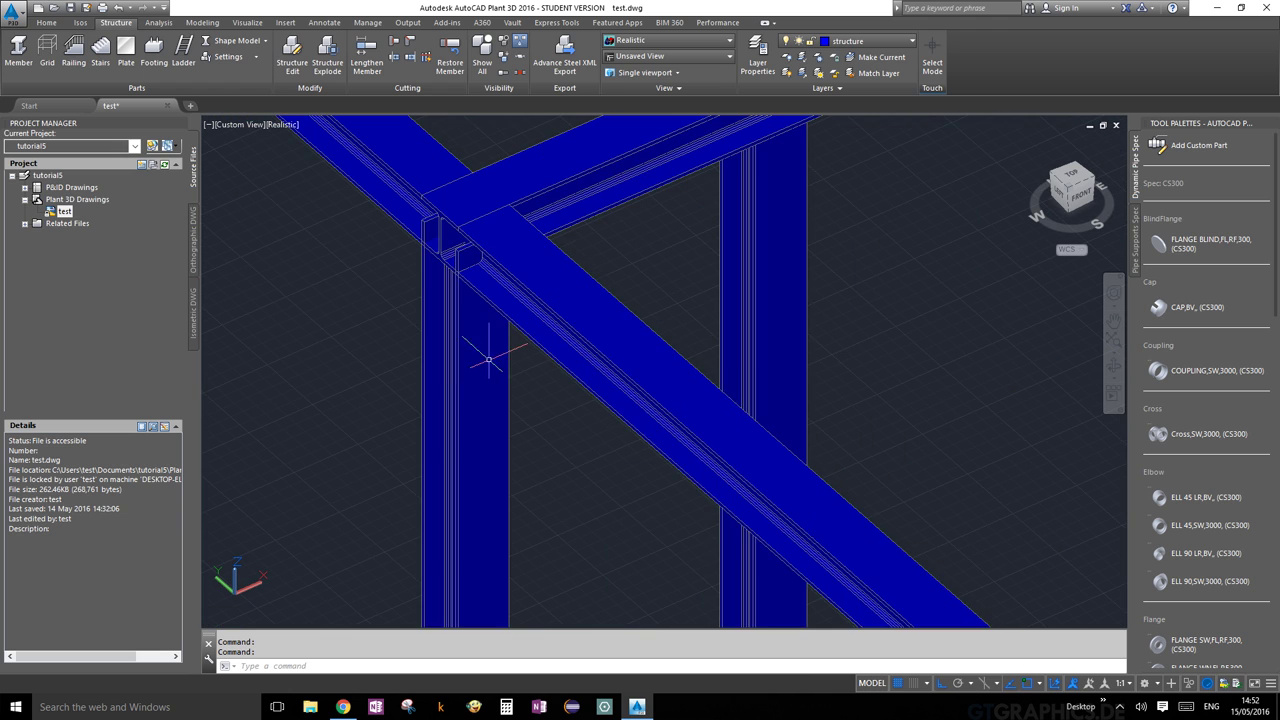
{"action": "middle_click_drag", "start_coordinate": [543, 309], "coordinate": [565, 311]}
{"action": "scroll", "coordinate": [600, 514], "scroll_direction": "down", "scroll_amount": 5}
{"action": "scroll", "coordinate": [527, 250], "scroll_direction": "up", "scroll_amount": 6}
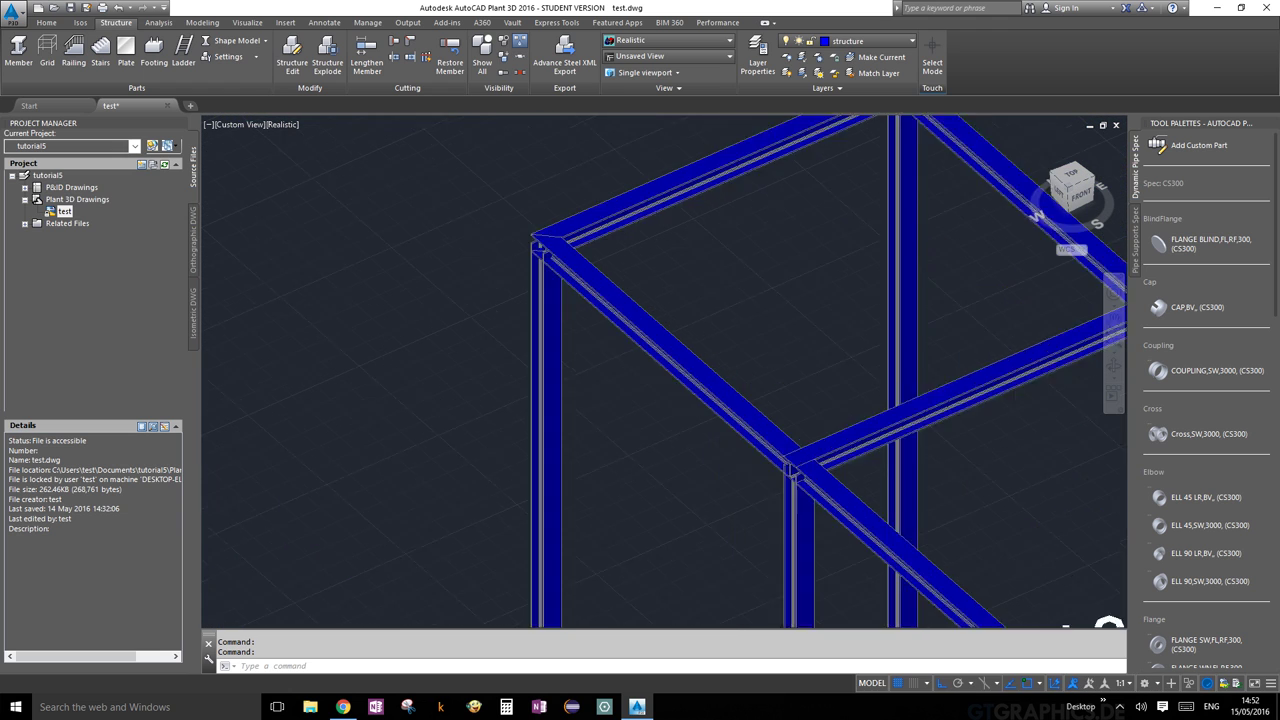
{"action": "scroll", "coordinate": [527, 250], "scroll_direction": "up", "scroll_amount": 2}
{"action": "scroll", "coordinate": [515, 235], "scroll_direction": "down", "scroll_amount": 2}
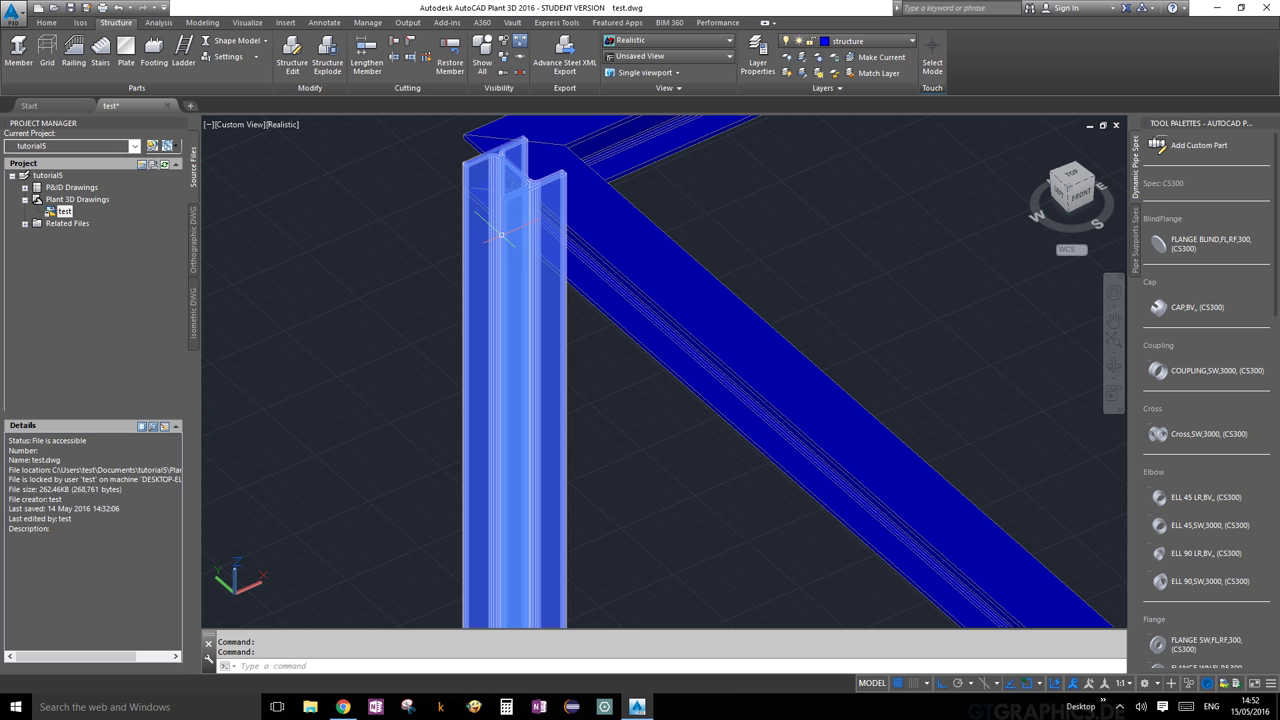
{"action": "scroll", "coordinate": [434, 206], "scroll_direction": "down", "scroll_amount": 2}
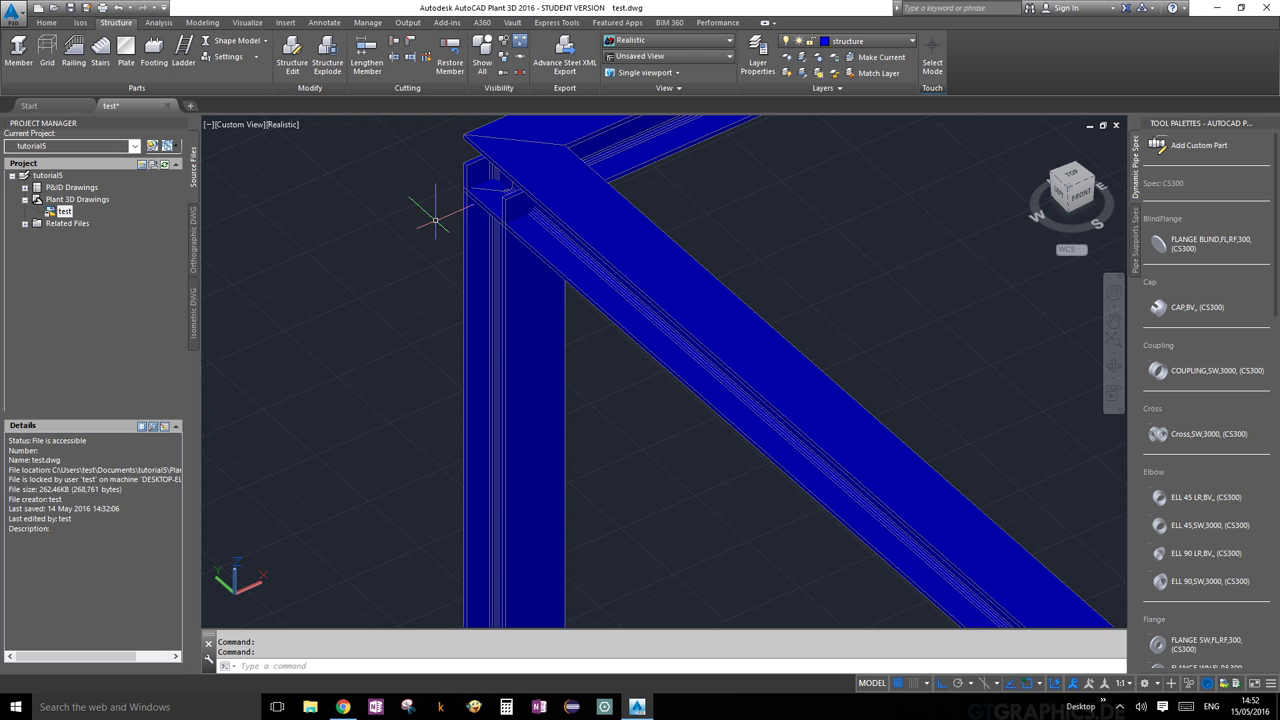
{"action": "scroll", "coordinate": [443, 206], "scroll_direction": "up", "scroll_amount": 5}
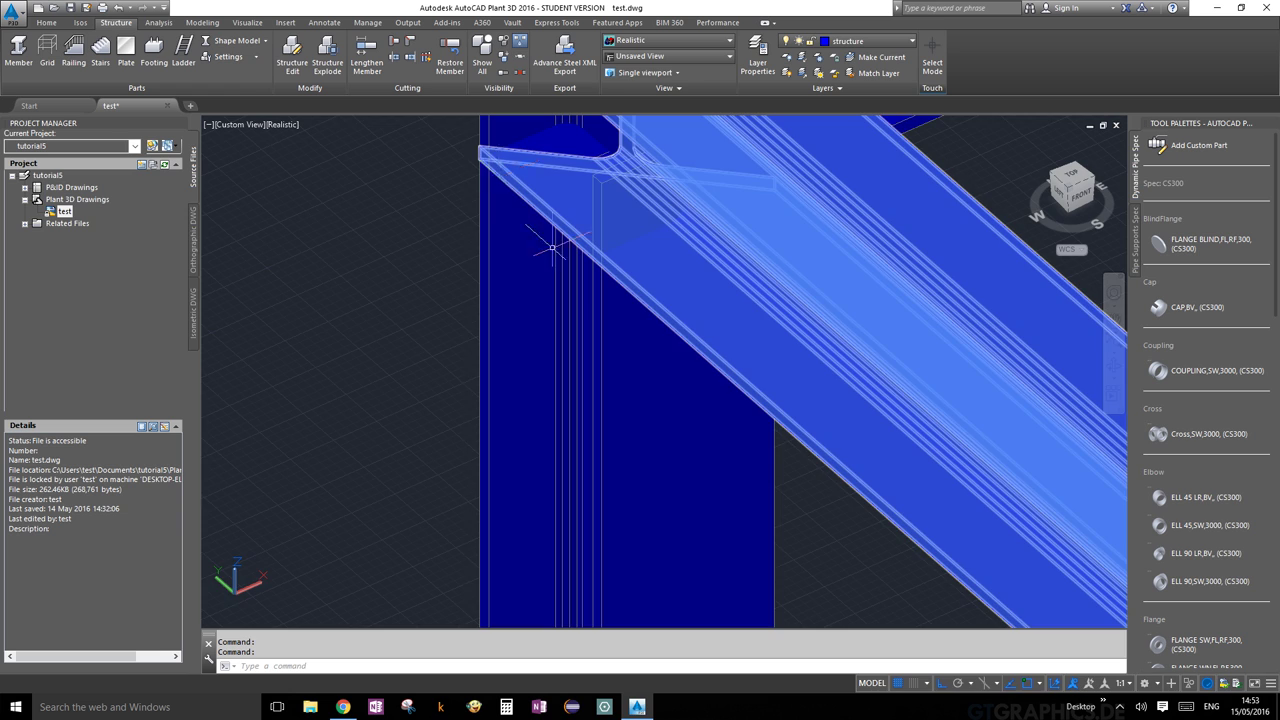
{"action": "scroll", "coordinate": [552, 247], "scroll_direction": "down", "scroll_amount": 6}
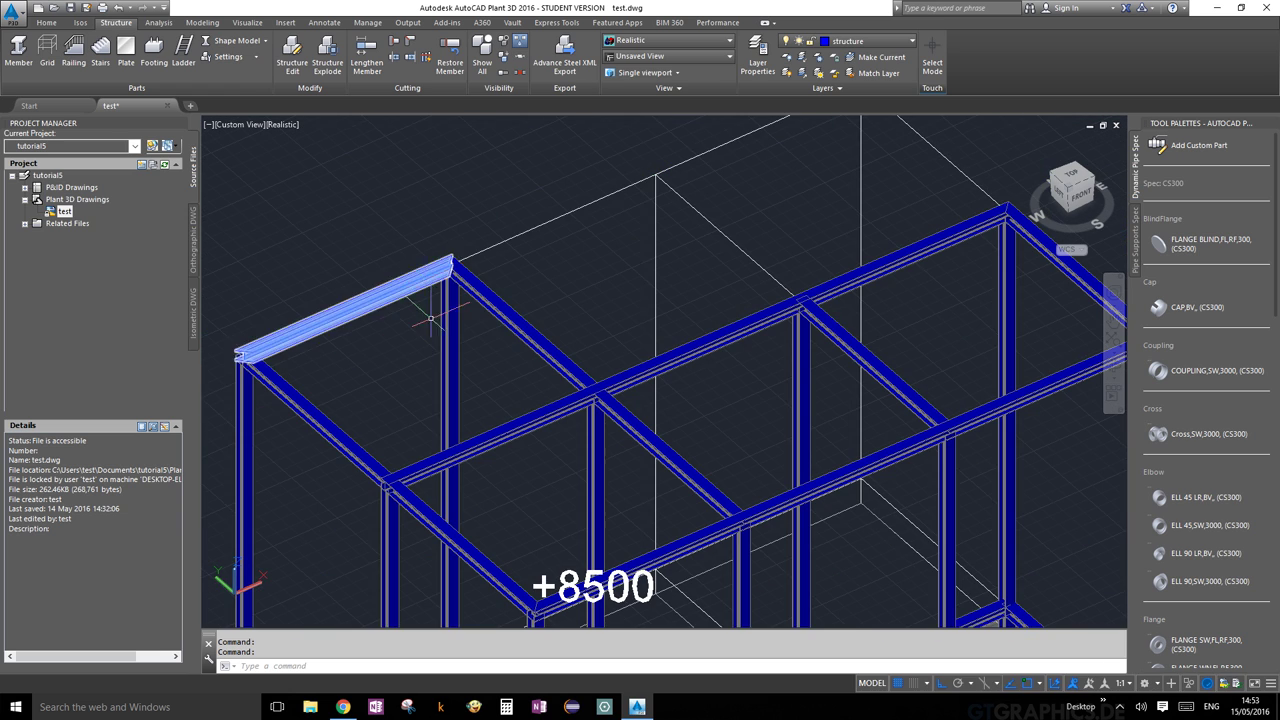
{"action": "scroll", "coordinate": [850, 350], "scroll_direction": "down", "scroll_amount": 2}
{"action": "middle_click_drag", "start_coordinate": [824, 456], "coordinate": [752, 190]}
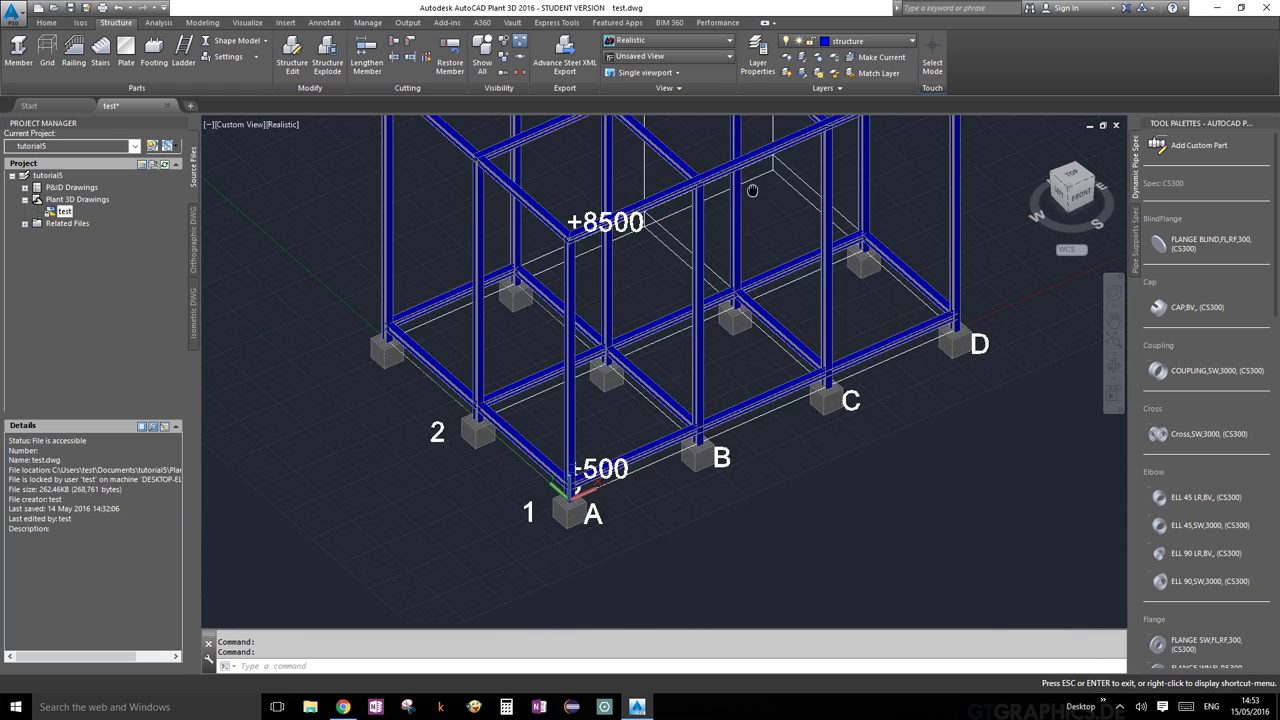
{"action": "scroll", "coordinate": [613, 395], "scroll_direction": "up", "scroll_amount": 5}
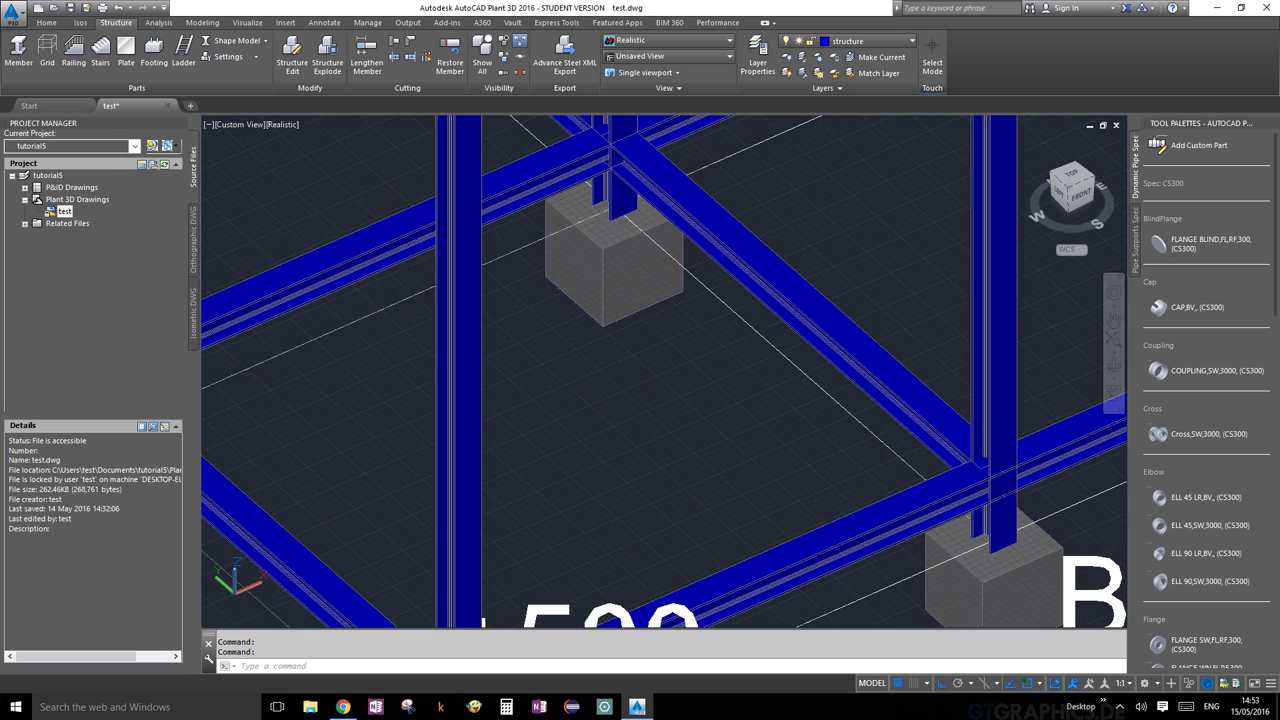
{"action": "scroll", "coordinate": [590, 395], "scroll_direction": "up", "scroll_amount": 5}
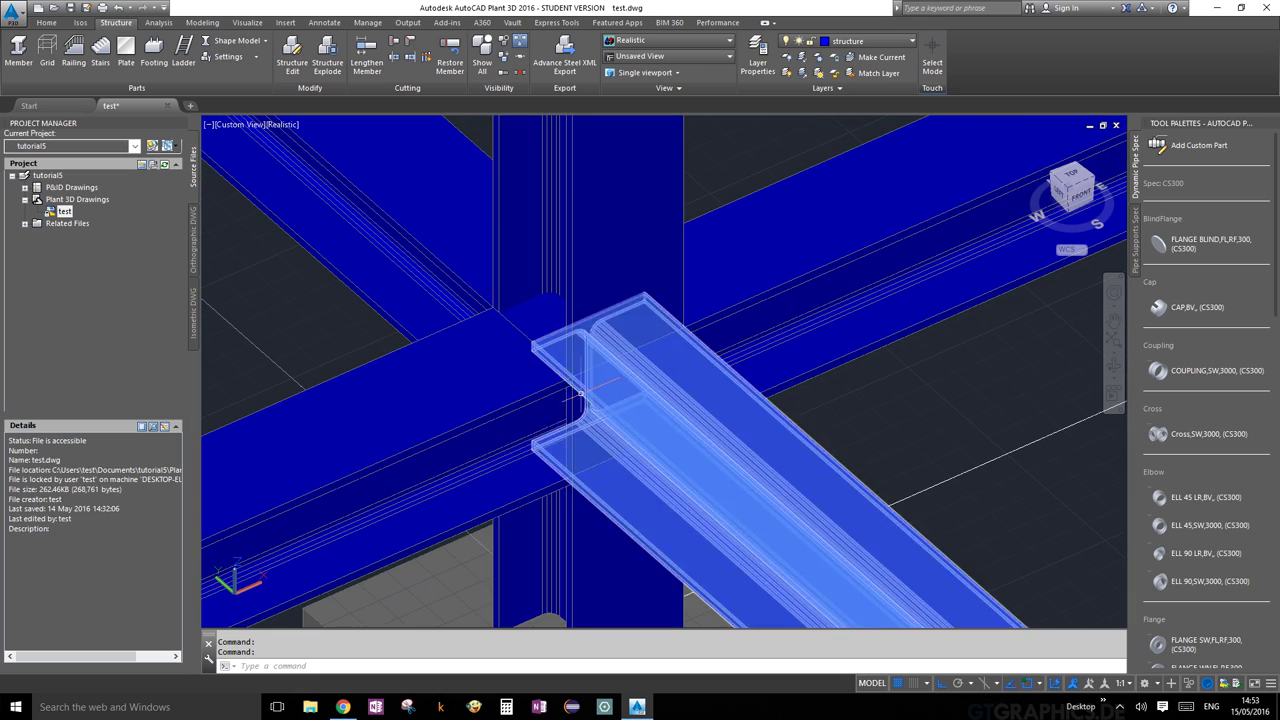
{"action": "middle_click_drag", "start_coordinate": [581, 394], "coordinate": [763, 423]}
{"action": "scroll", "coordinate": [763, 423], "scroll_direction": "up", "scroll_amount": 2}
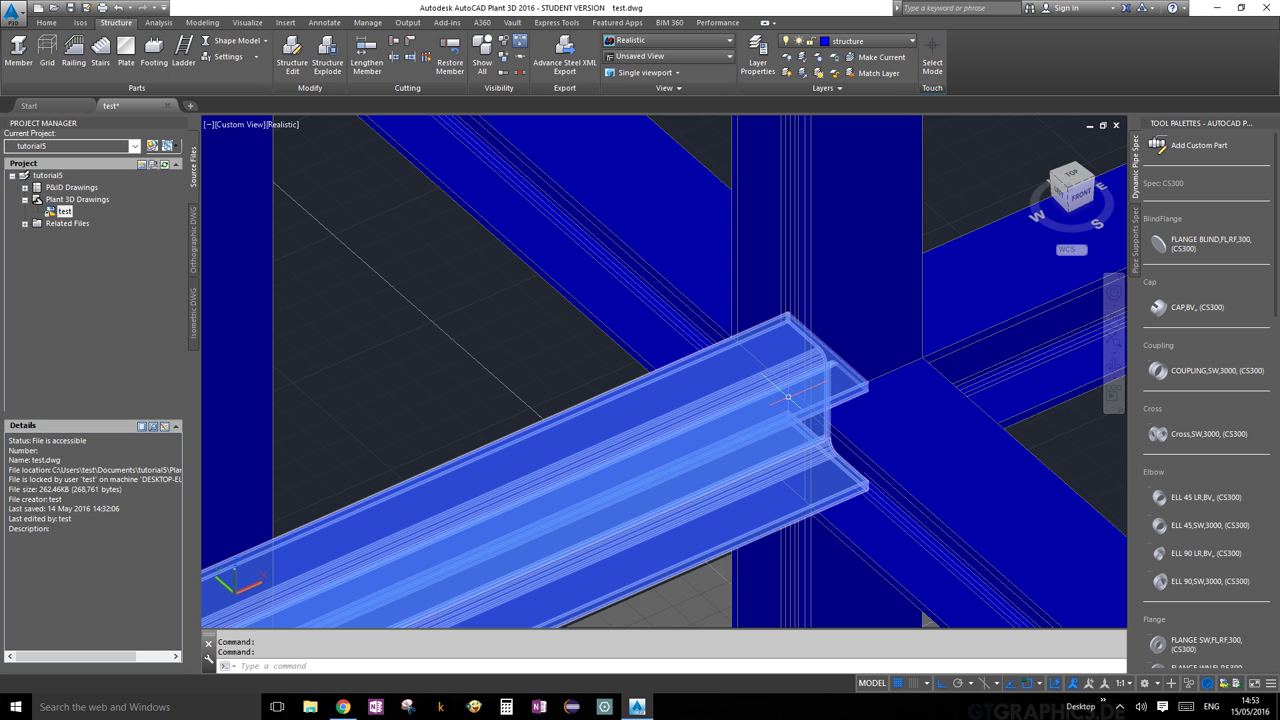
{"action": "scroll", "coordinate": [1007, 465], "scroll_direction": "down", "scroll_amount": 3}
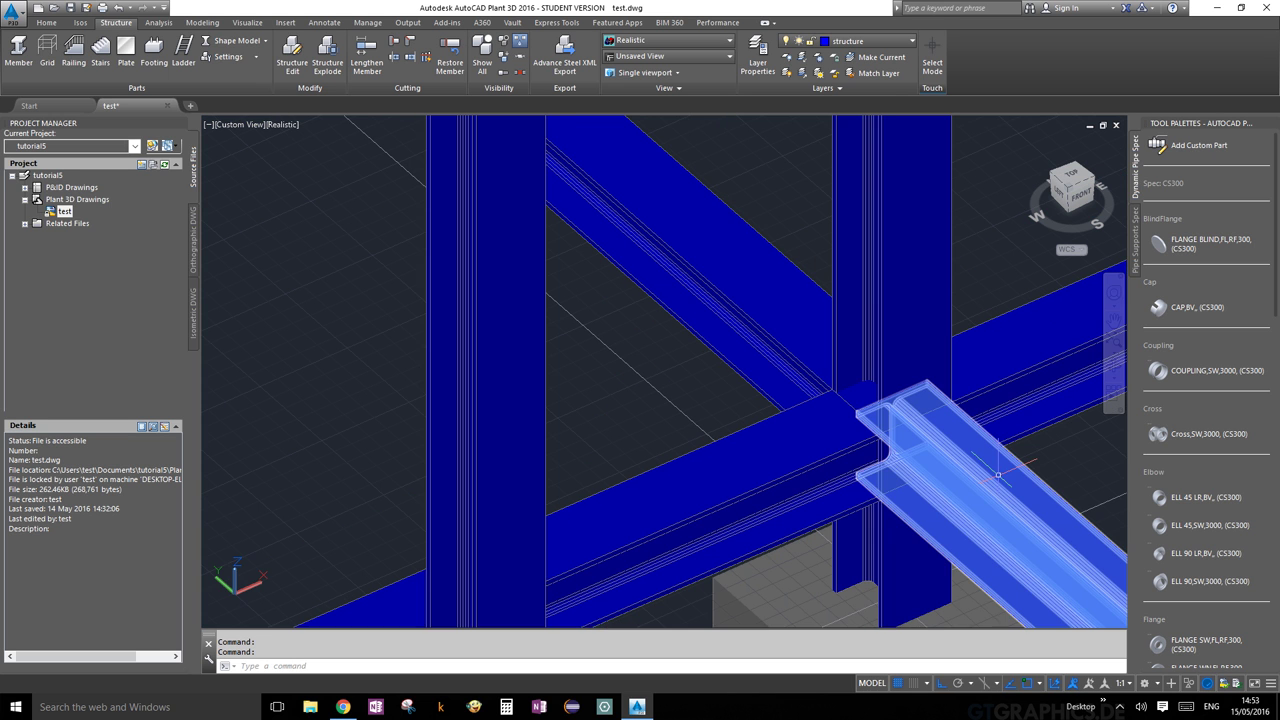
{"action": "scroll", "coordinate": [1000, 465], "scroll_direction": "down", "scroll_amount": 4}
Stretch the bottom beam's end grip near the footing to the column edge
{"action": "middle_click_drag", "start_coordinate": [957, 465], "coordinate": [957, 410]}
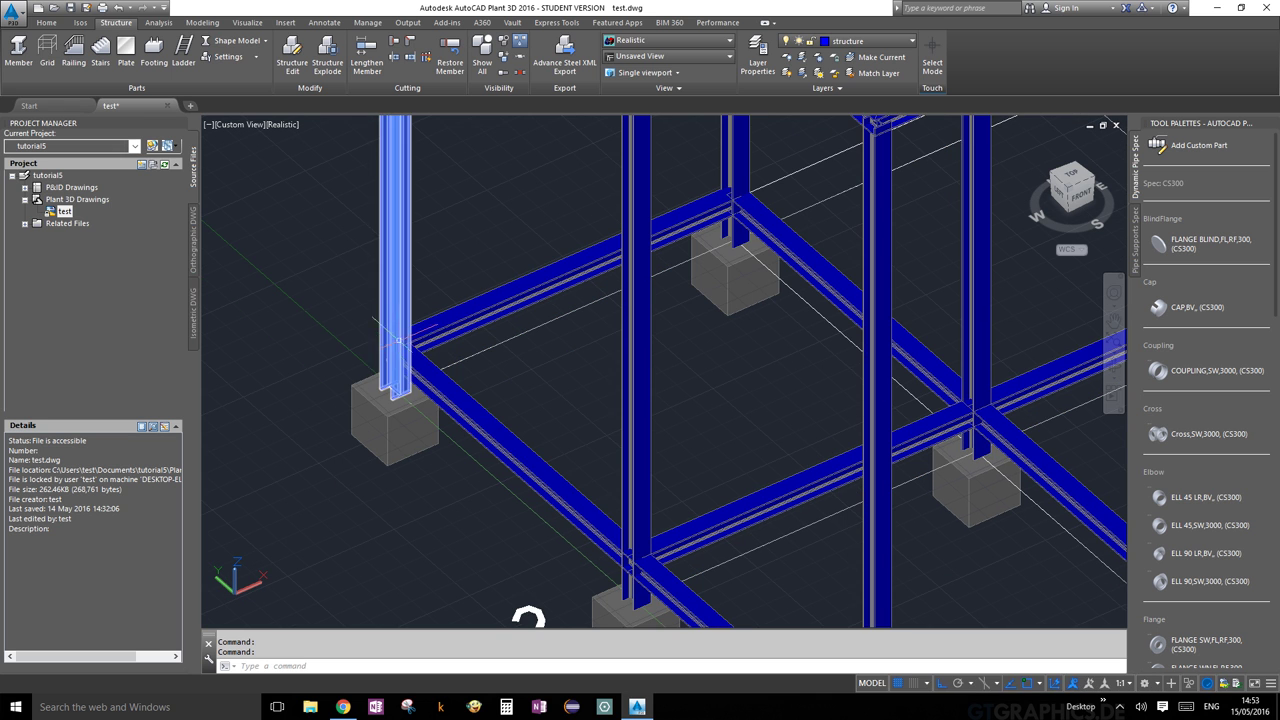
{"action": "scroll", "coordinate": [520, 340], "scroll_direction": "up", "scroll_amount": 8}
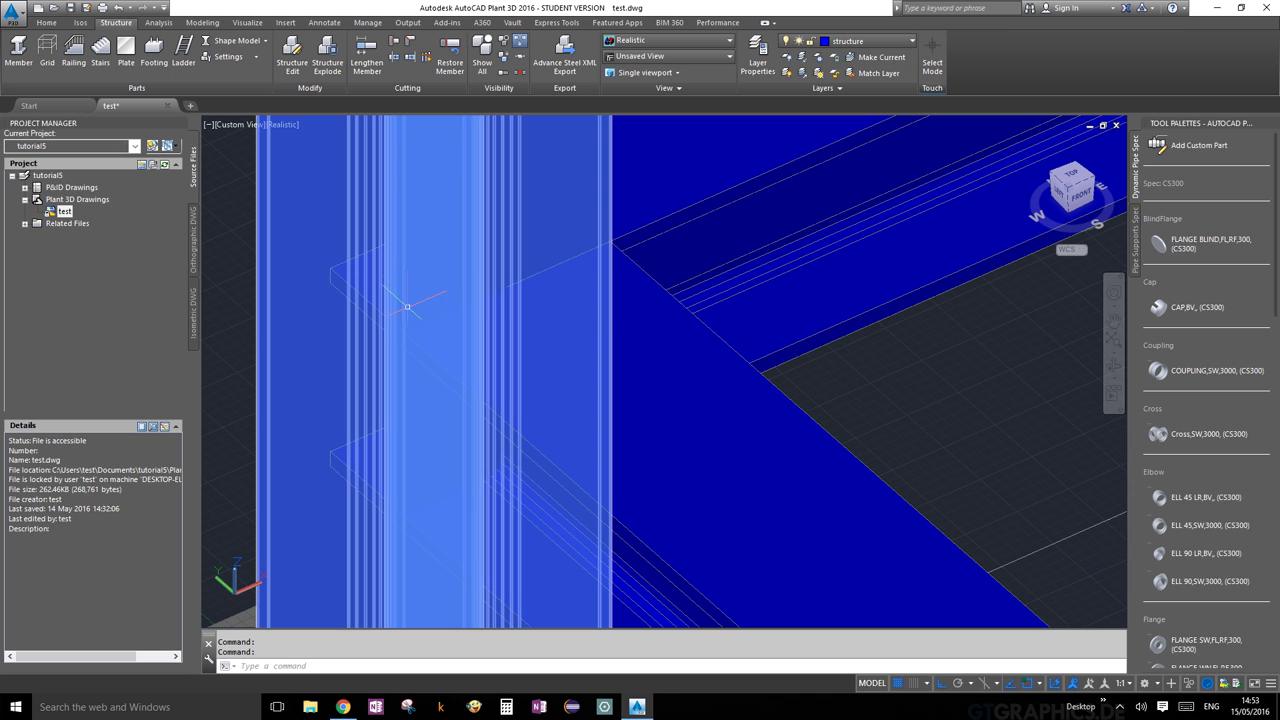
{"action": "scroll", "coordinate": [444, 337], "scroll_direction": "up", "scroll_amount": 3}
{"action": "scroll", "coordinate": [430, 343], "scroll_direction": "down", "scroll_amount": 4}
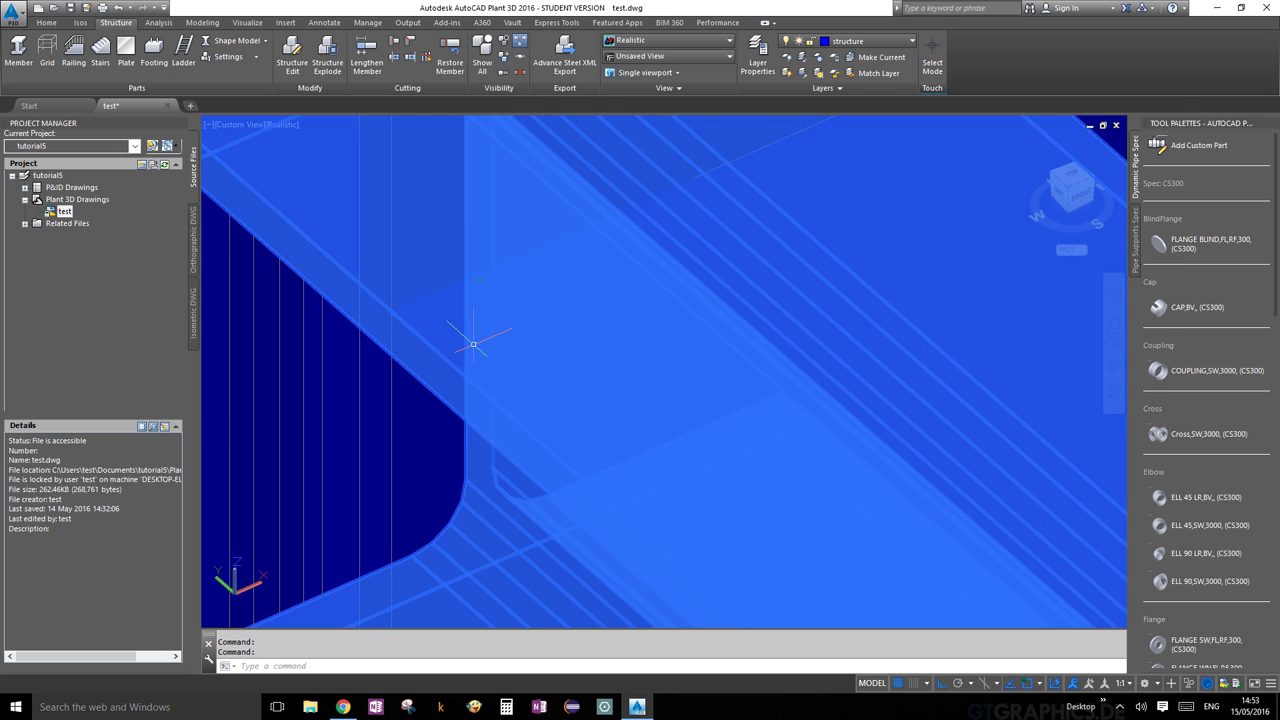
{"action": "left_click", "coordinate": [475, 319]}
{"action": "left_click", "coordinate": [475, 319]}
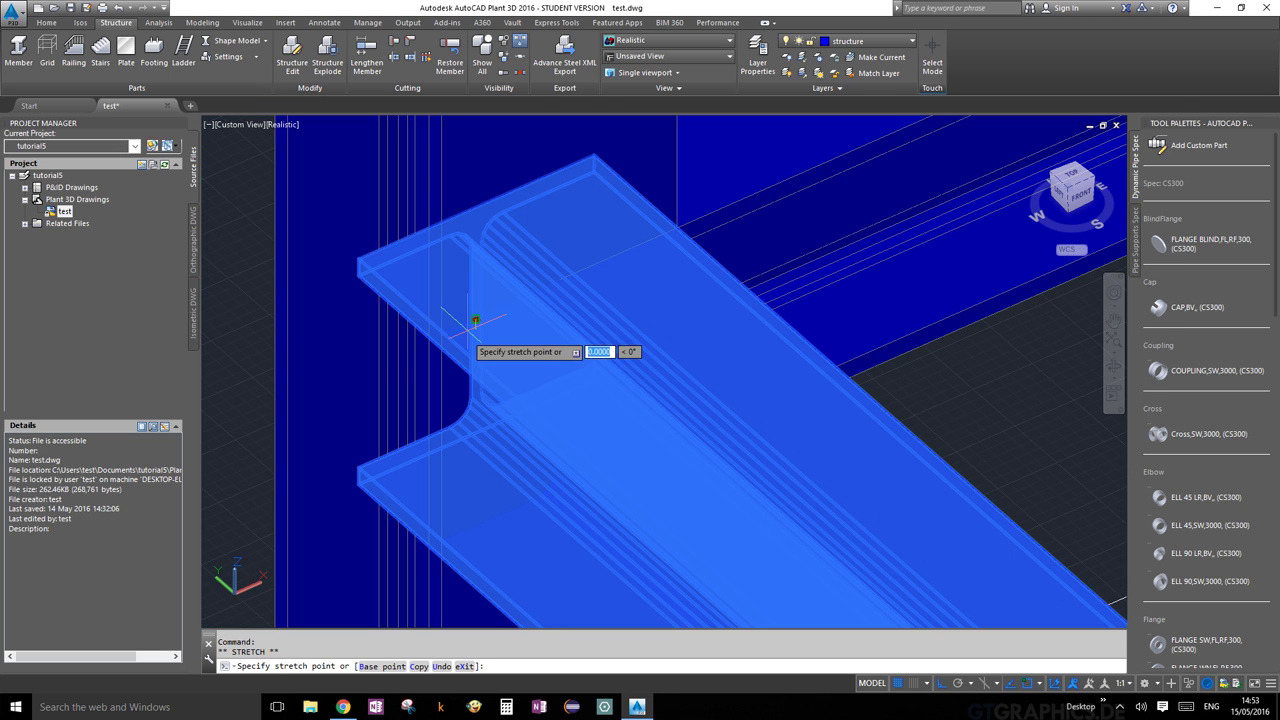
{"action": "scroll", "coordinate": [450, 373], "scroll_direction": "down", "scroll_amount": 5}
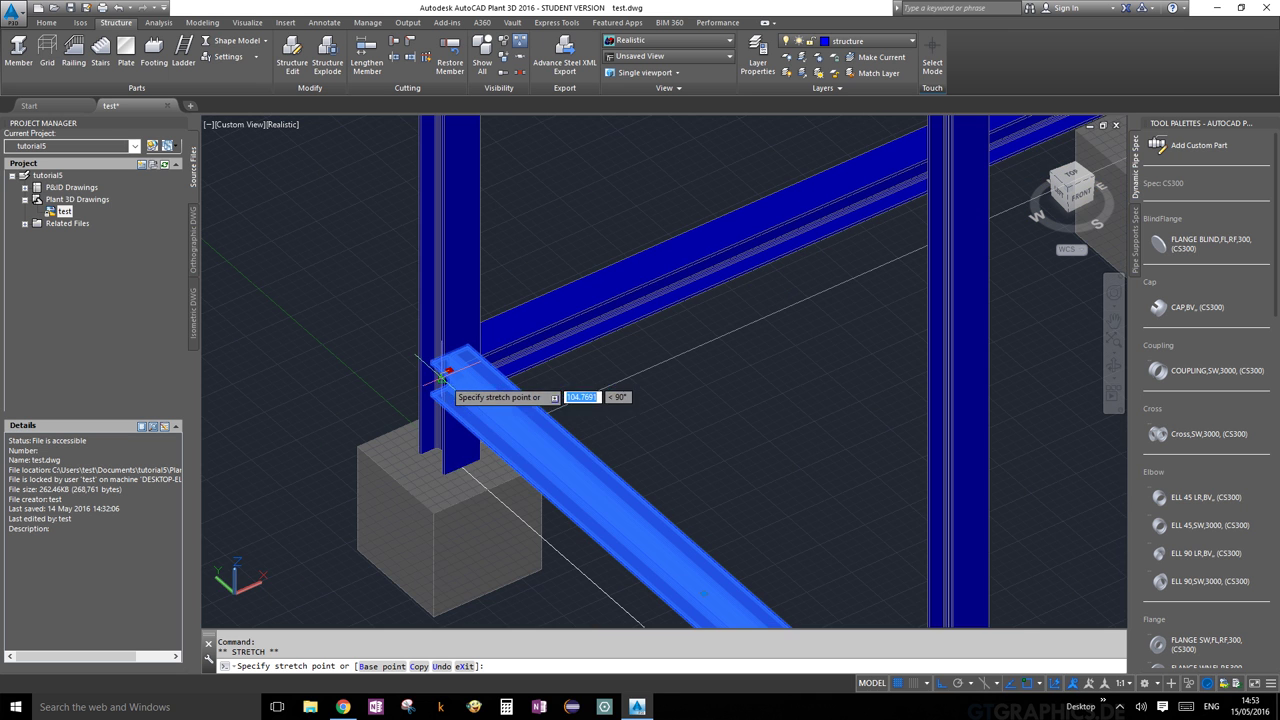
{"action": "scroll", "coordinate": [449, 472], "scroll_direction": "up", "scroll_amount": 3}
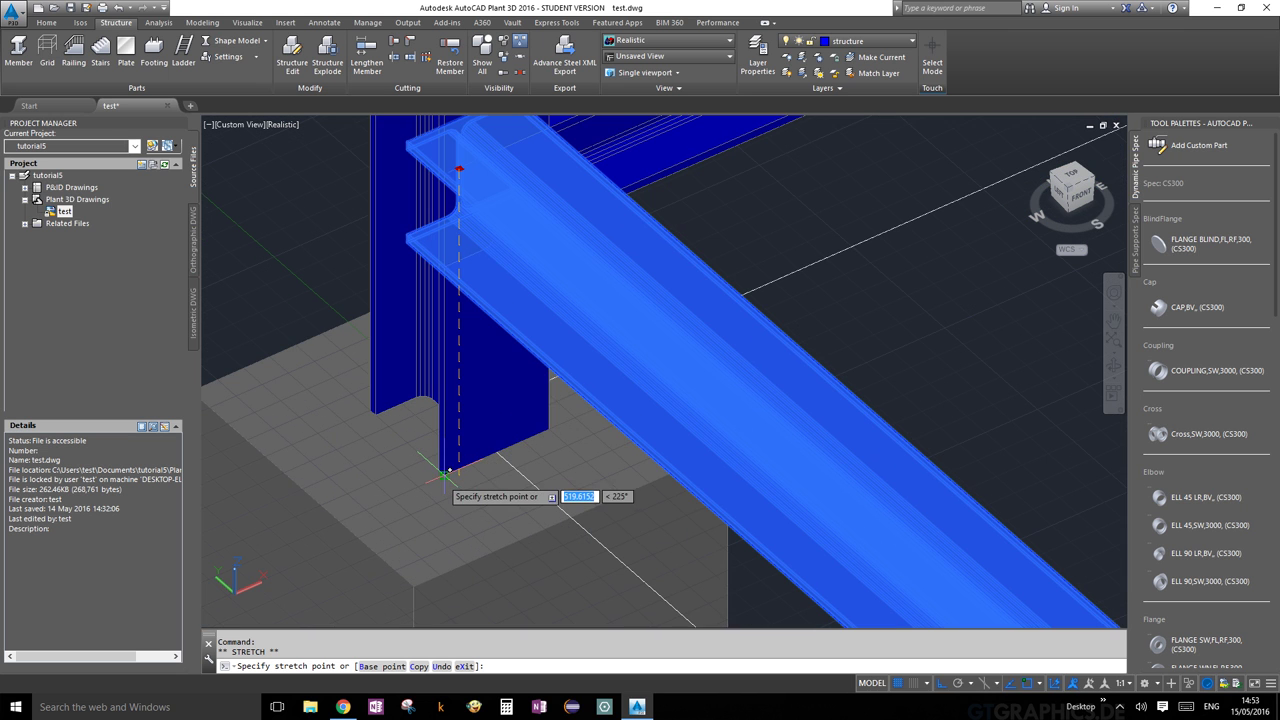
{"action": "left_click", "coordinate": [448, 470]}
{"action": "scroll", "coordinate": [471, 453], "scroll_direction": "down", "scroll_amount": 2}
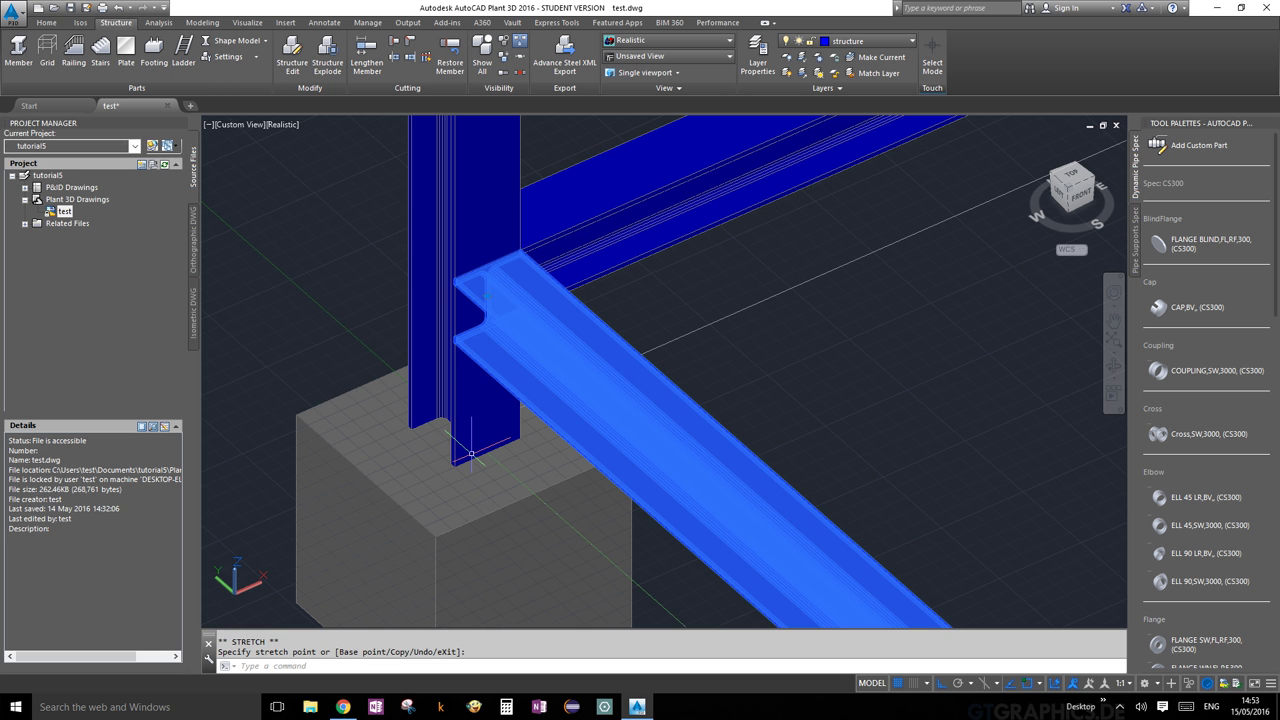
{"action": "key", "text": "Escape"}
{"action": "scroll", "coordinate": [620, 290], "scroll_direction": "down", "scroll_amount": 2}
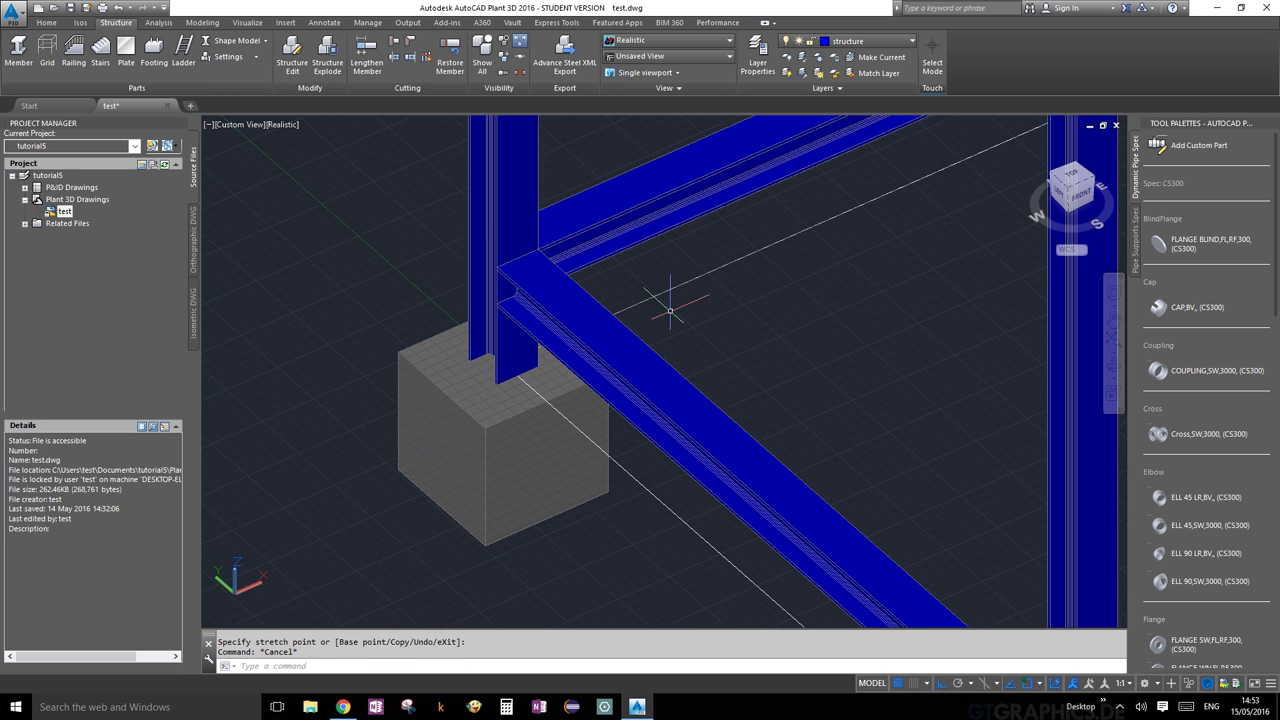
{"action": "scroll", "coordinate": [670, 311], "scroll_direction": "down", "scroll_amount": 5}
{"action": "key", "text": "Escape"}
{"action": "scroll", "coordinate": [451, 399], "scroll_direction": "up", "scroll_amount": 3}
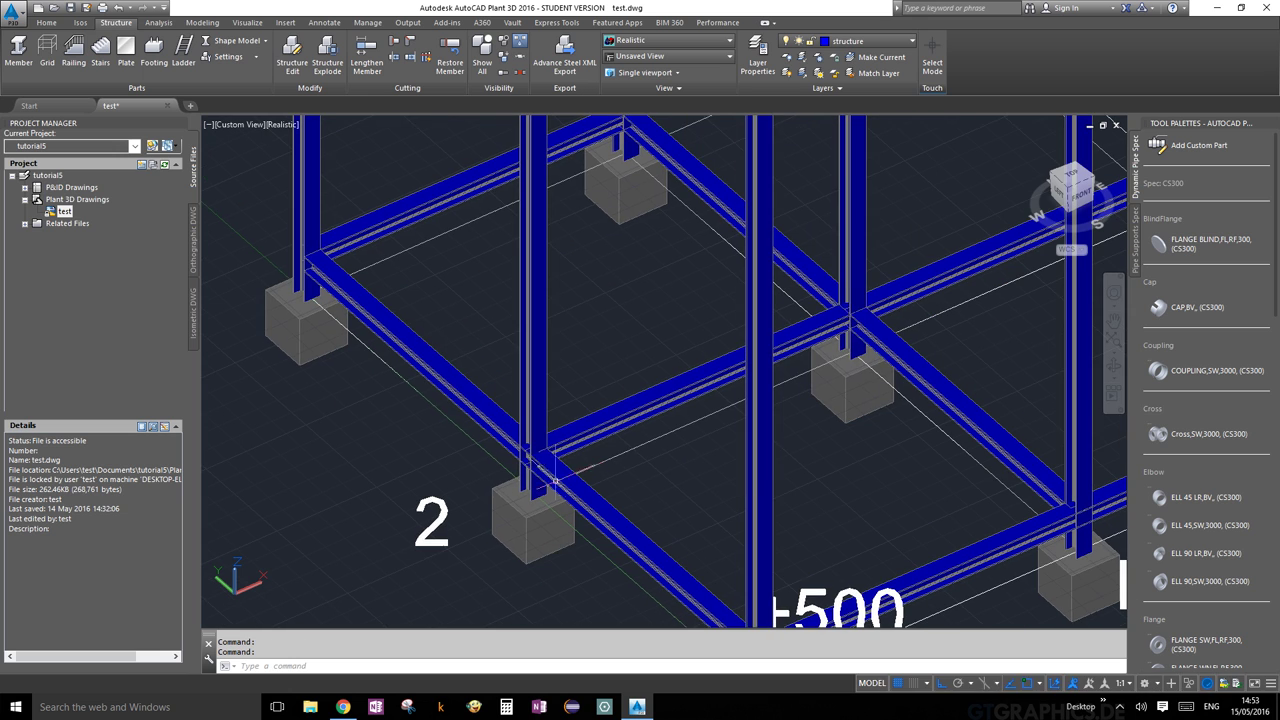
{"action": "scroll", "coordinate": [570, 355], "scroll_direction": "down", "scroll_amount": 5}
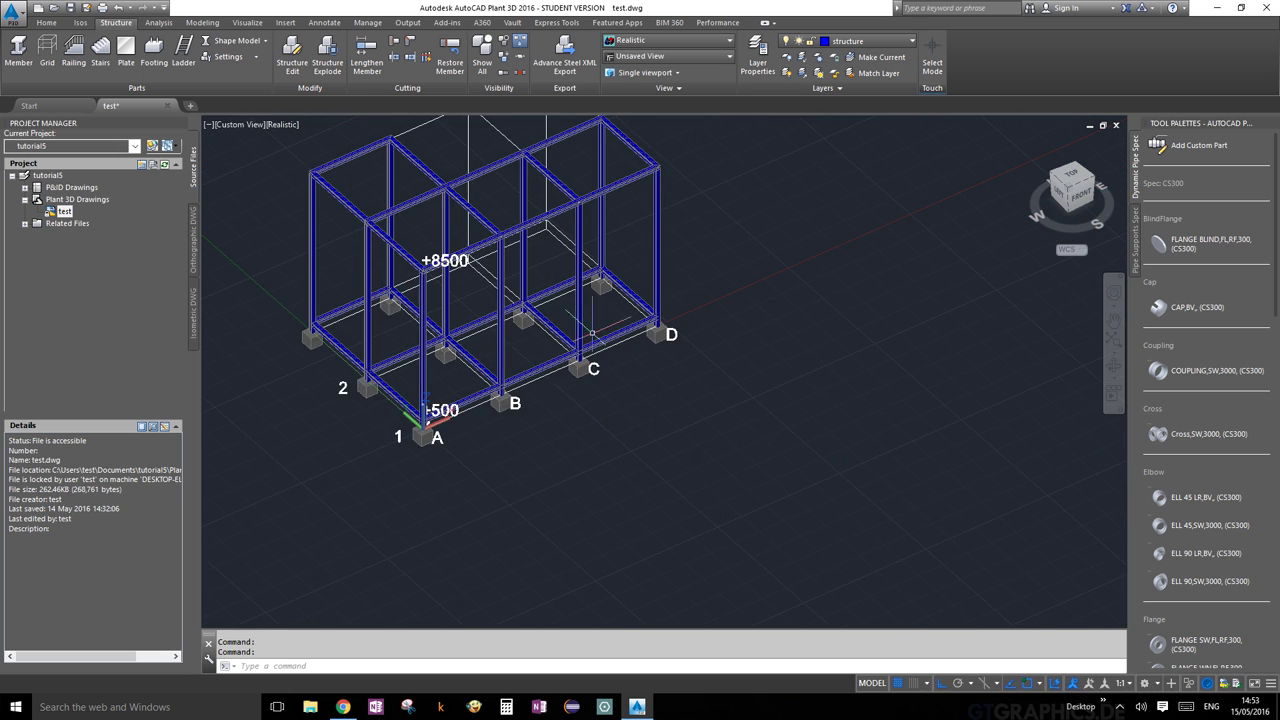
{"action": "middle_click_drag", "start_coordinate": [592, 332], "coordinate": [697, 368]}
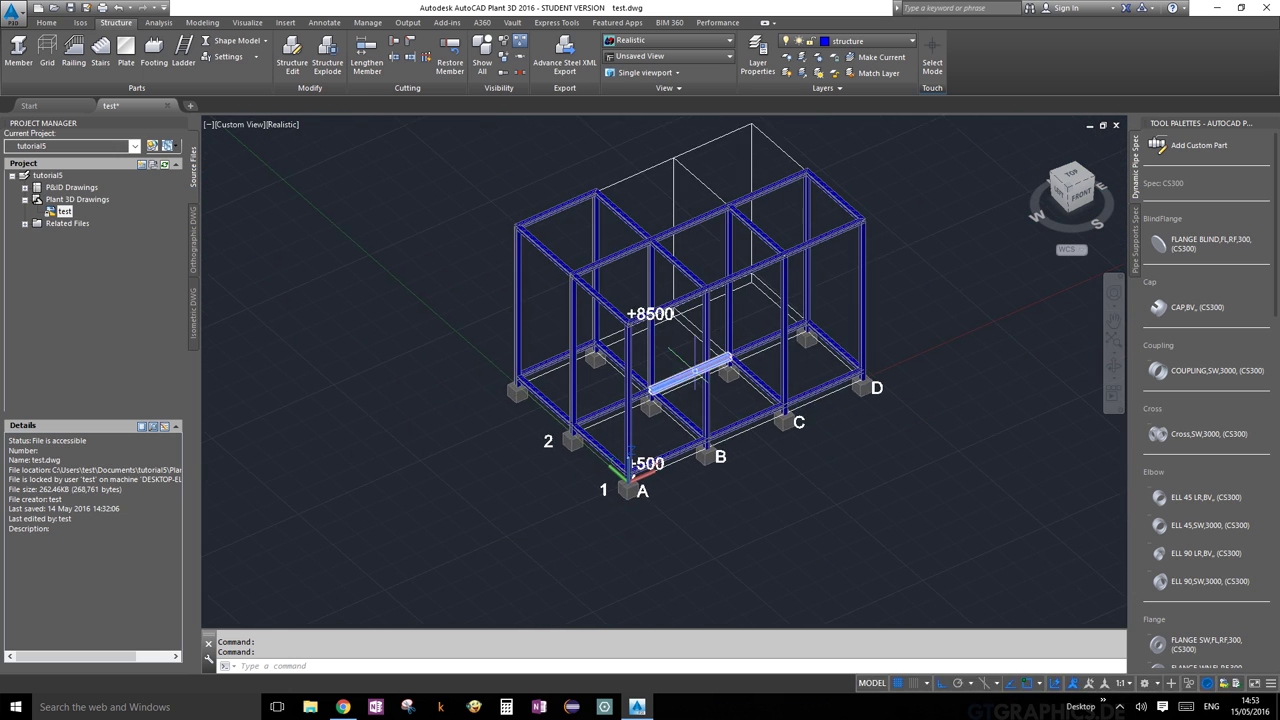
{"action": "scroll", "coordinate": [658, 430], "scroll_direction": "up", "scroll_amount": 5}
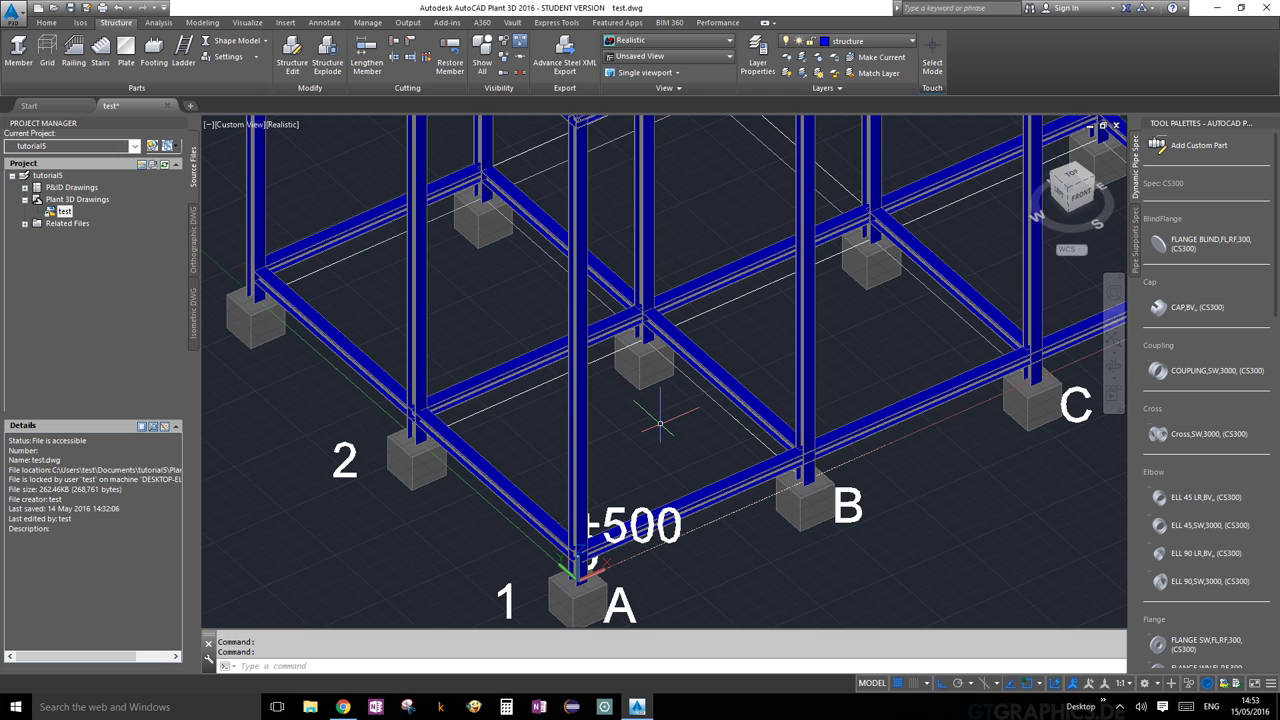
{"action": "scroll", "coordinate": [660, 424], "scroll_direction": "down", "scroll_amount": 5}
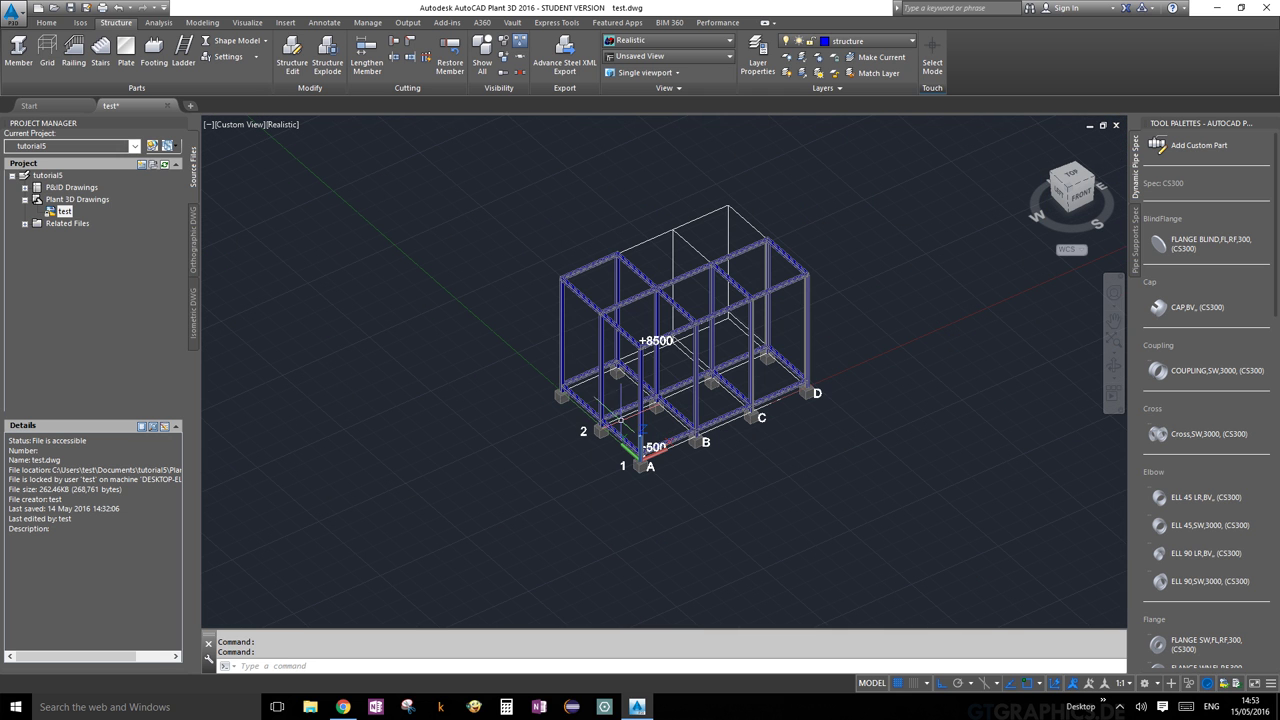
{"action": "scroll", "coordinate": [640, 432], "scroll_direction": "down", "scroll_amount": 1}
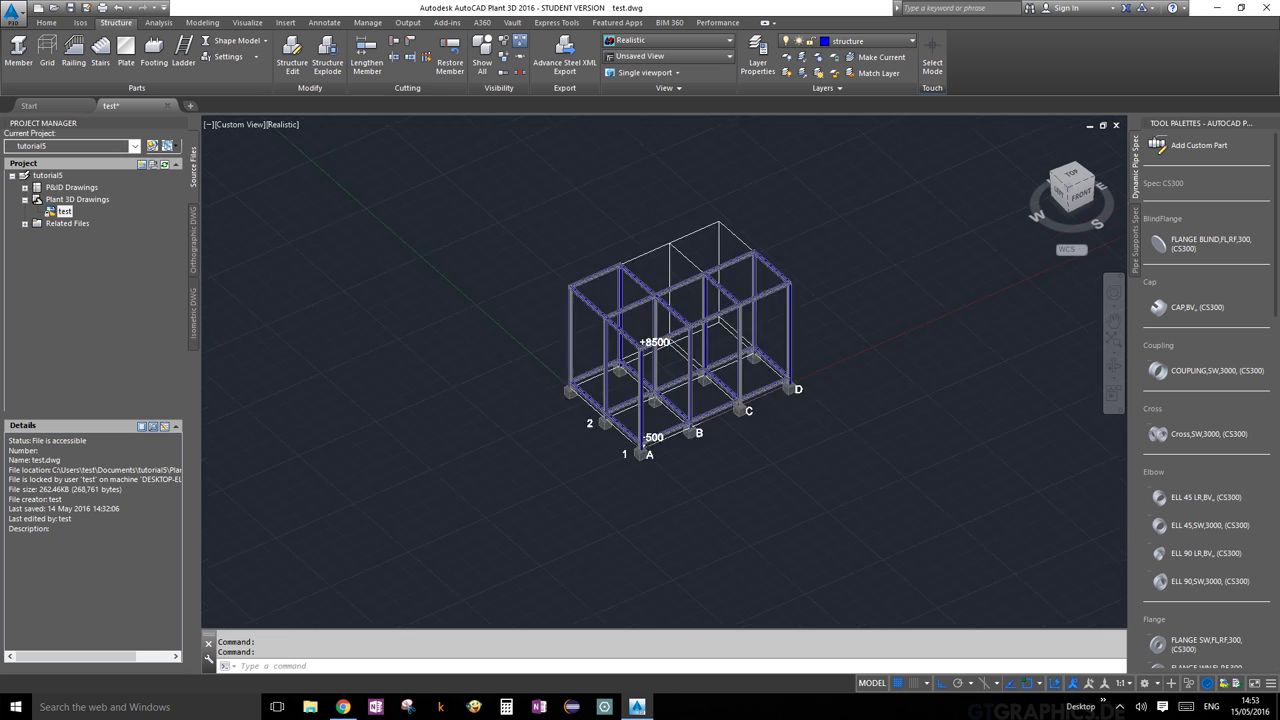
{"action": "scroll", "coordinate": [653, 343], "scroll_direction": "up", "scroll_amount": 8}
{"action": "scroll", "coordinate": [653, 343], "scroll_direction": "down", "scroll_amount": 5}
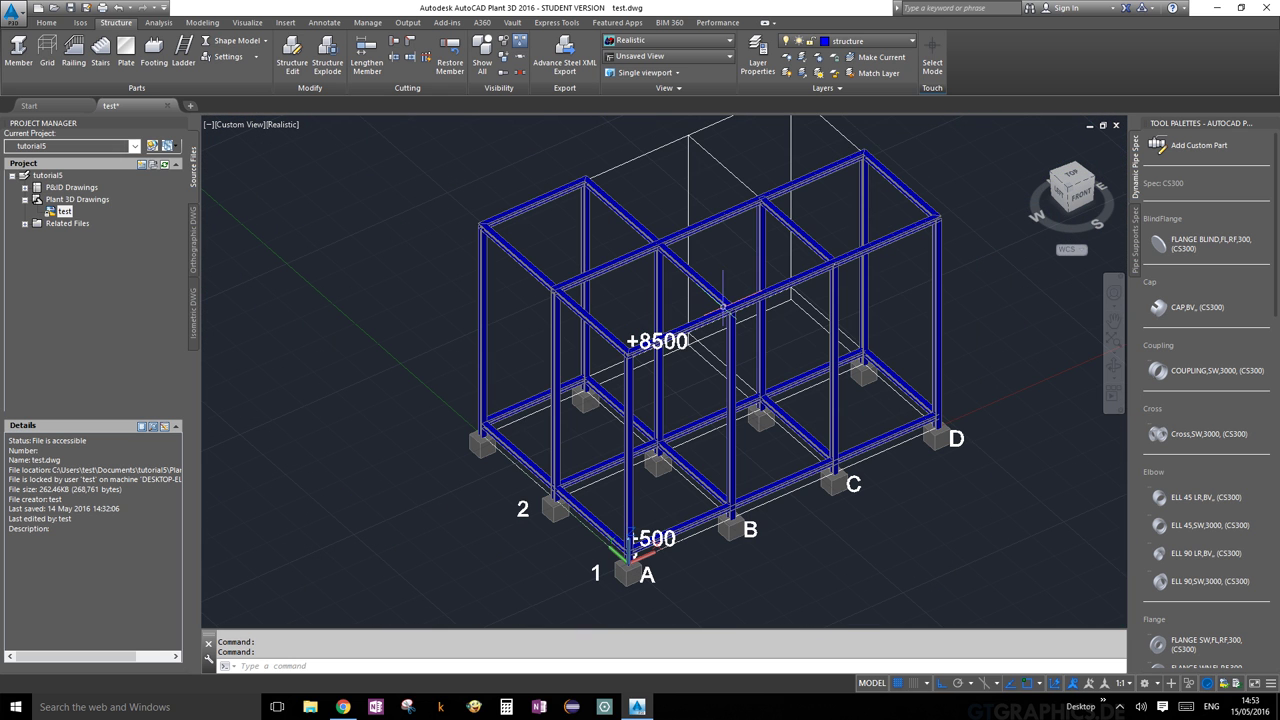